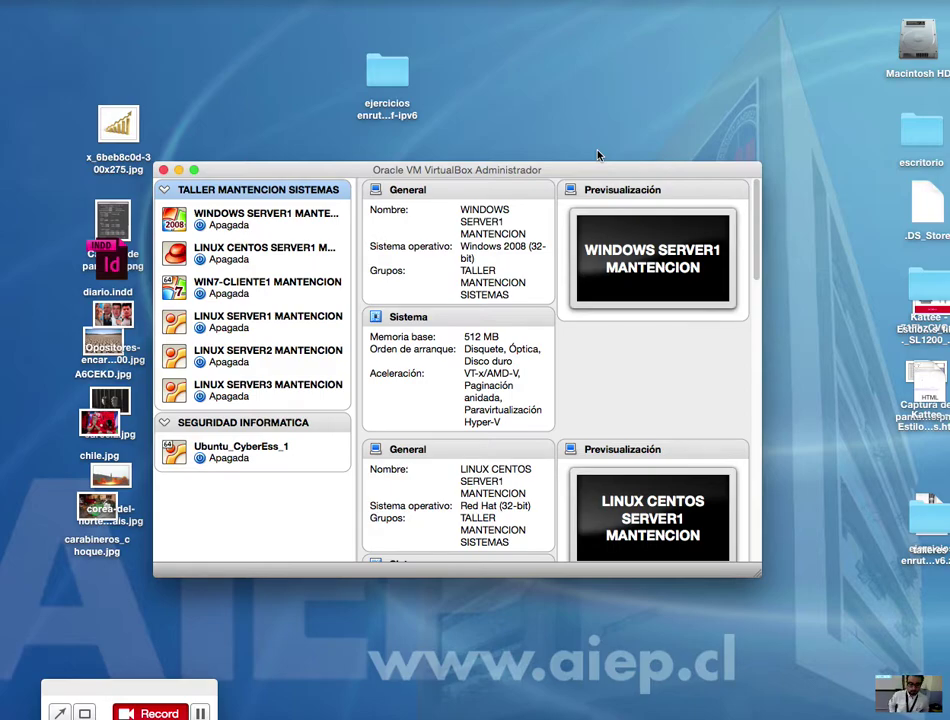
Step: Bring the VirtualBox Manager window to the front and move it up and to the left
click(200, 713)
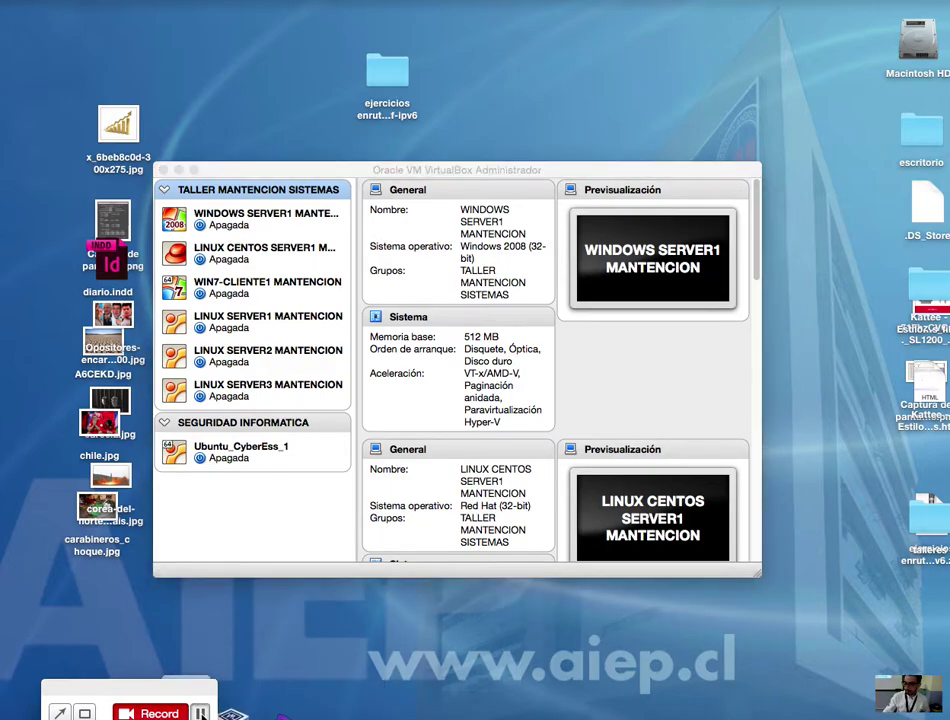
click(223, 500)
drag(520, 169, 475, 115)
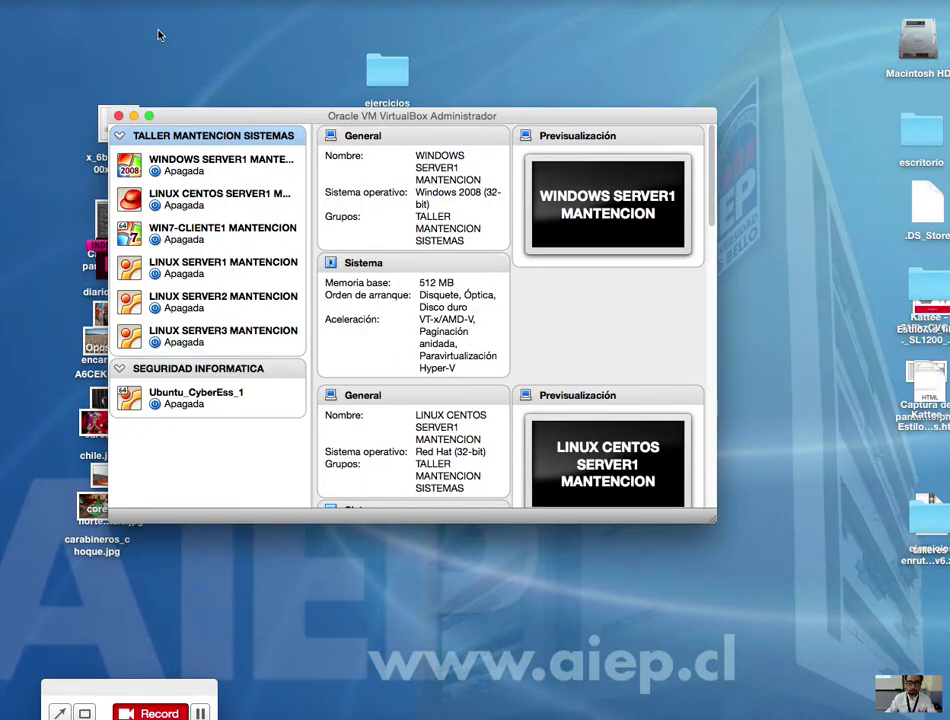
Step: Name the new machine WIN7-CLIENTE1-HARDWARE, set version Windows 7 (64-bit), and copy the name
click(115, 0)
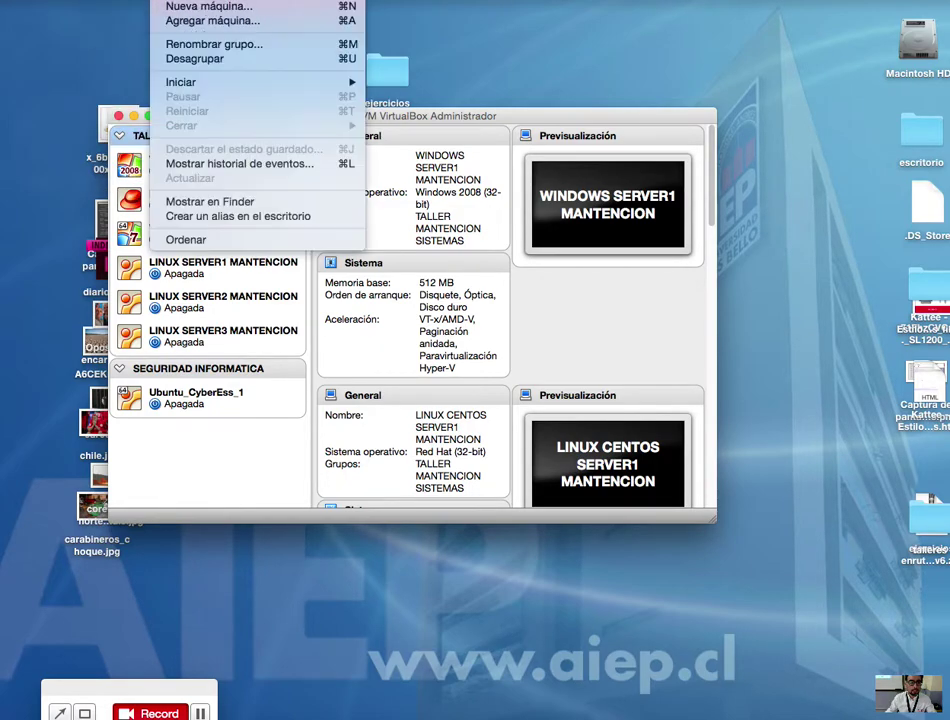
click(170, 7)
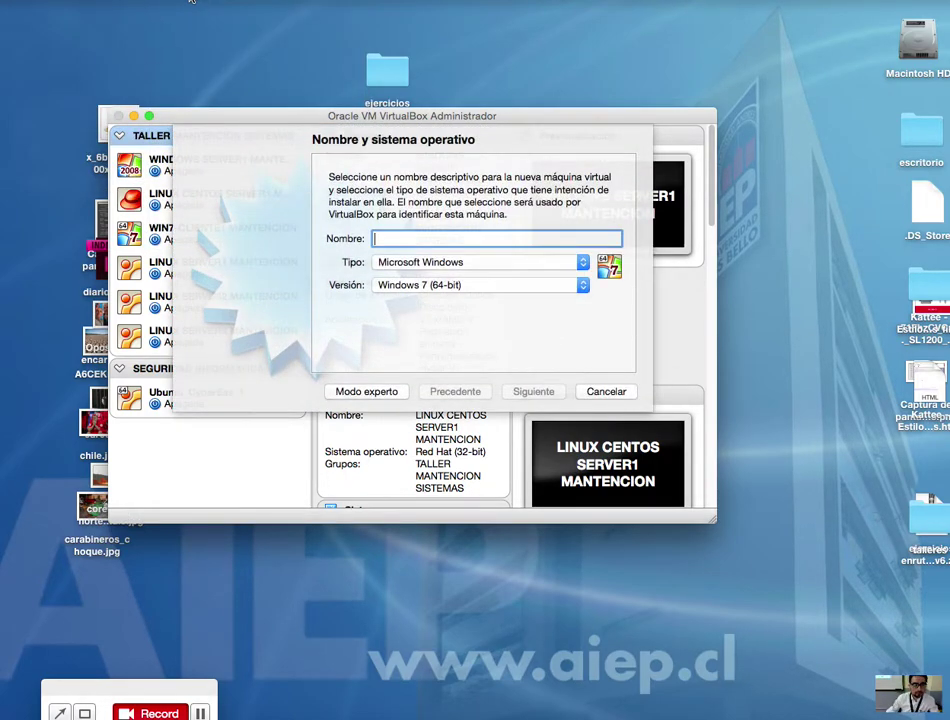
click(604, 391)
click(180, 0)
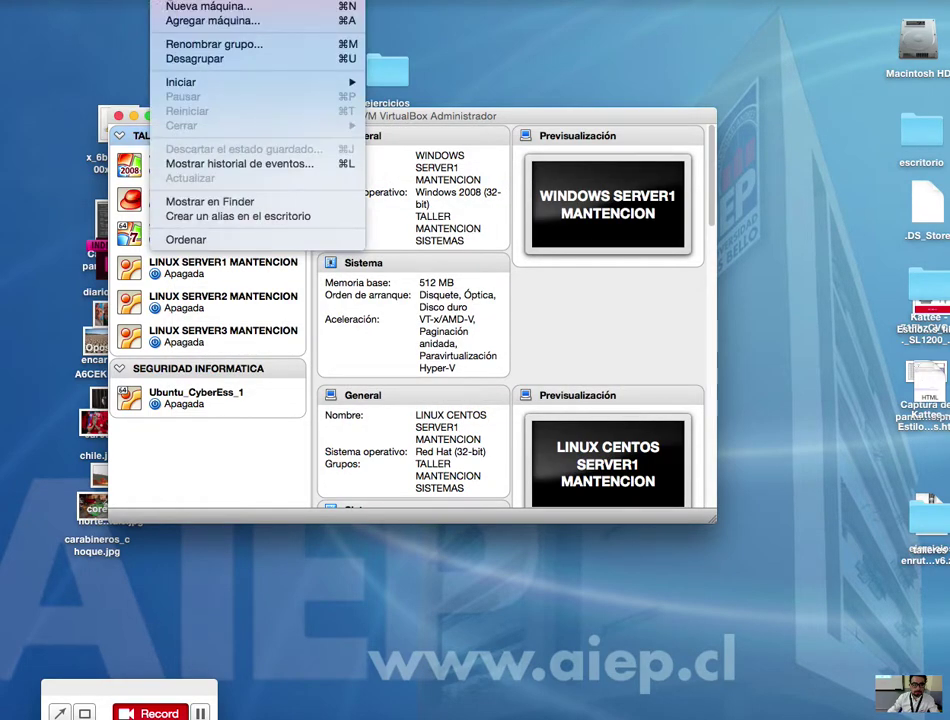
click(184, 7)
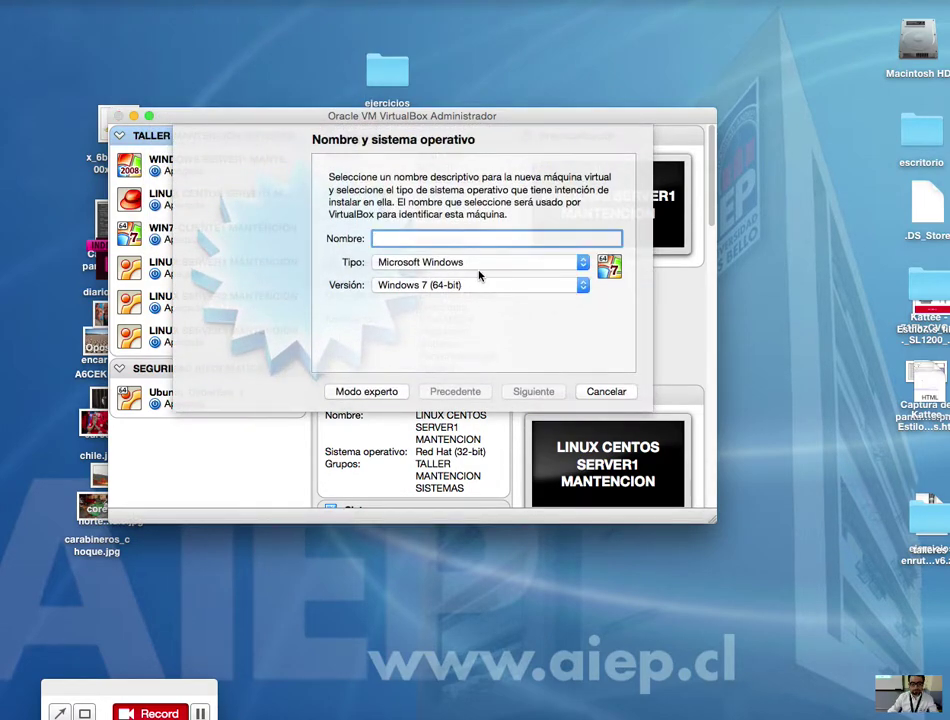
text(WIN7-)
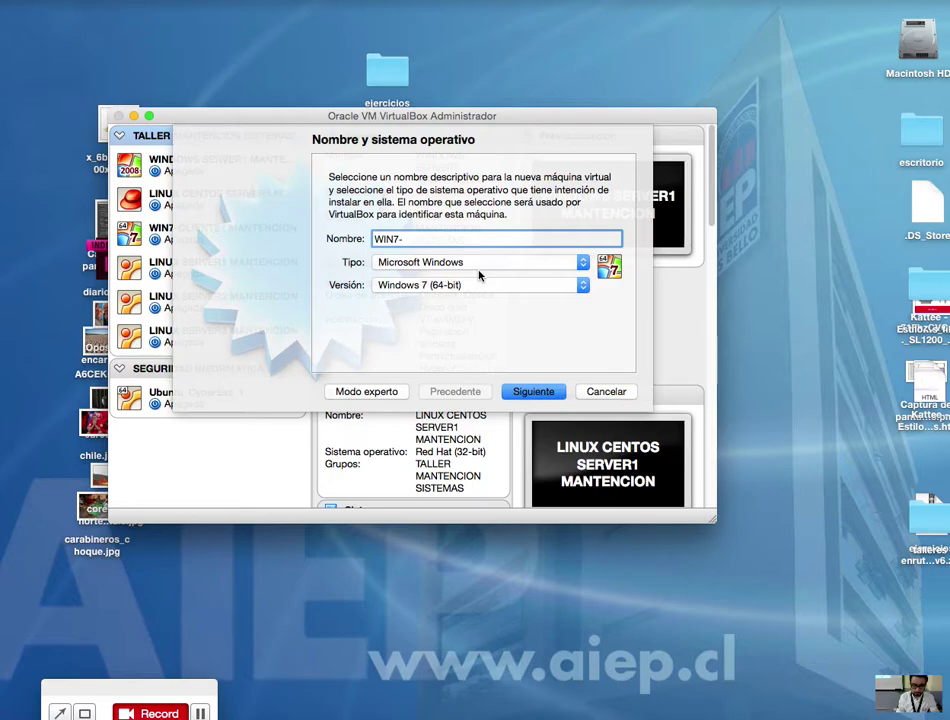
text(CLIENTW)
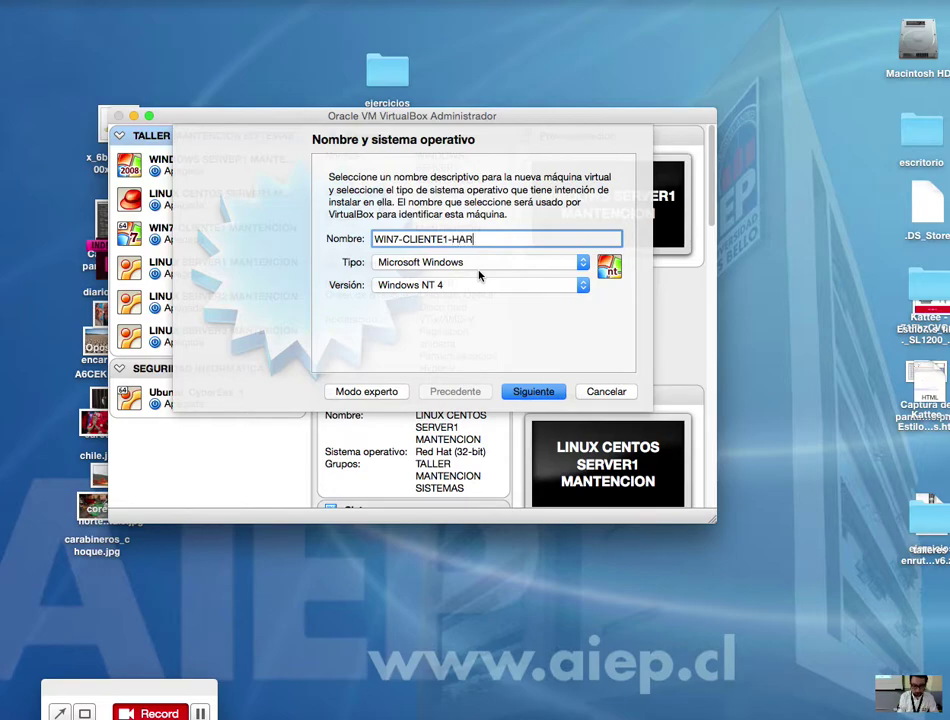
text(ARE)
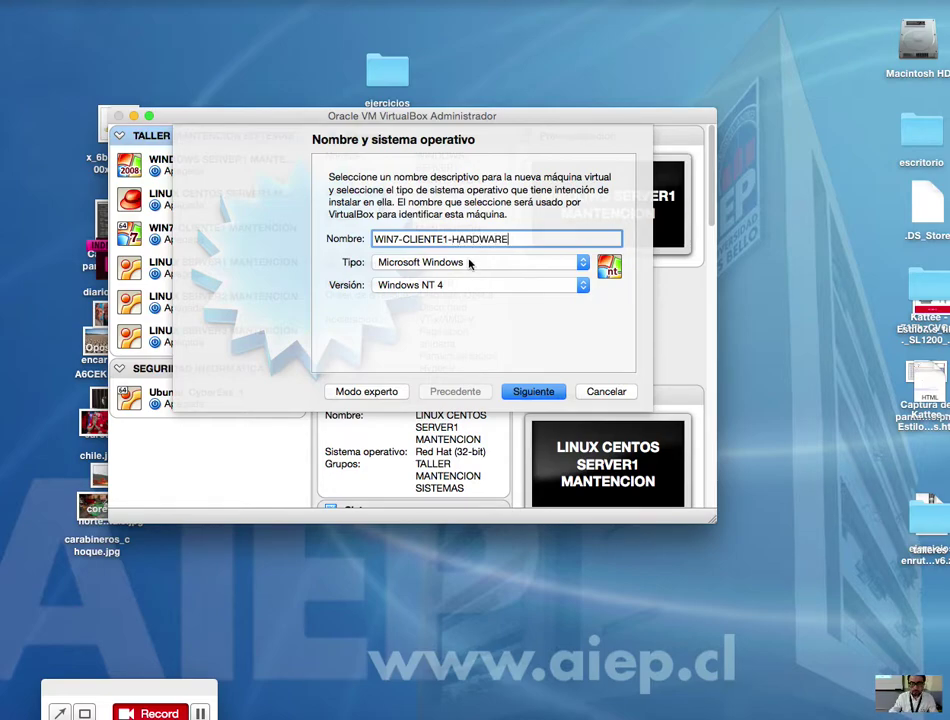
click(467, 286)
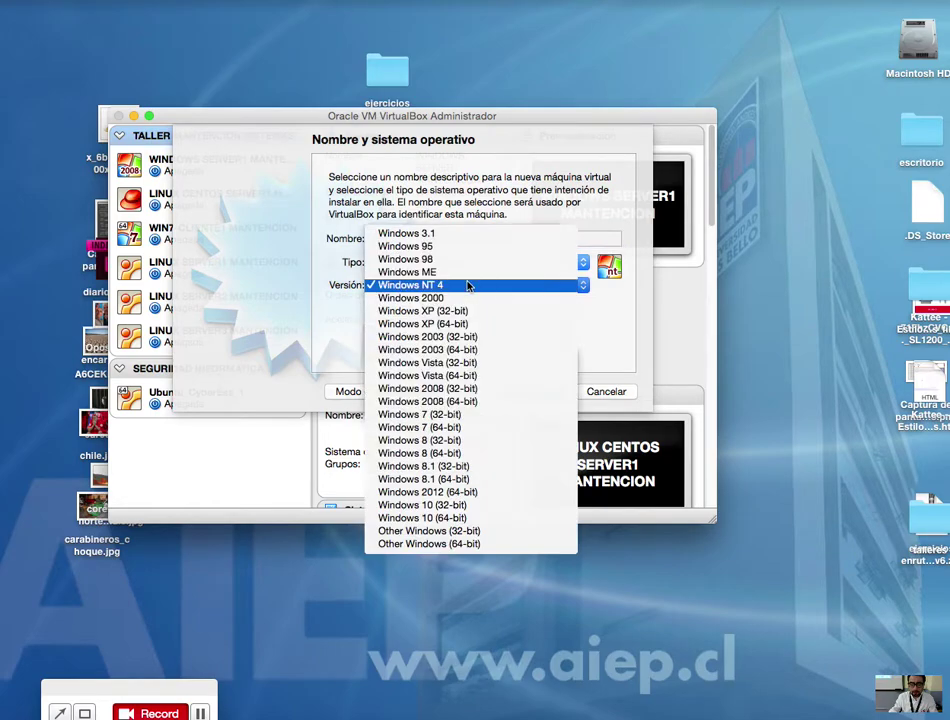
click(466, 429)
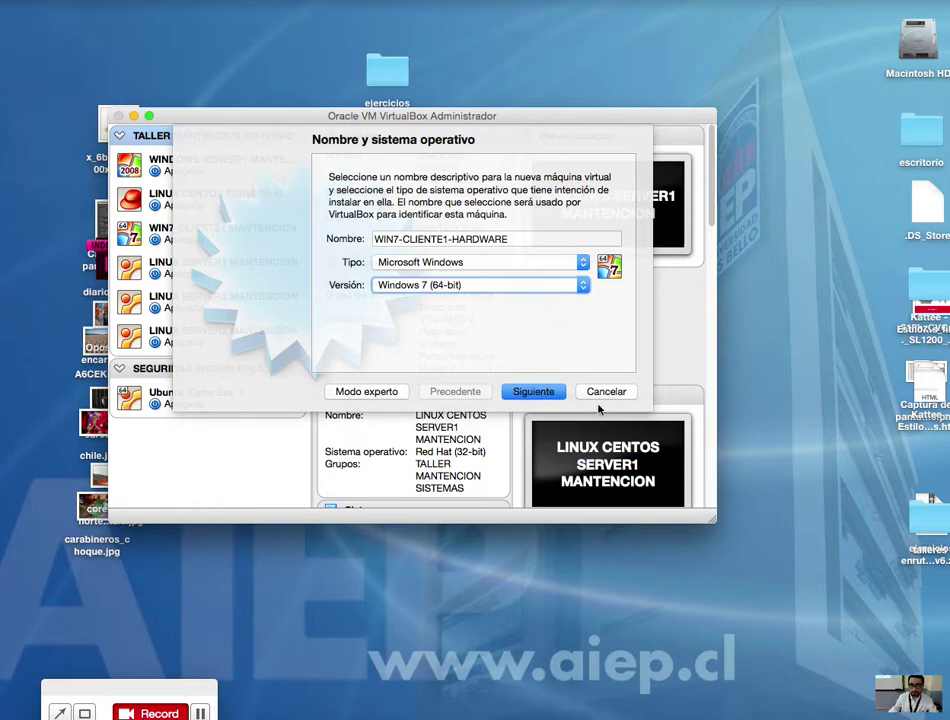
triple_click(539, 237)
right_click(435, 240)
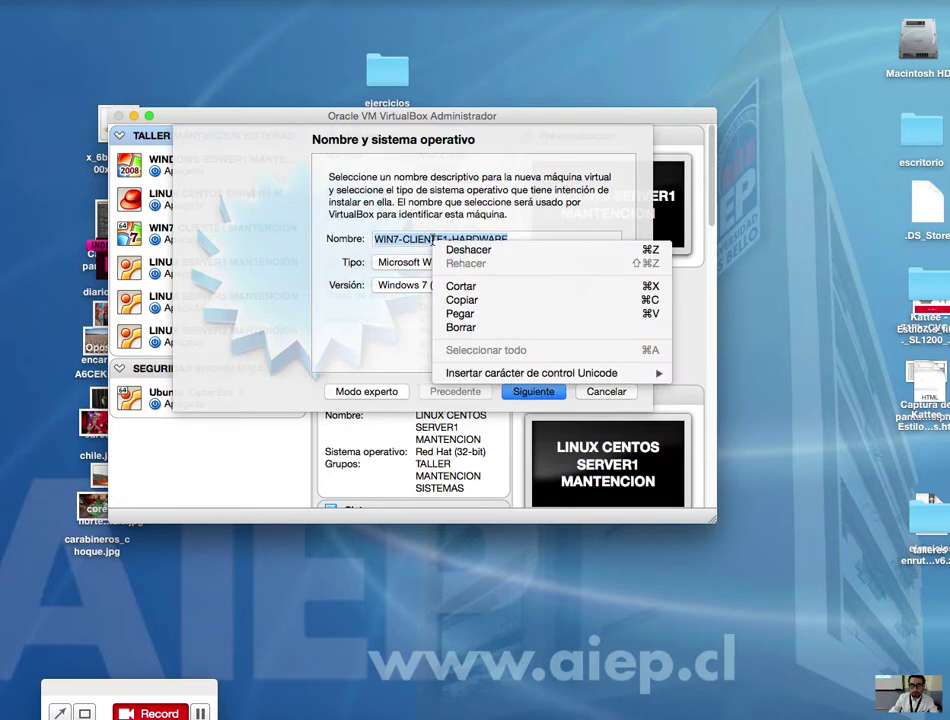
click(478, 299)
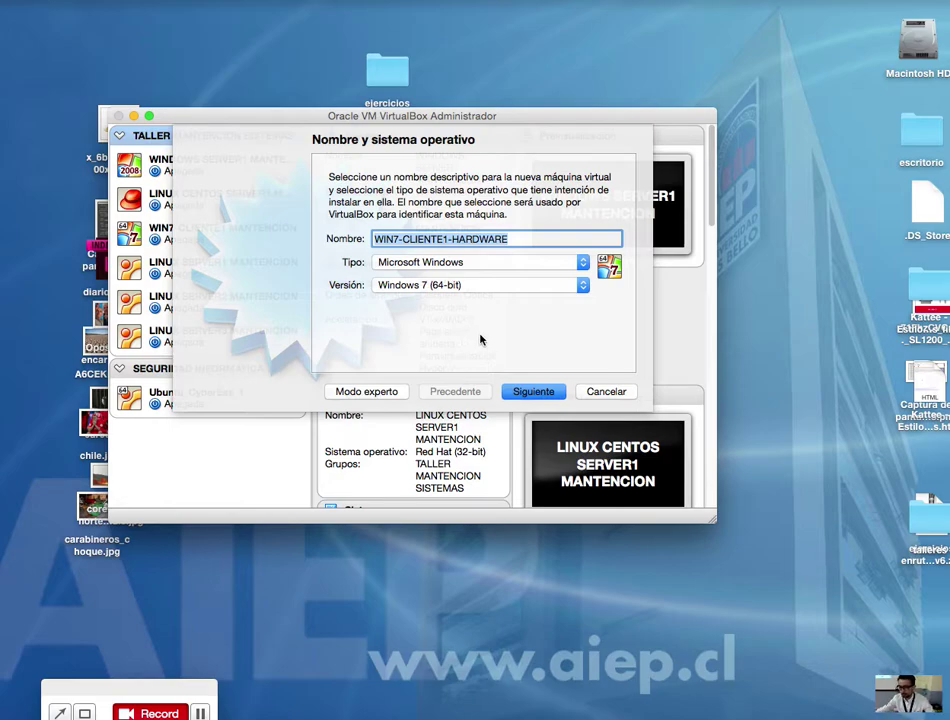
Step: Keep 512 MB RAM and create a dynamically allocated 20 GB VDI disk
click(535, 391)
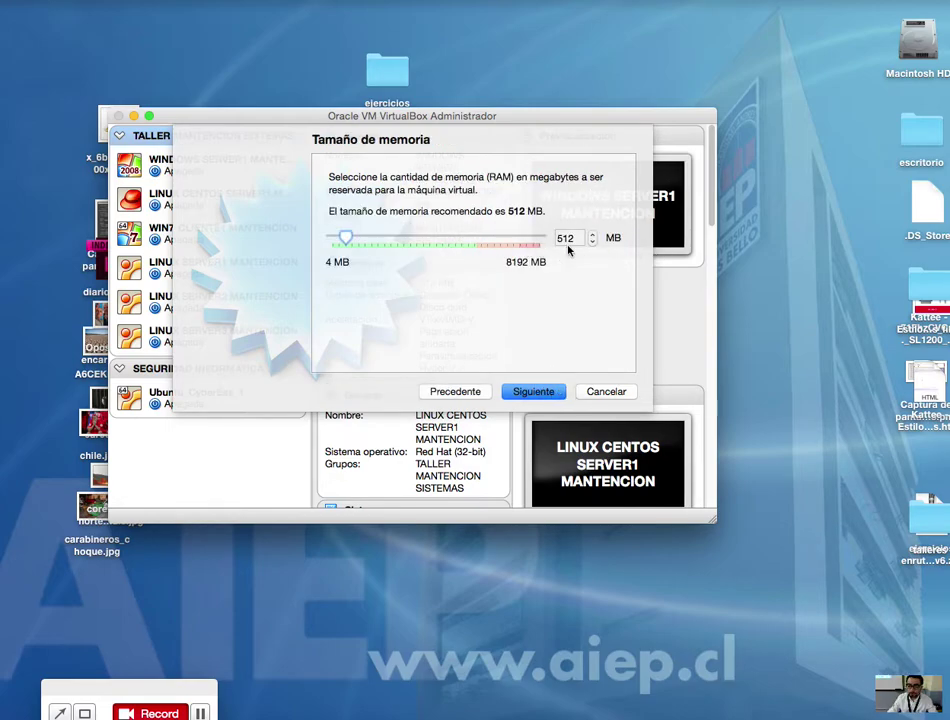
click(548, 392)
click(541, 392)
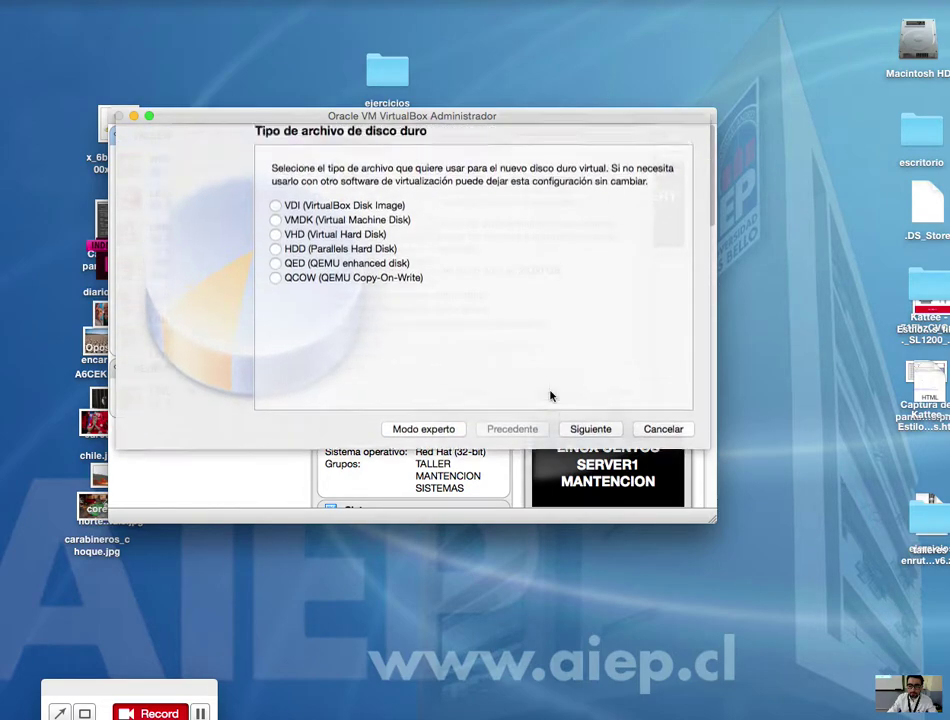
click(590, 442)
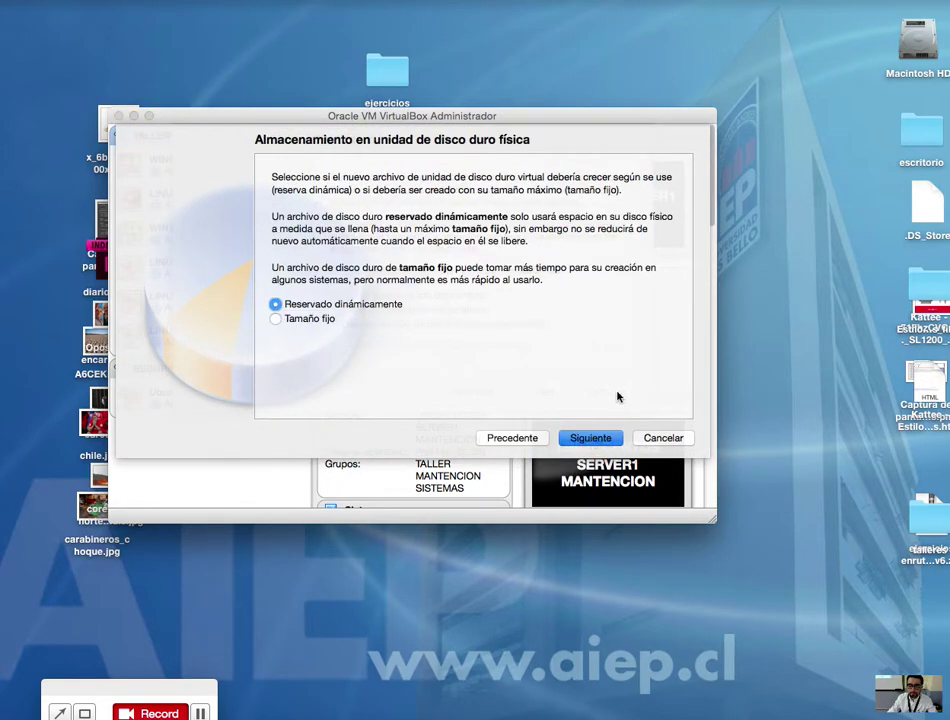
click(580, 438)
click(636, 287)
key(BackSpace)
text(0)
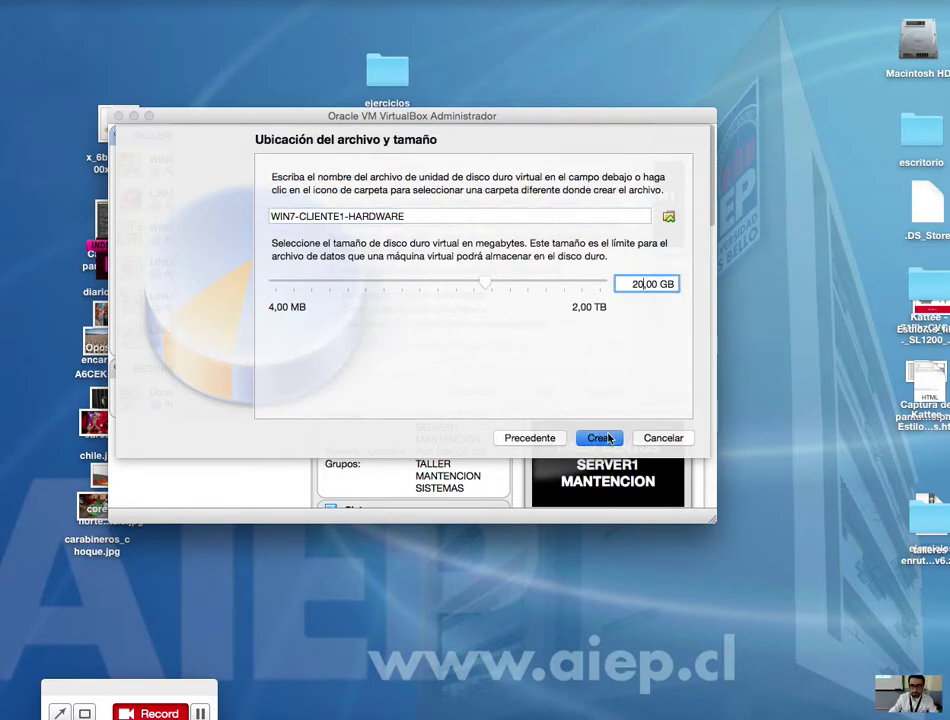
click(603, 438)
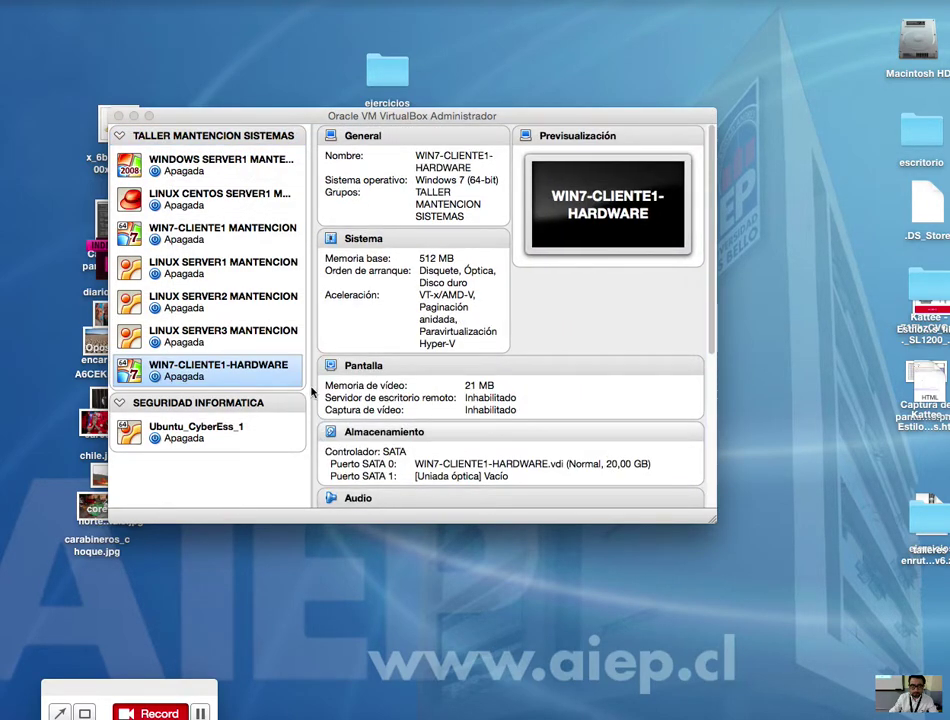
Step: Group WIN7-CLIENTE1-HARDWARE on its own and rename the group TALLER BASE HARDWARE
right_click(254, 382)
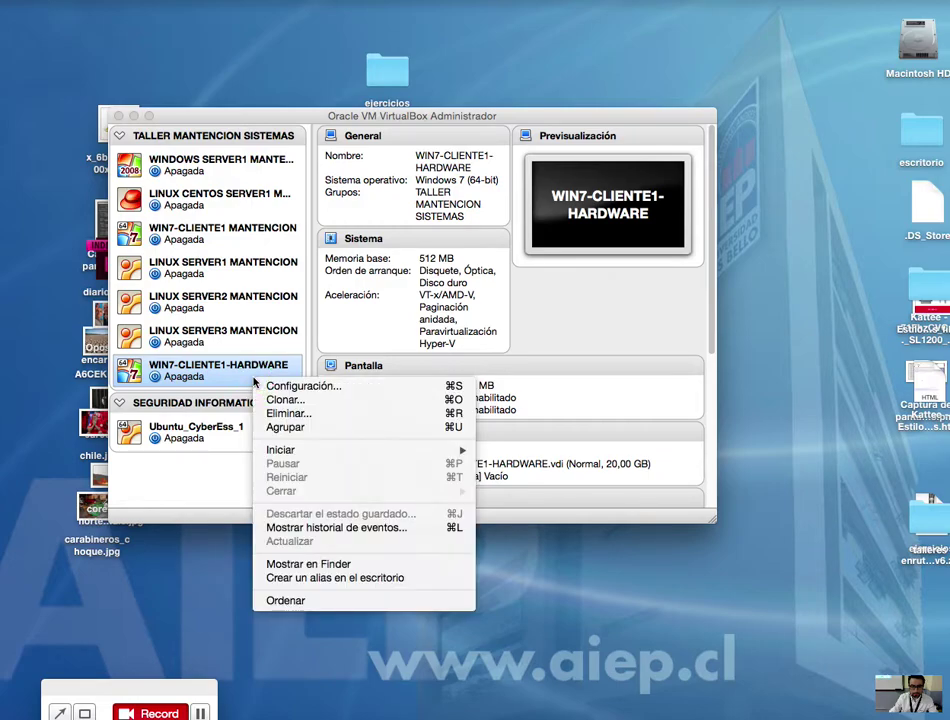
click(285, 426)
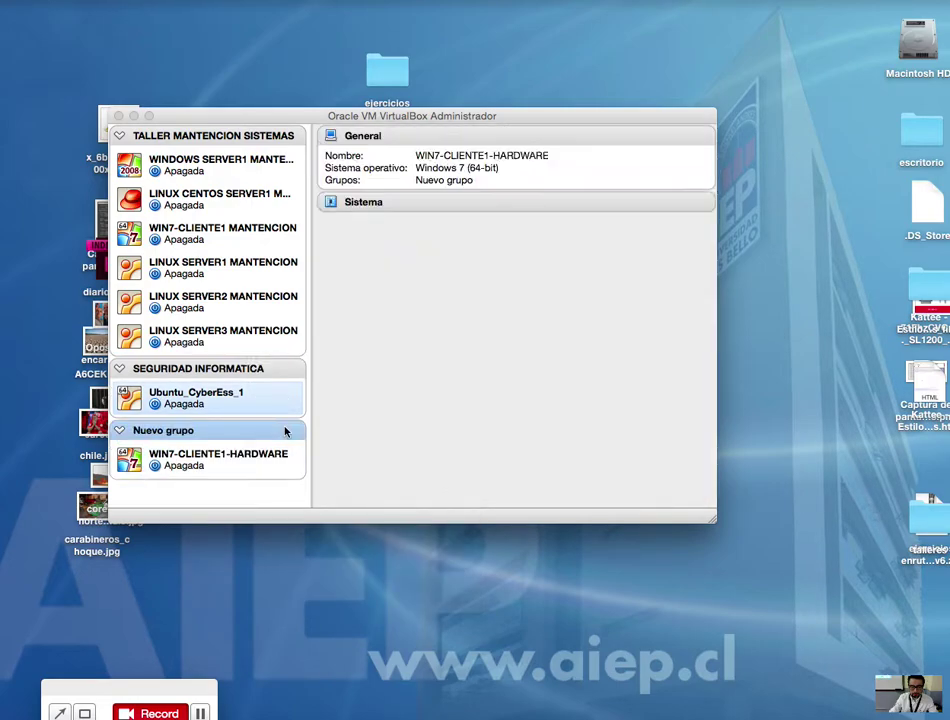
right_click(205, 438)
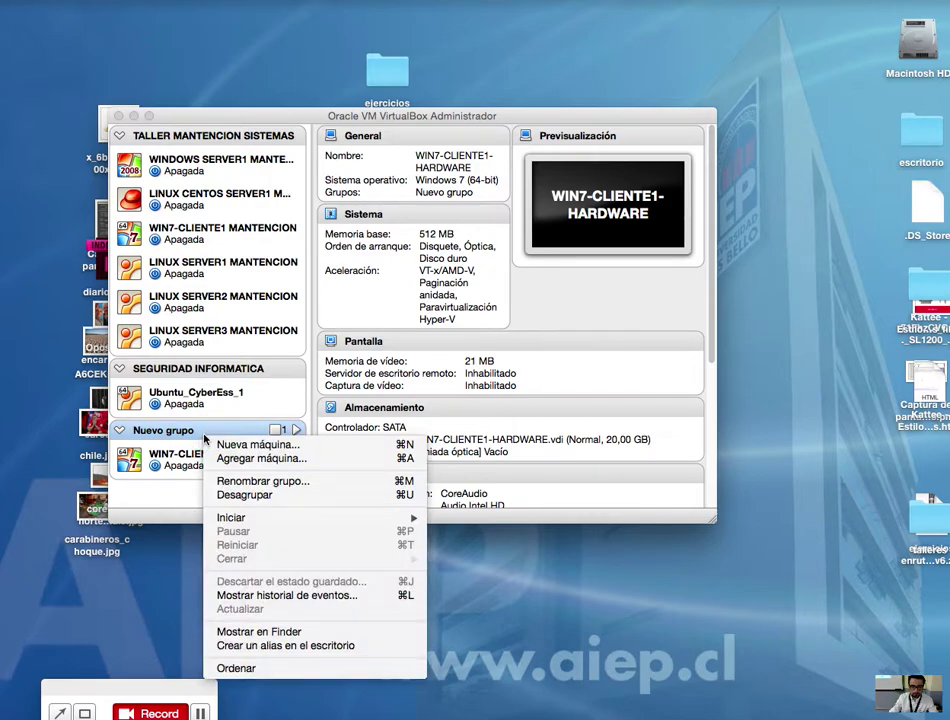
click(245, 481)
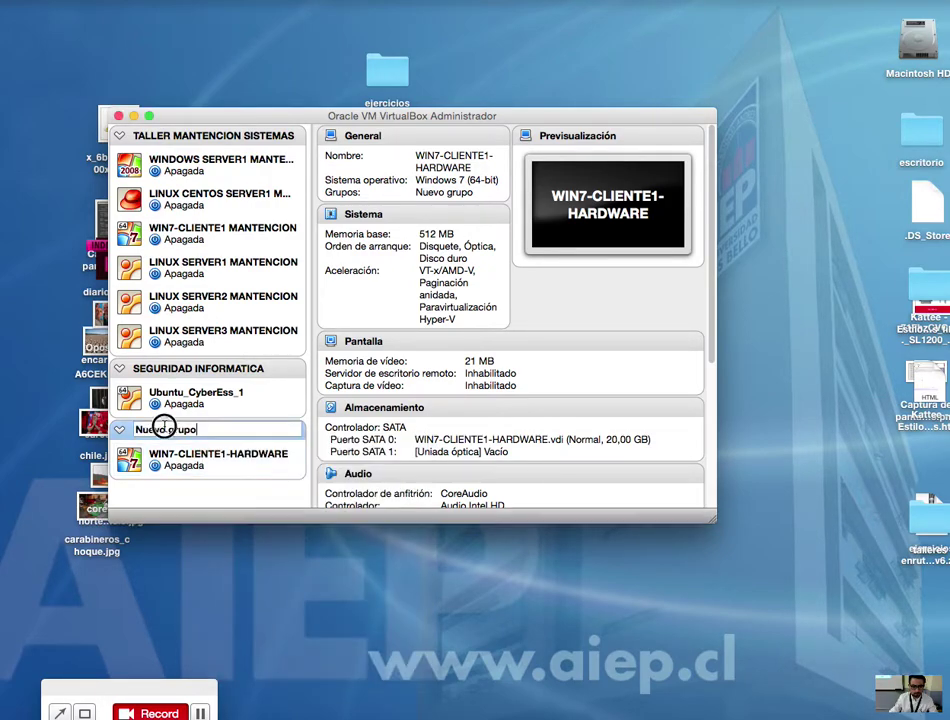
text(TALLE)
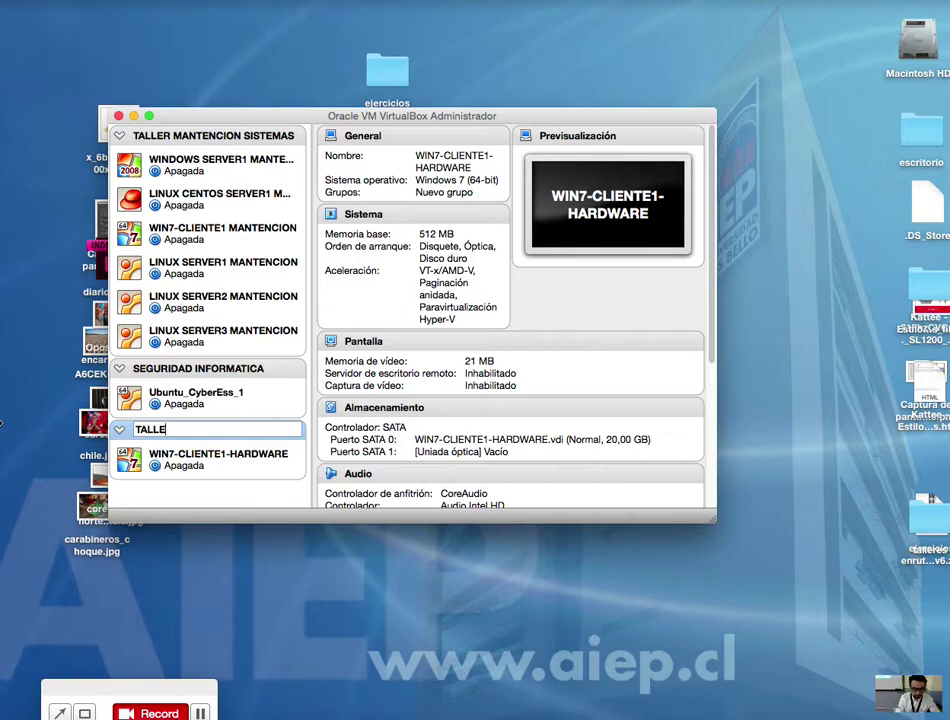
text(R BASE HA)
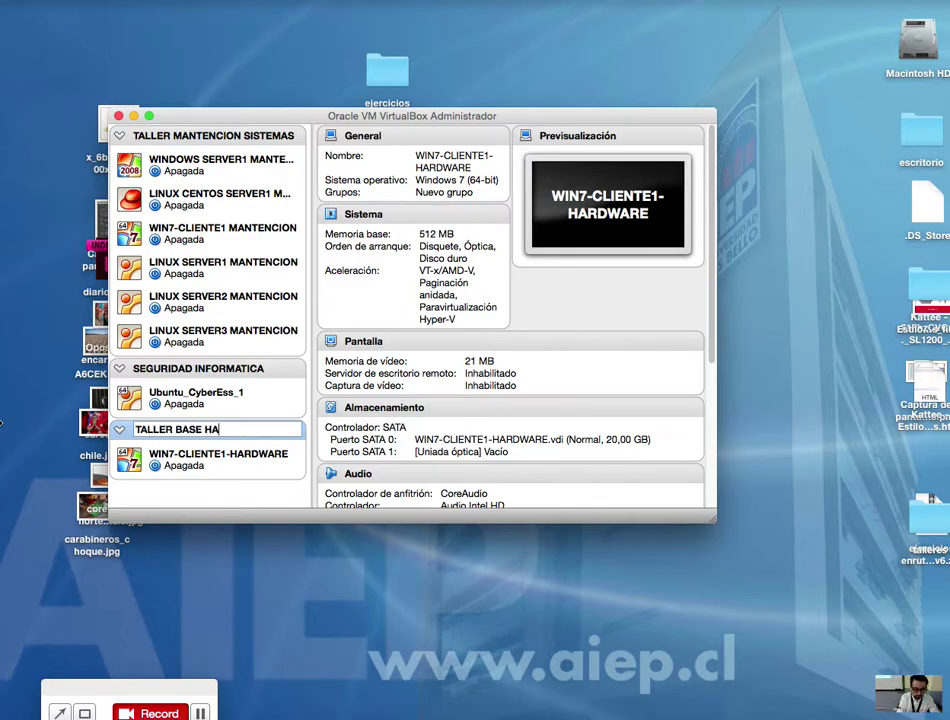
text(RDWARE)
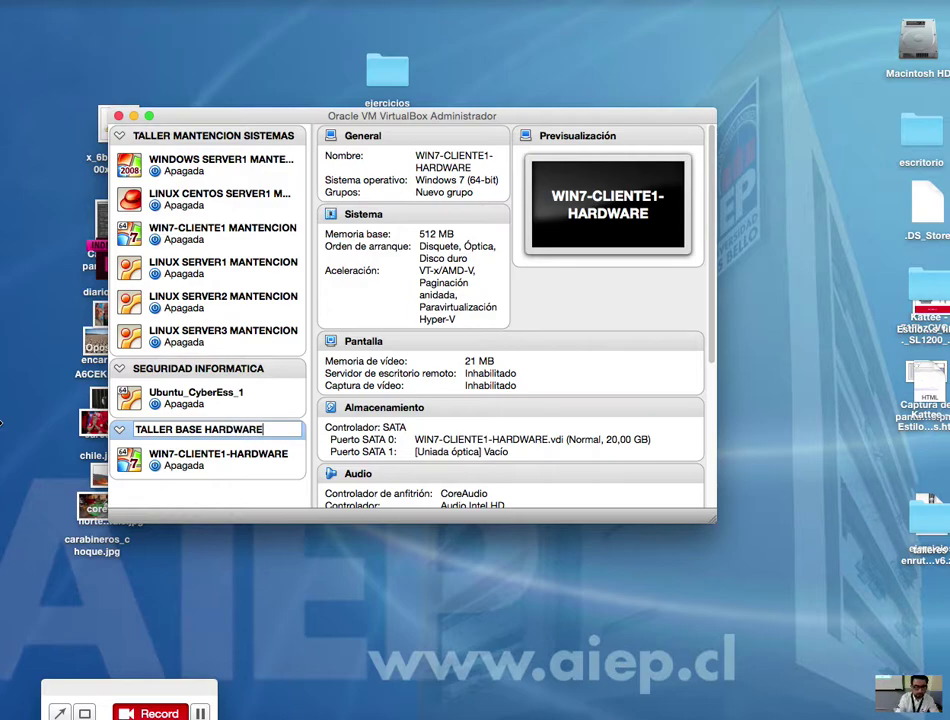
key(Return)
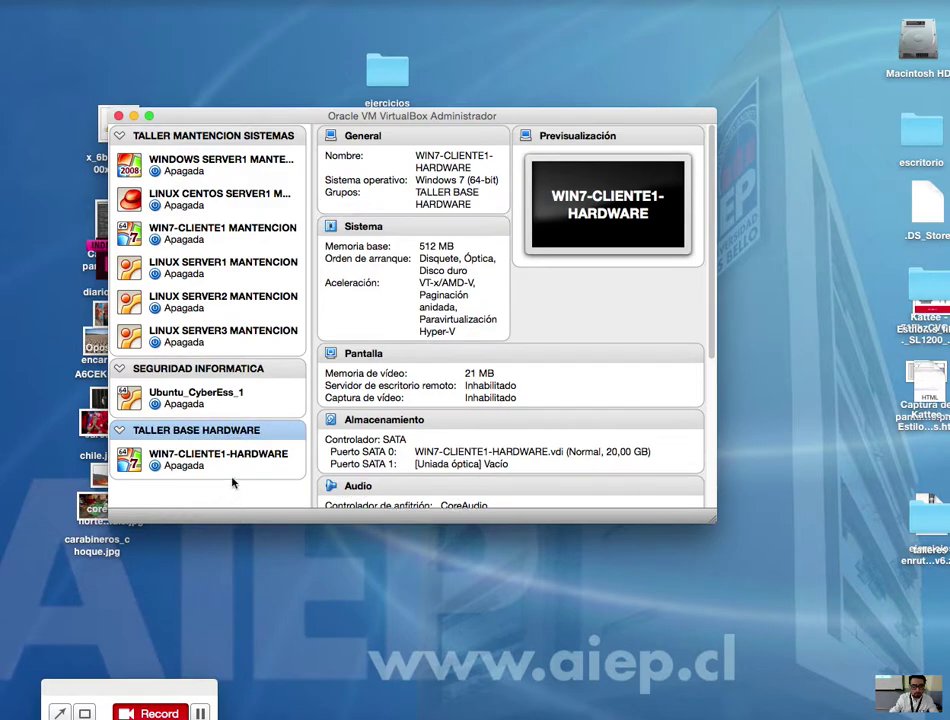
Step: Ungroup WIN7-CLIENTE1-HARDWARE and set the new machine's version to Windows 7 (64-bit)
click(180, 459)
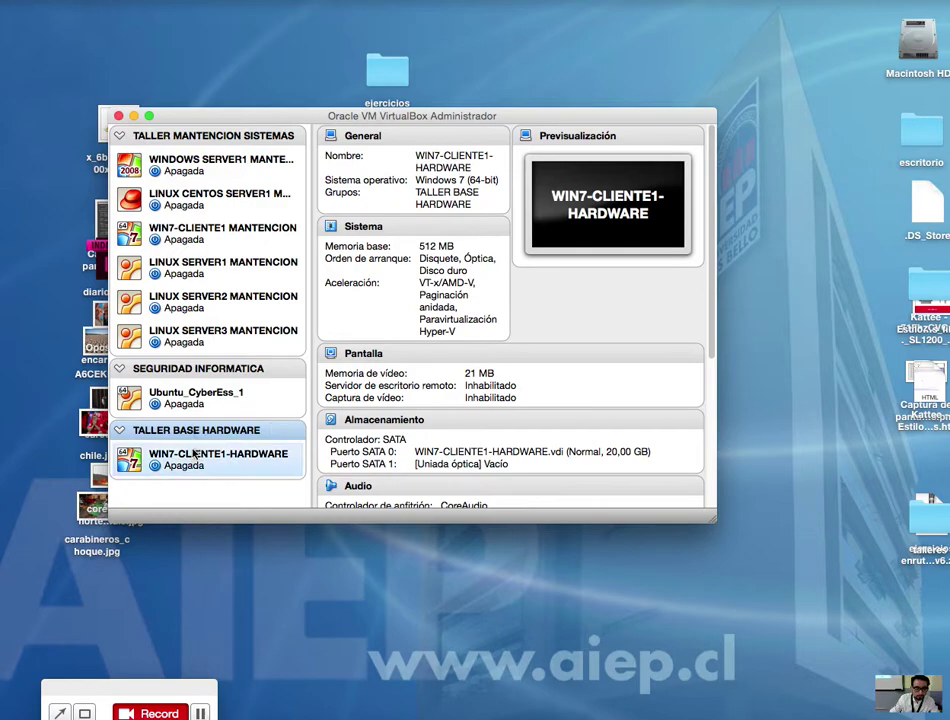
right_click(174, 462)
click(175, 485)
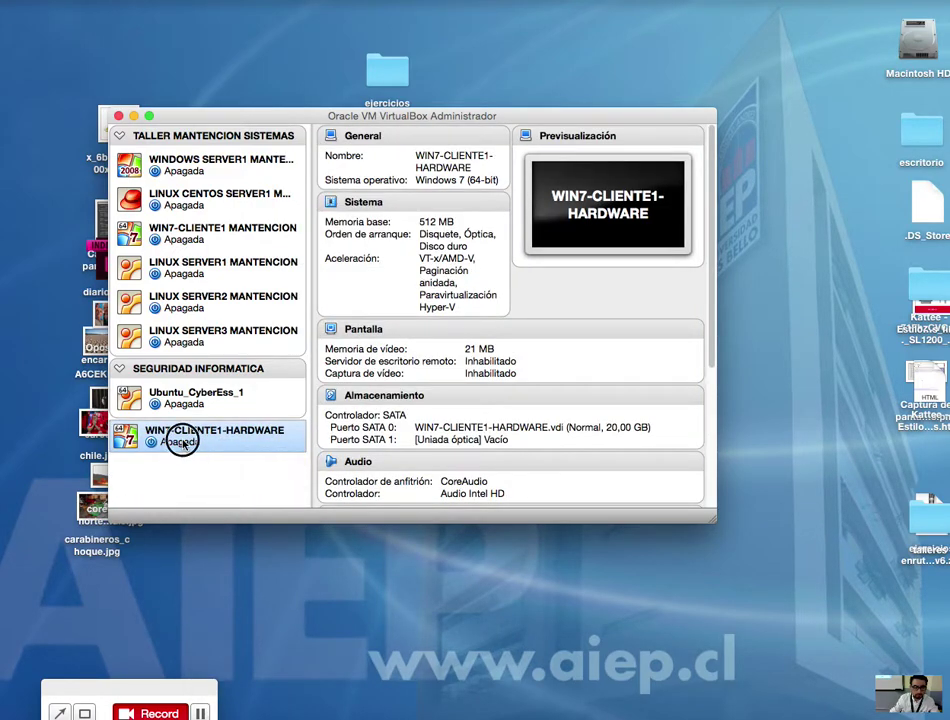
click(195, 396)
click(186, 436)
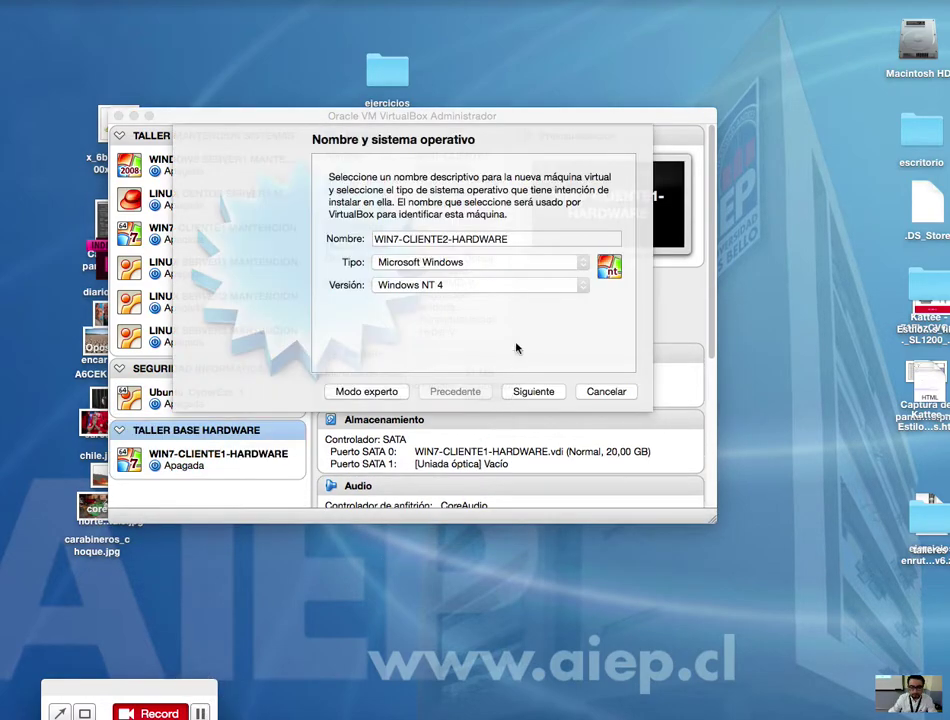
click(462, 280)
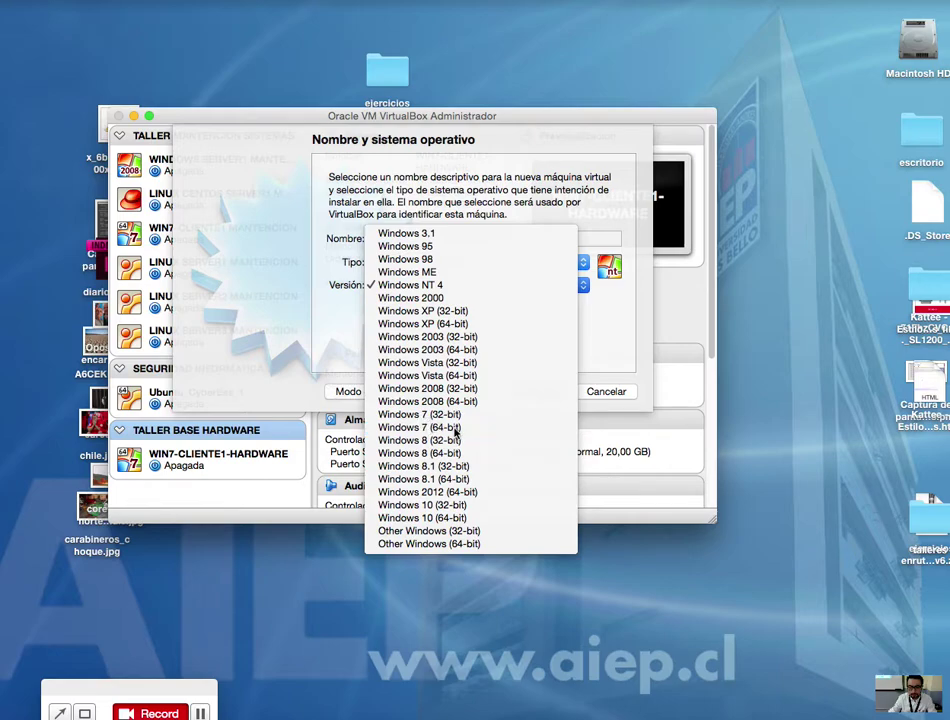
click(450, 414)
click(458, 288)
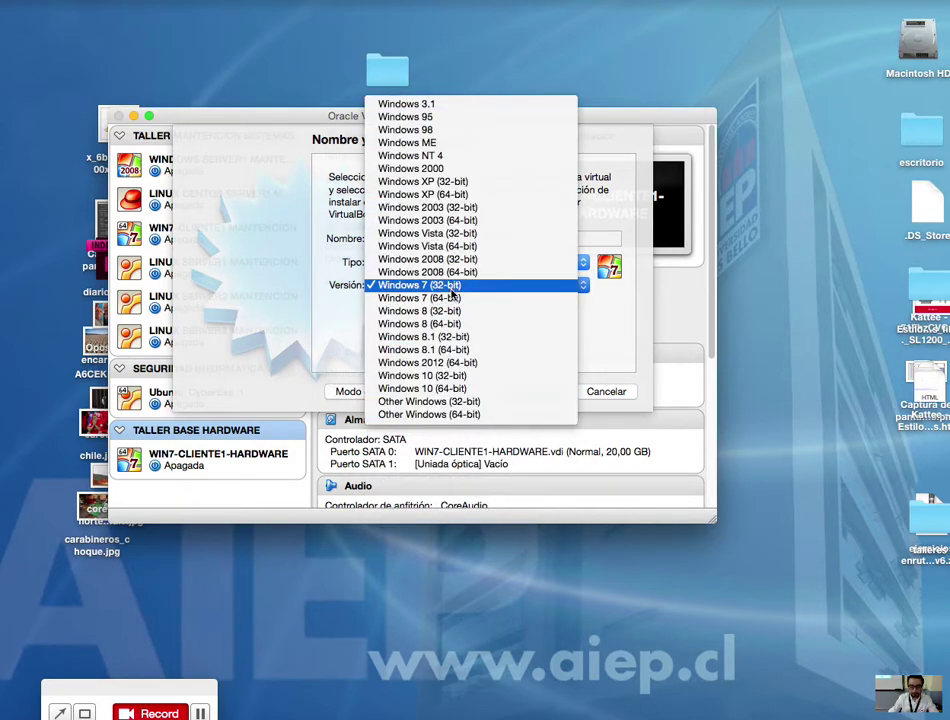
click(462, 298)
Step: Give WIN7-CLIENTE2-HARDWARE 512 MB memory and a dynamically allocated 20 GB VDI disk
click(535, 390)
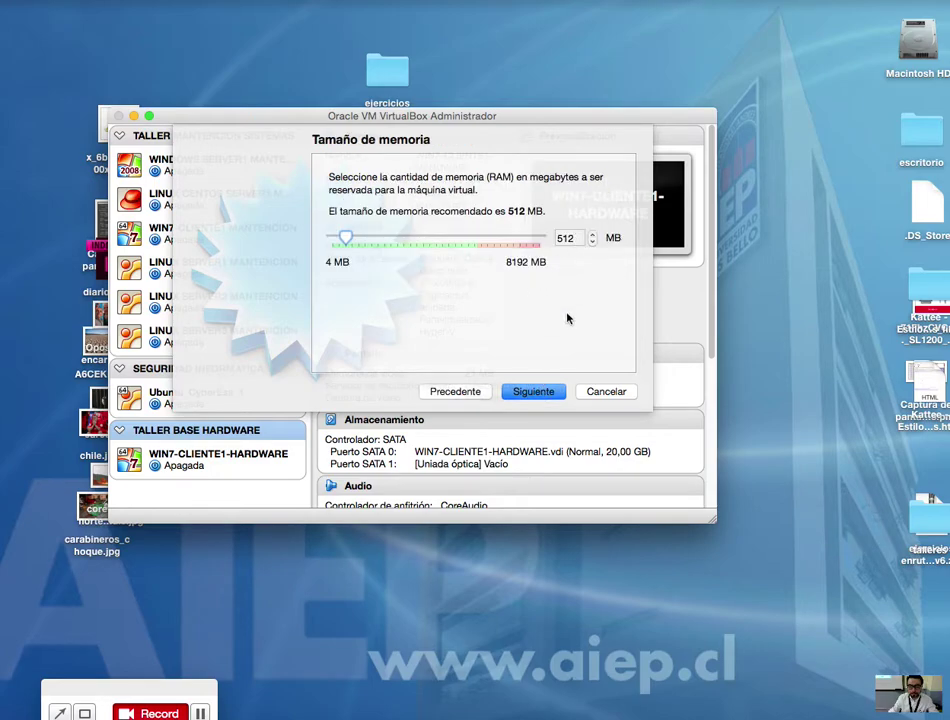
key(Return)
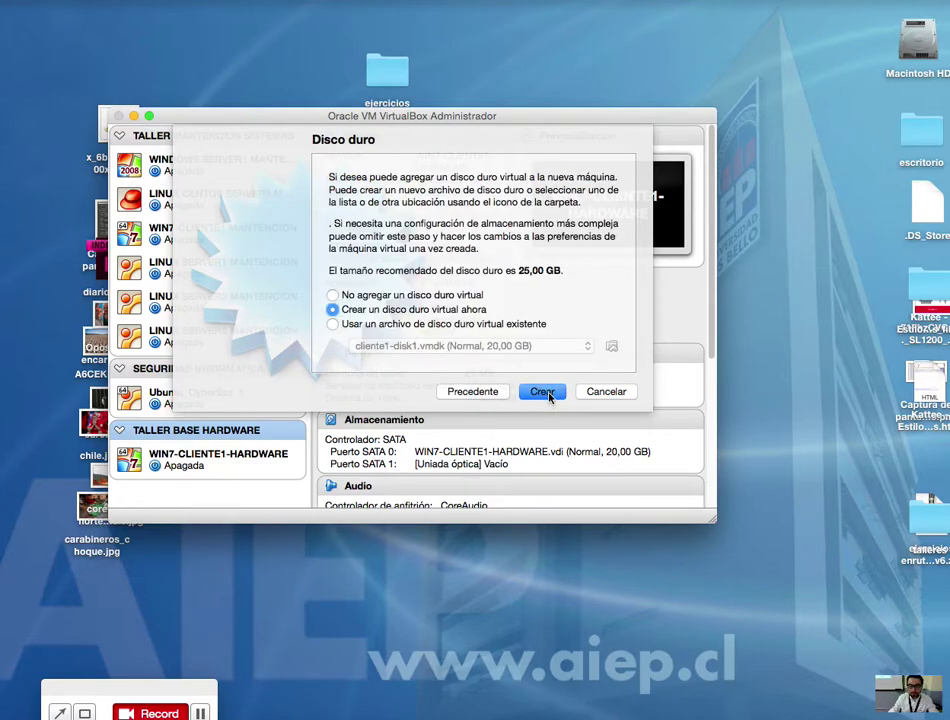
click(545, 392)
click(588, 437)
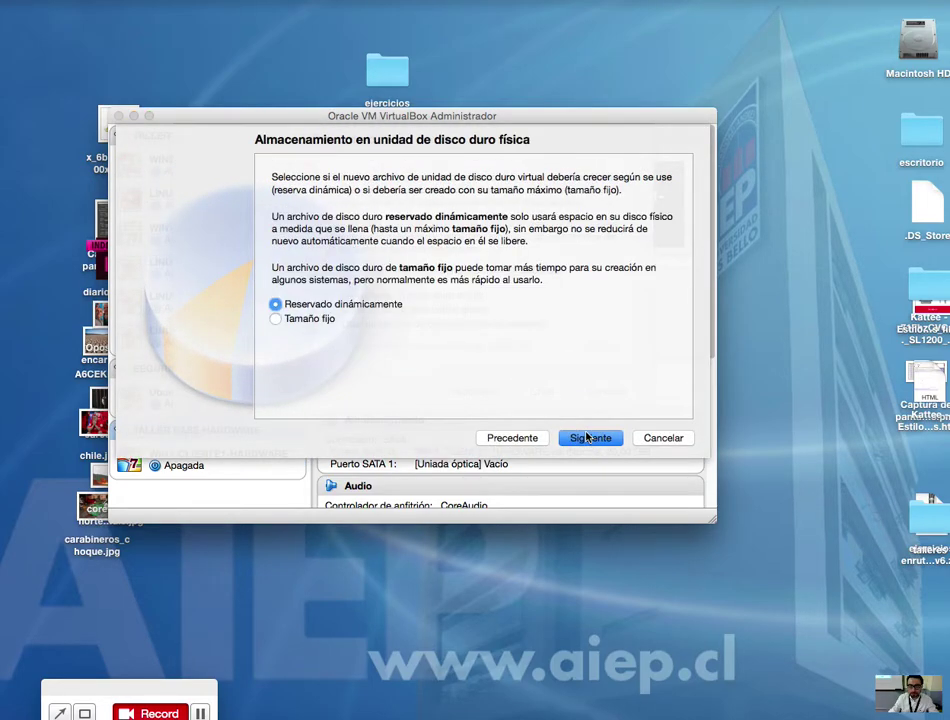
click(588, 437)
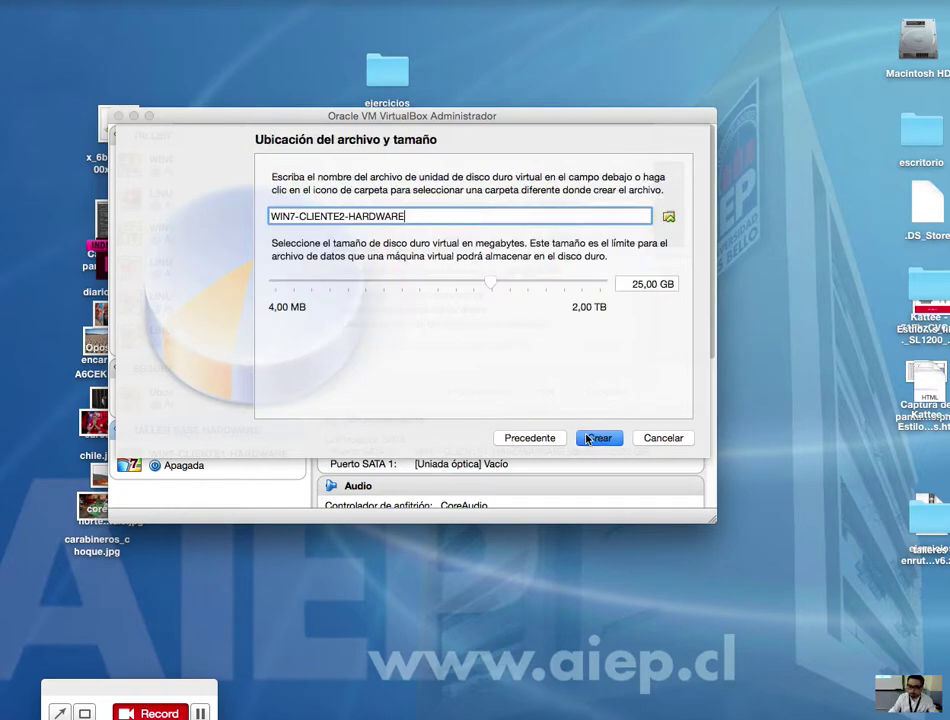
click(643, 285)
key(BackSpace)
text(0)
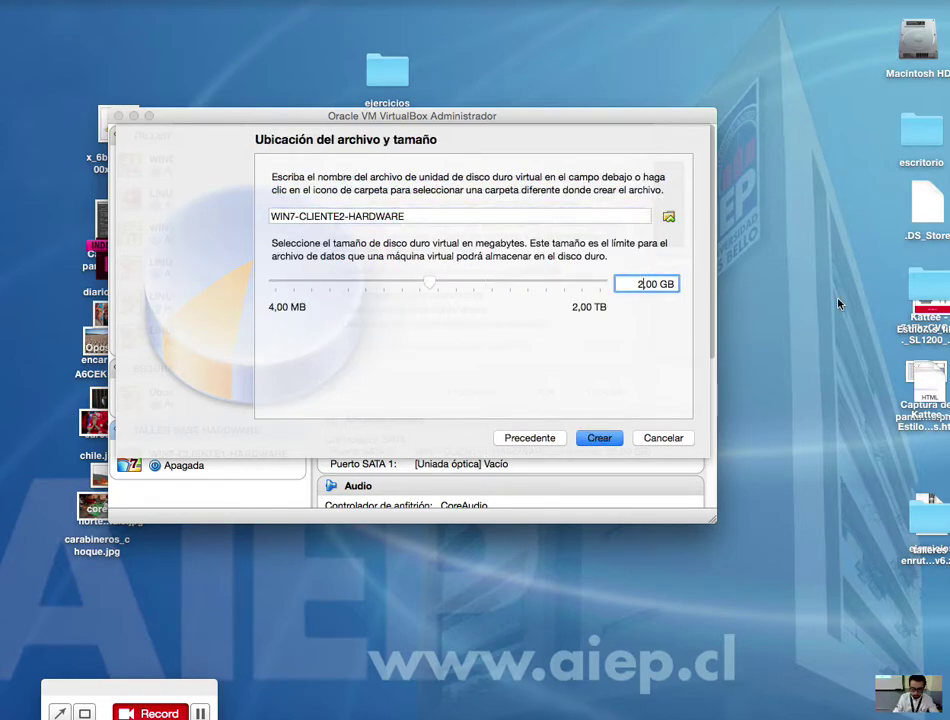
click(600, 438)
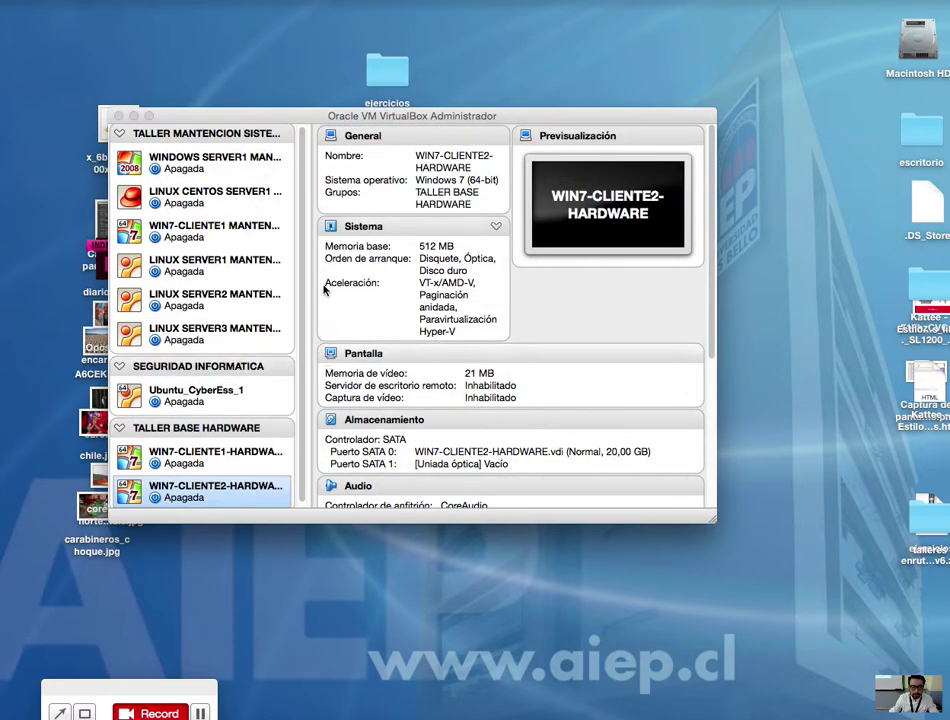
Step: Widen the machine list and open WIN7-CLIENTE1-HARDWARE's network settings
click(313, 302)
drag(313, 302, 323, 305)
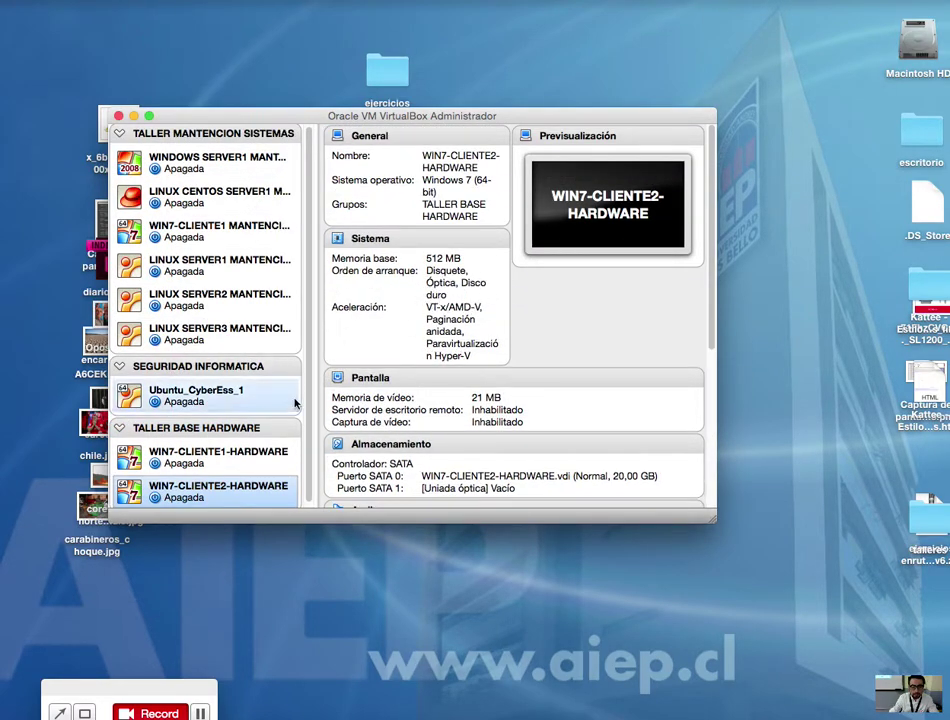
click(269, 451)
right_click(268, 453)
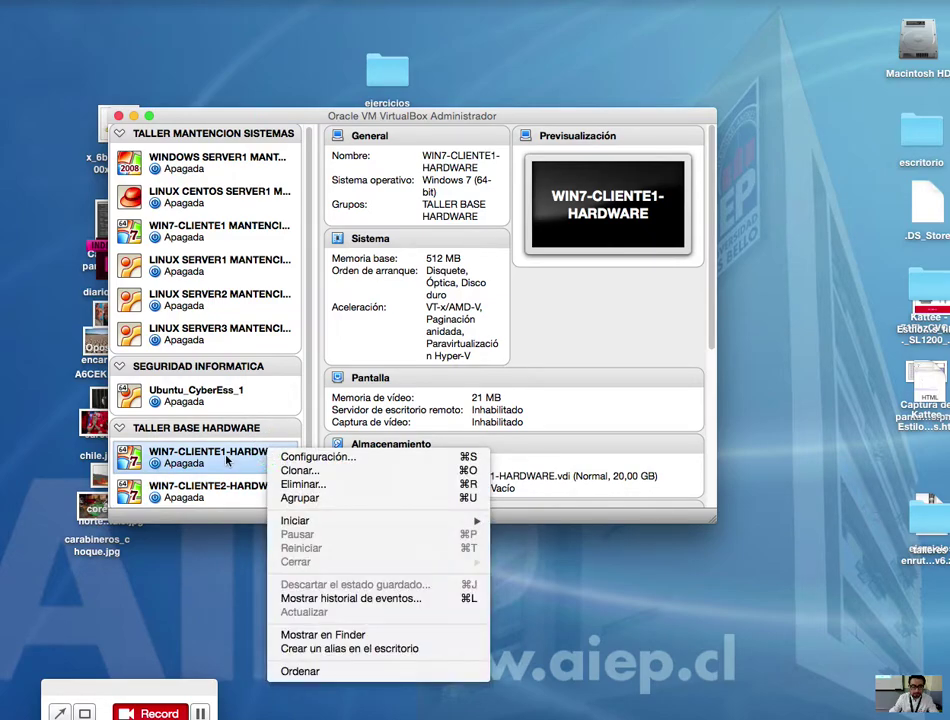
click(172, 460)
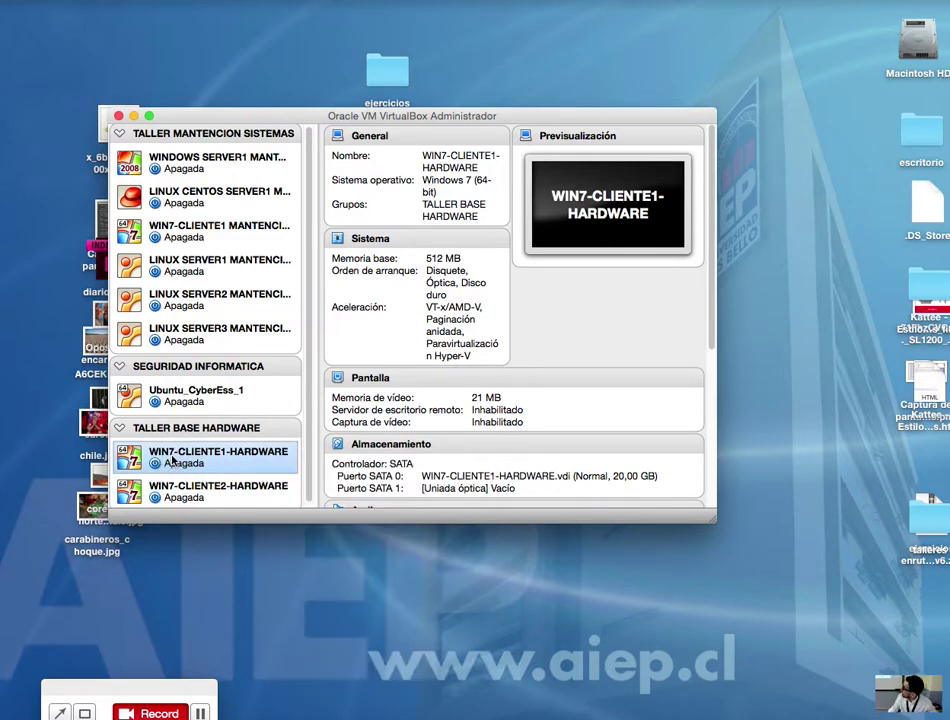
right_click(172, 460)
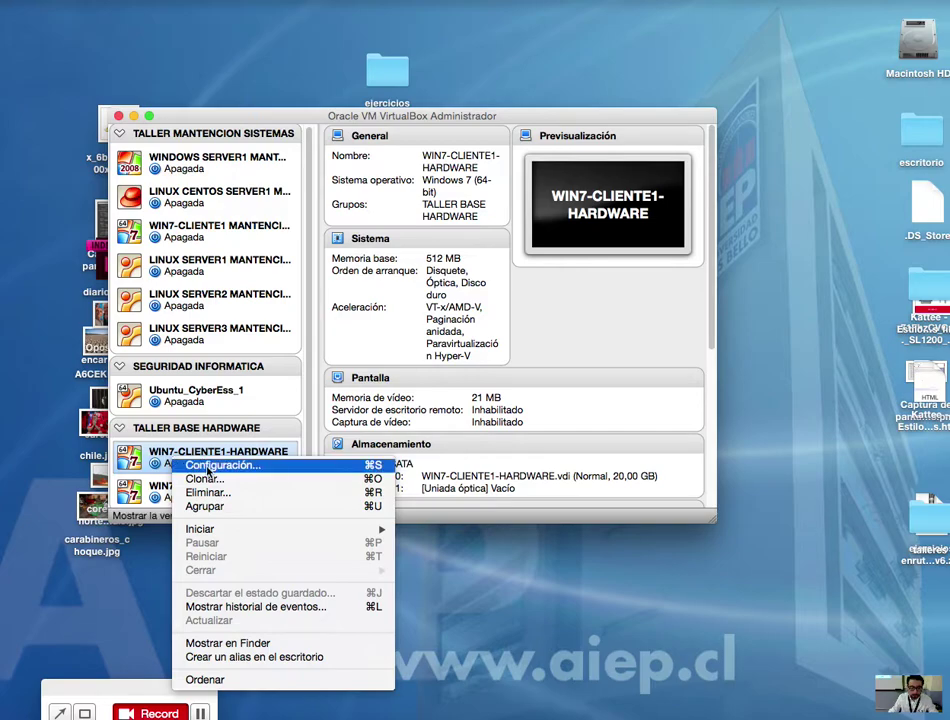
click(208, 466)
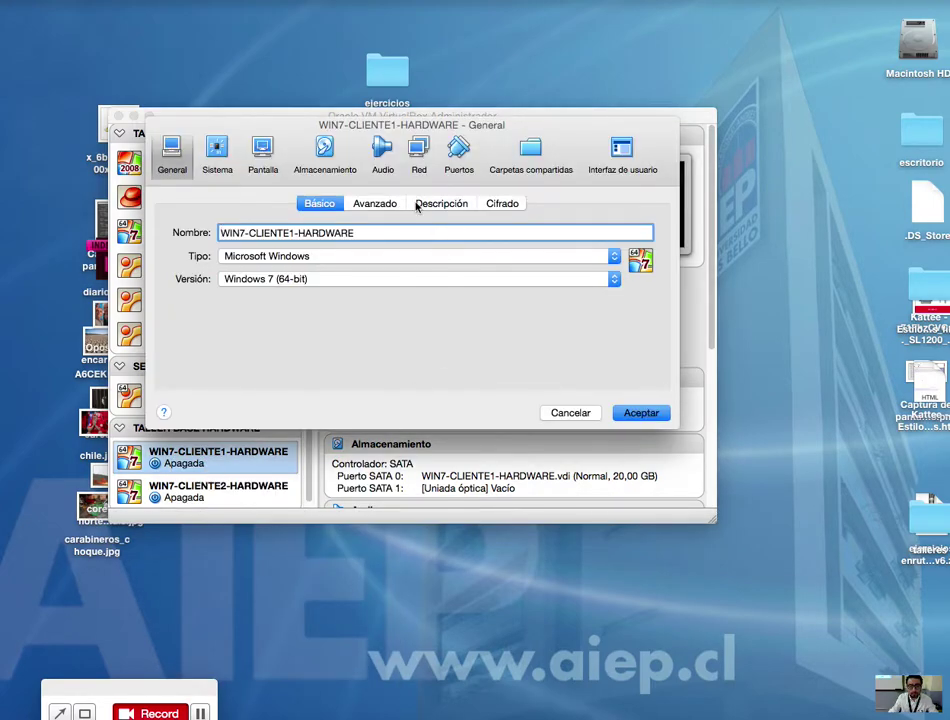
click(418, 153)
Step: Attach adapter 1 to internal network intnet with promiscuous mode Permitir MVs
click(324, 252)
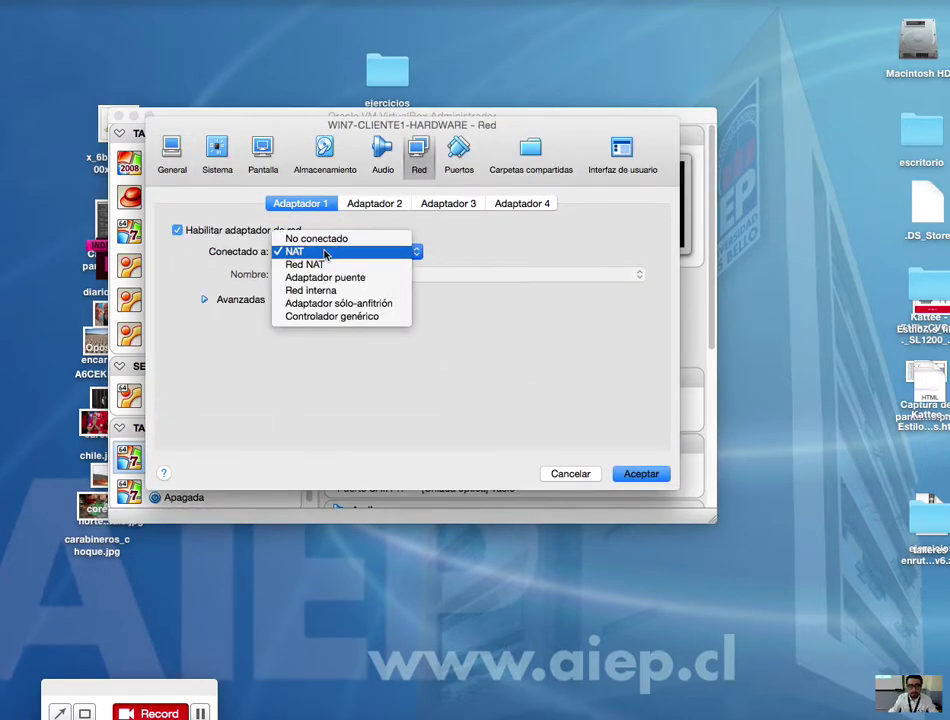
click(312, 290)
click(270, 302)
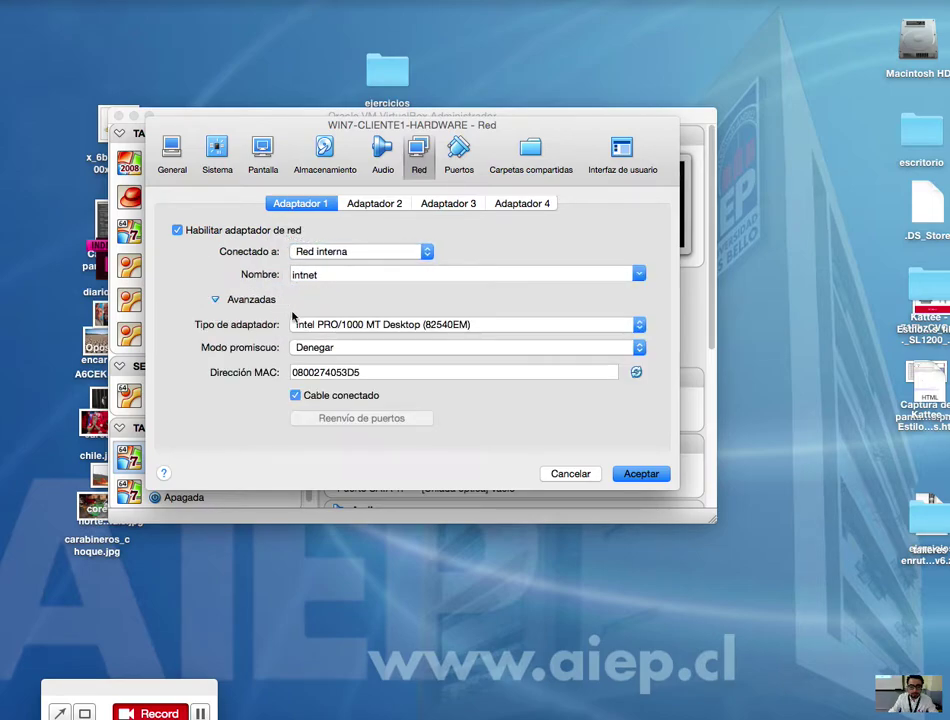
click(380, 347)
click(370, 360)
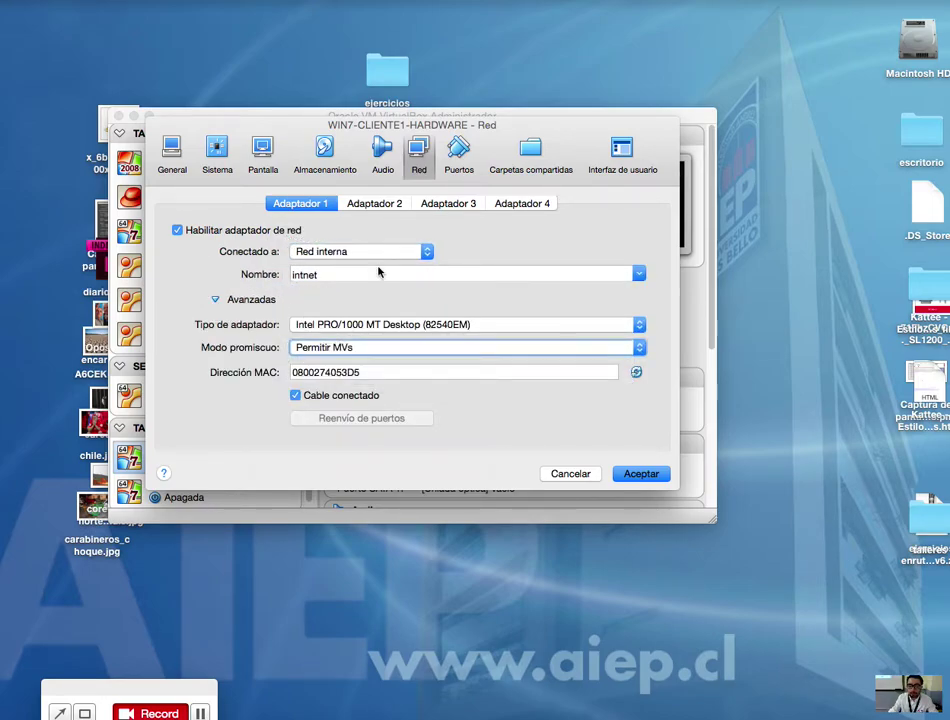
click(214, 299)
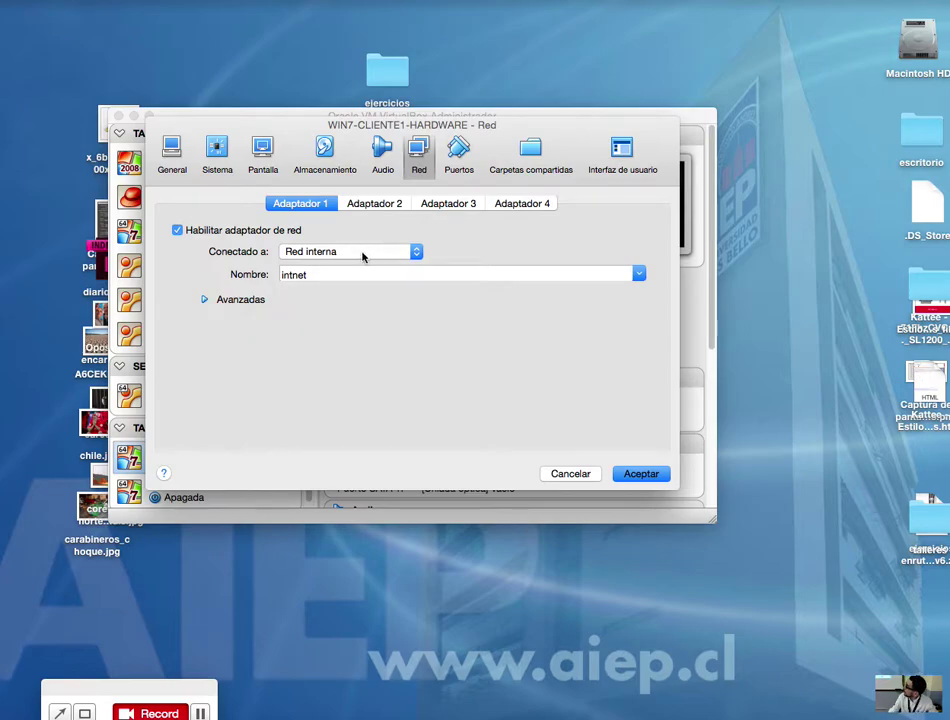
drag(476, 127, 502, 275)
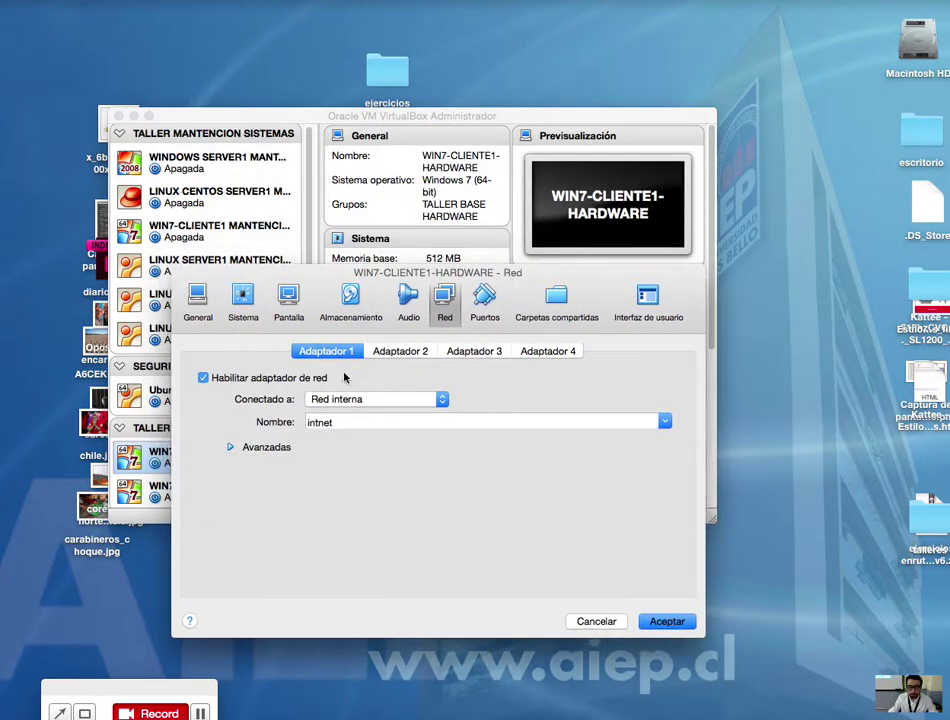
click(233, 449)
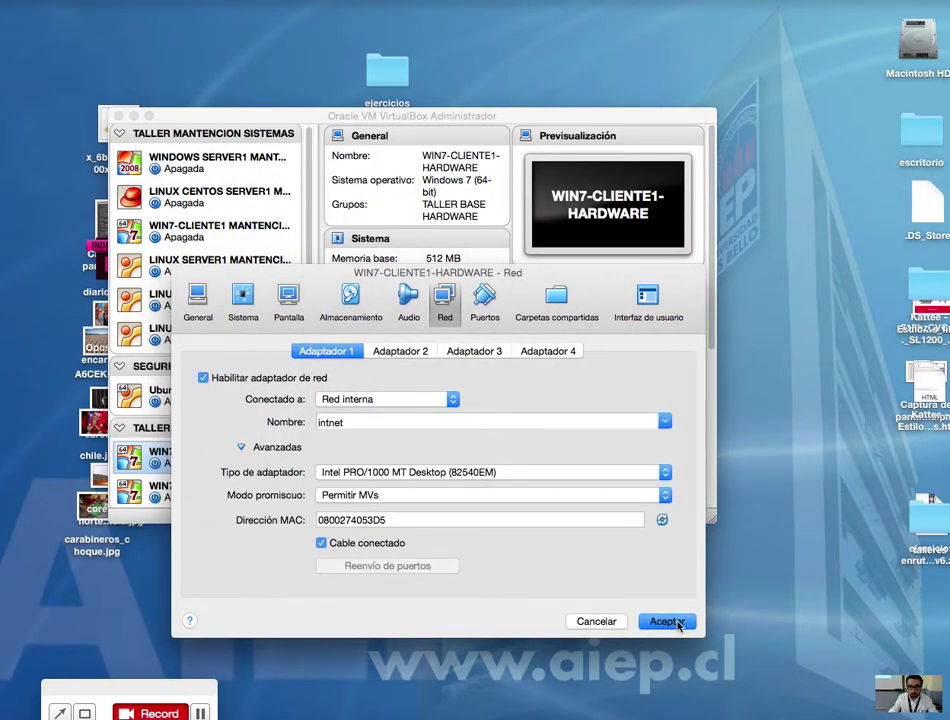
click(242, 449)
click(242, 450)
Step: Save CLIENTE1's network settings and open WIN7-CLIENTE2-HARDWARE's network settings
click(667, 621)
click(253, 495)
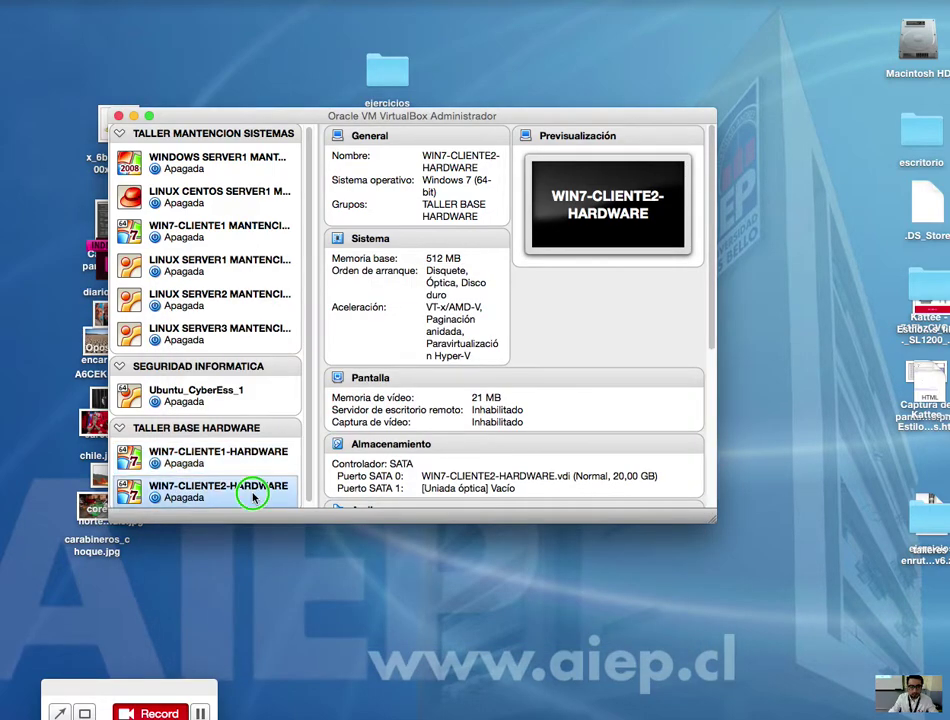
right_click(252, 495)
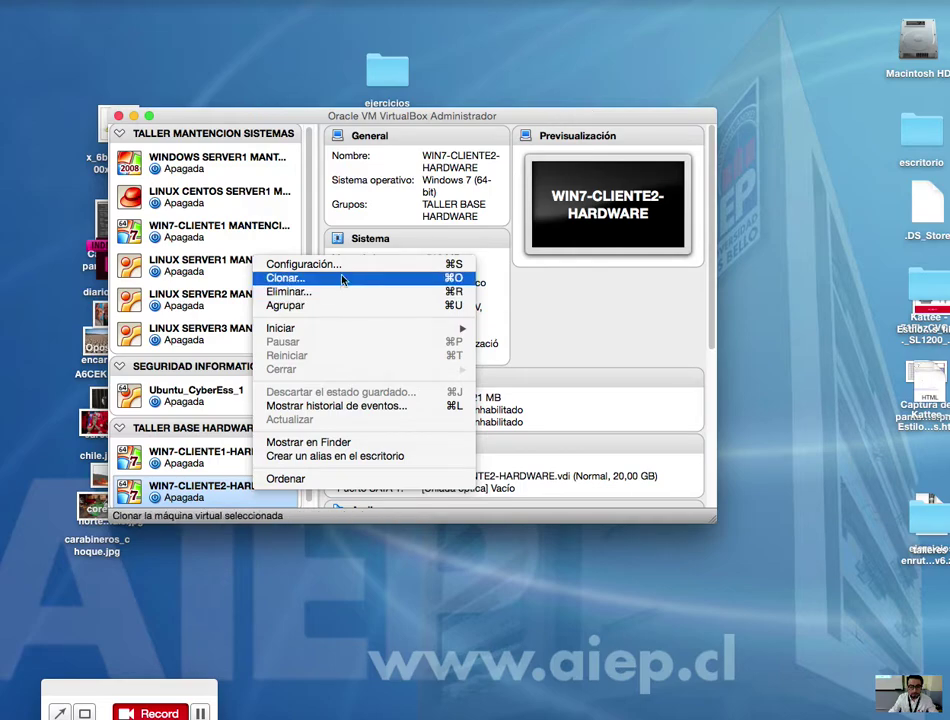
click(333, 265)
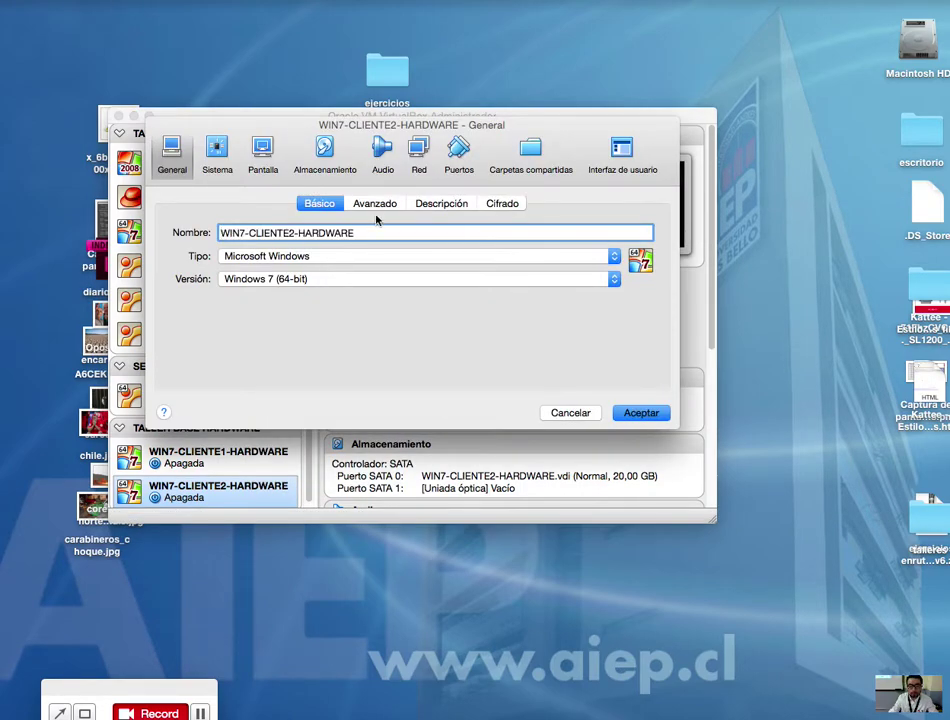
click(419, 158)
Step: Attach CLIENTE2's adapter to internal network intnet with promiscuous mode Permitir todo
click(346, 251)
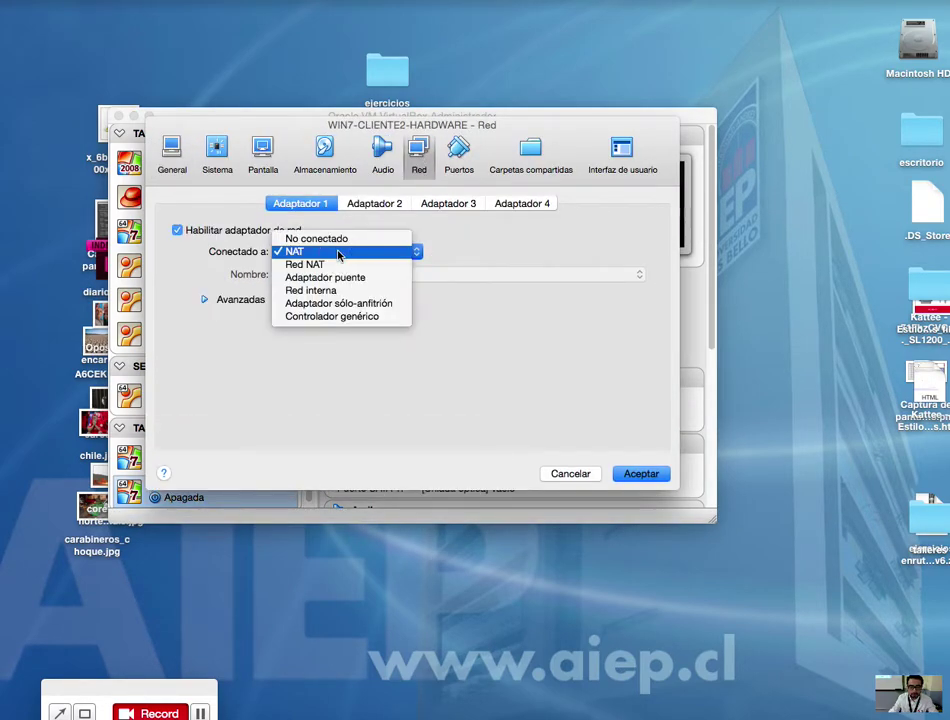
click(326, 291)
click(245, 300)
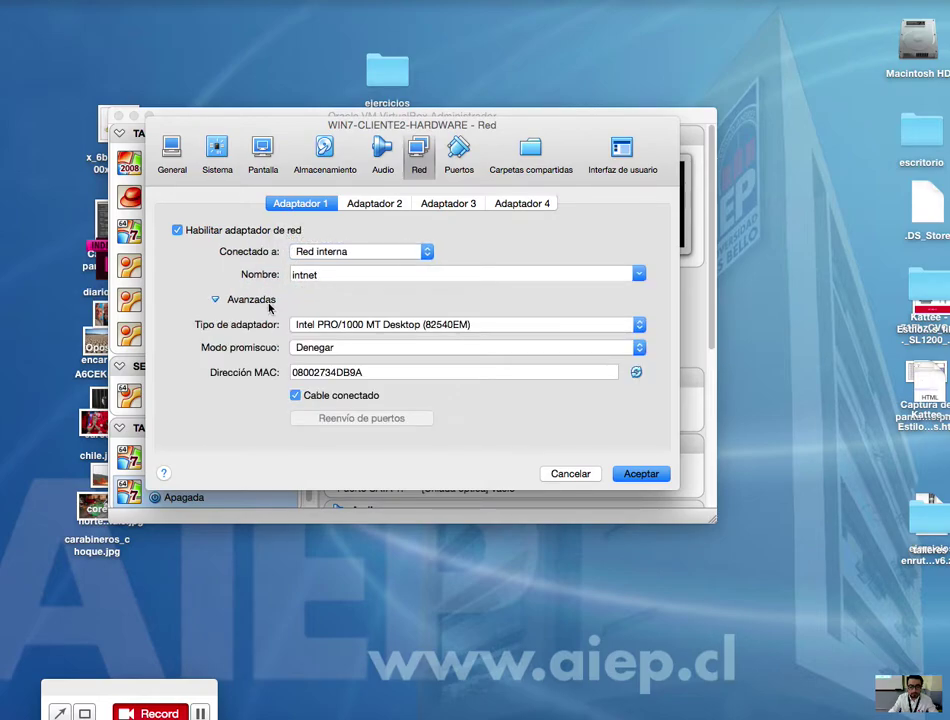
click(314, 348)
click(337, 375)
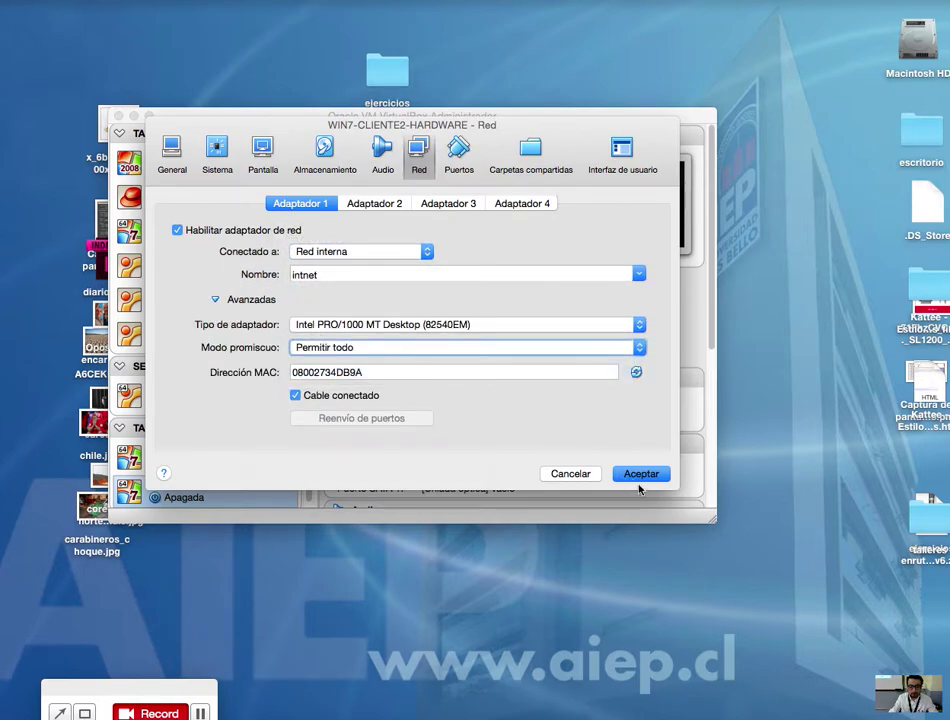
click(215, 299)
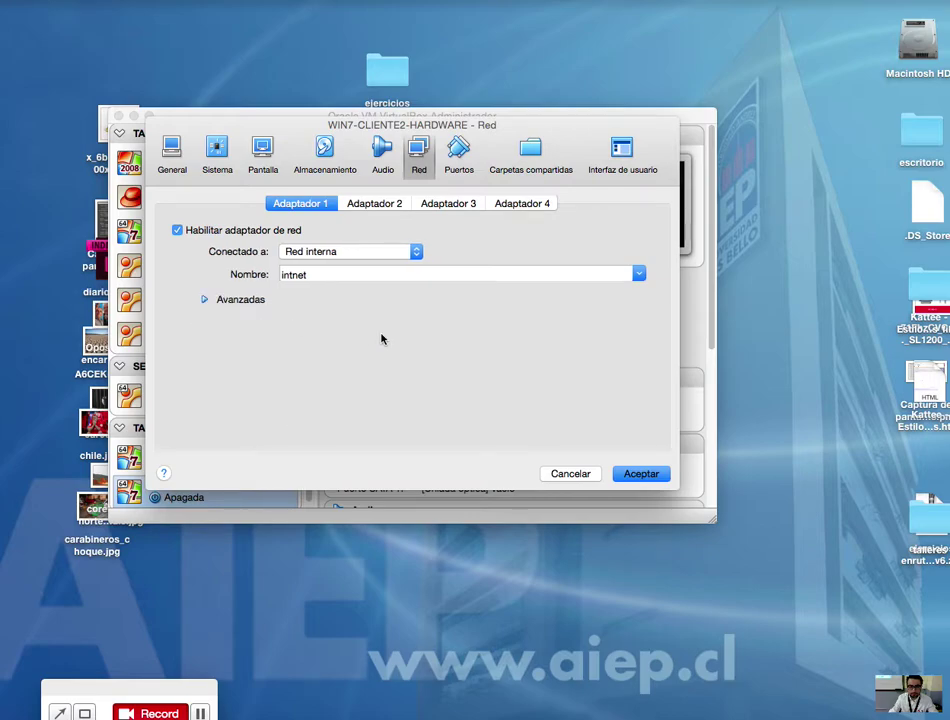
click(655, 478)
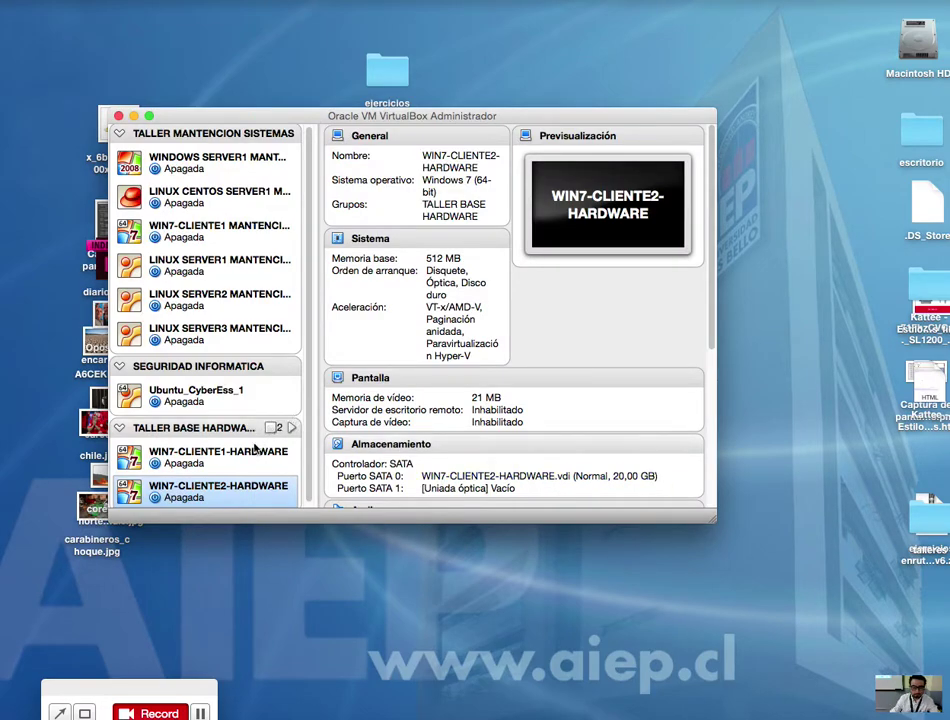
Step: Load win 7 (1).iso into WIN7-CLIENTE1-HARDWARE's optical drive and save
click(258, 458)
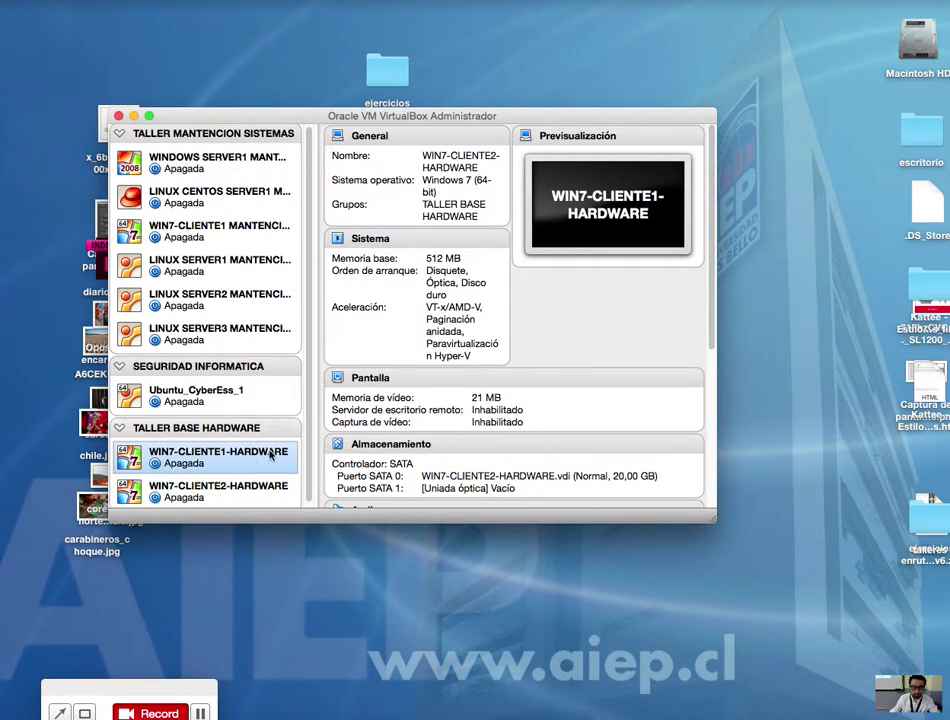
drag(400, 116, 577, 62)
right_click(390, 404)
click(420, 413)
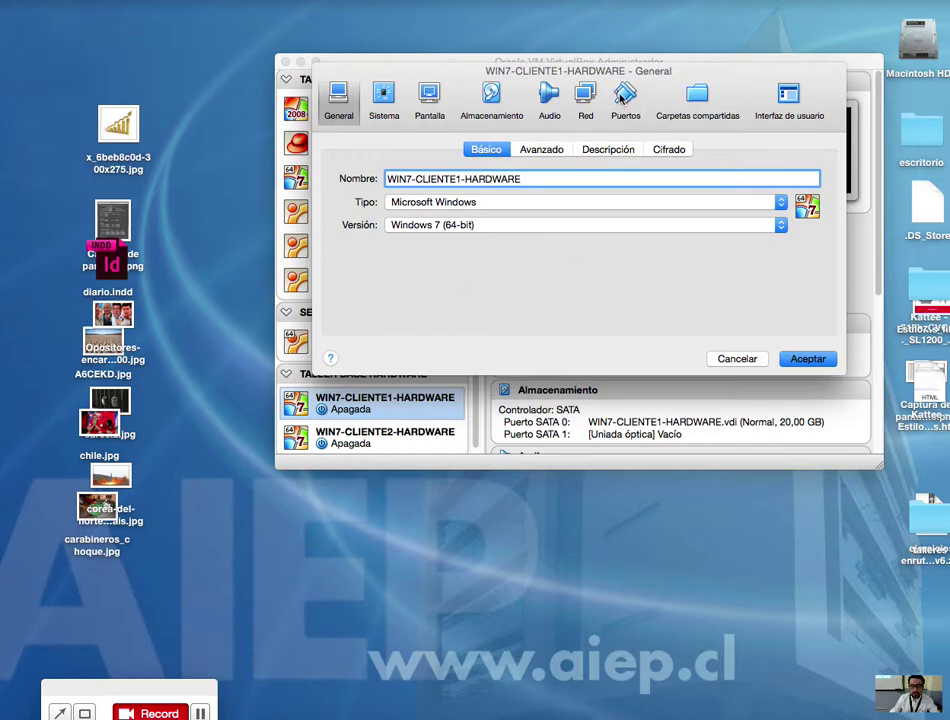
click(491, 100)
click(380, 211)
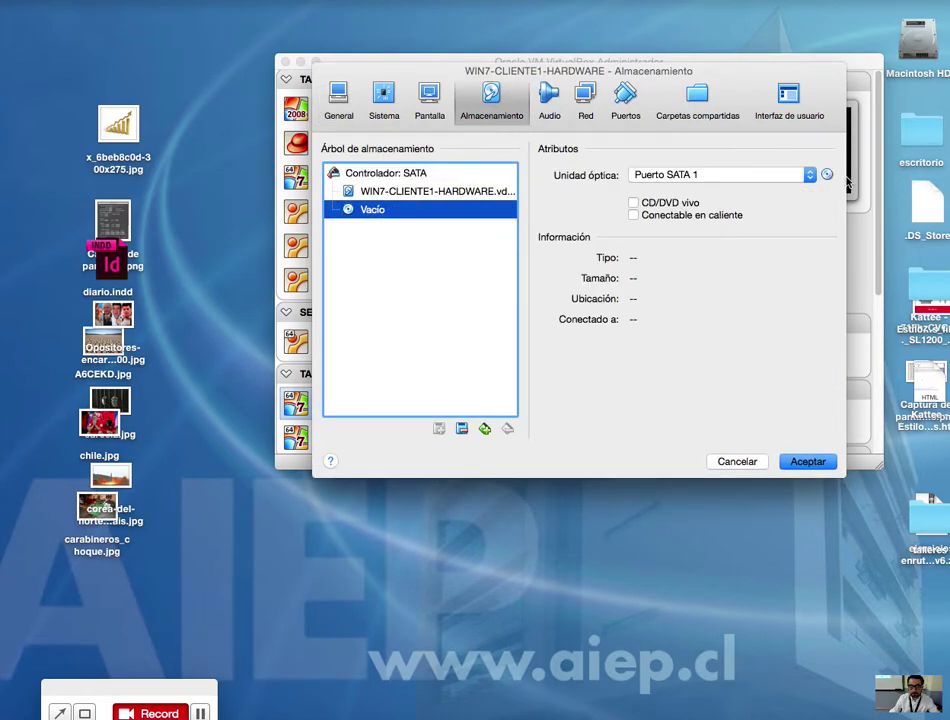
click(826, 175)
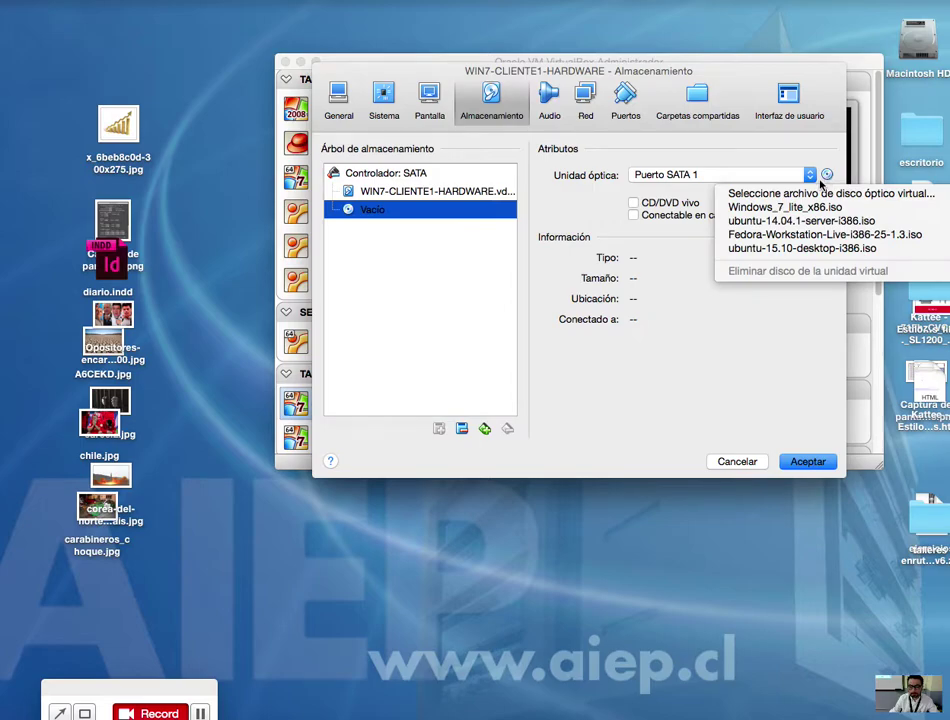
click(816, 192)
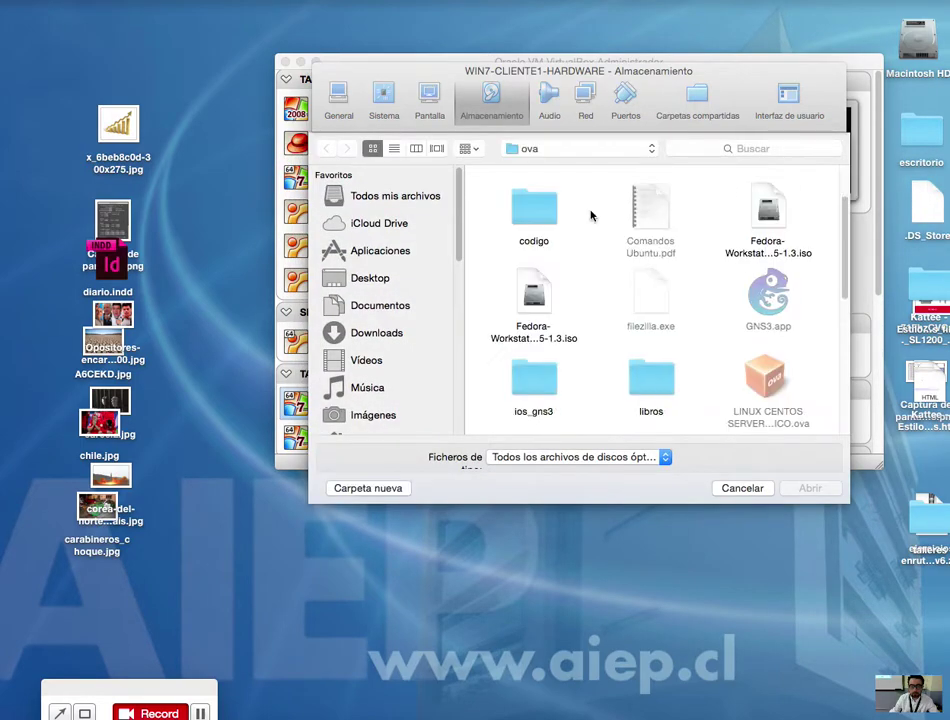
drag(845, 244, 857, 360)
click(652, 320)
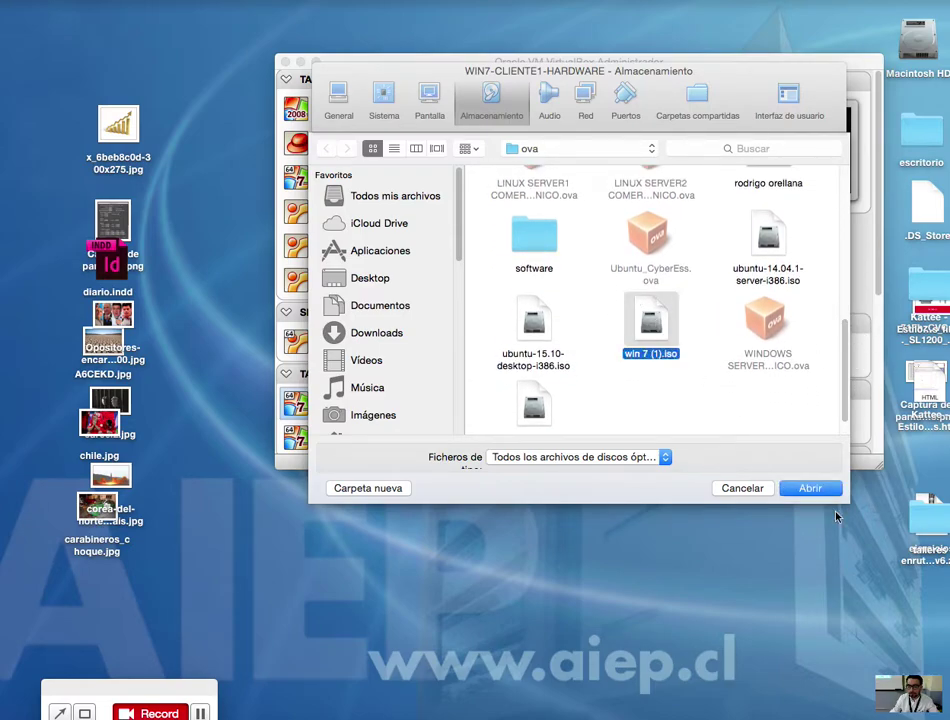
click(818, 489)
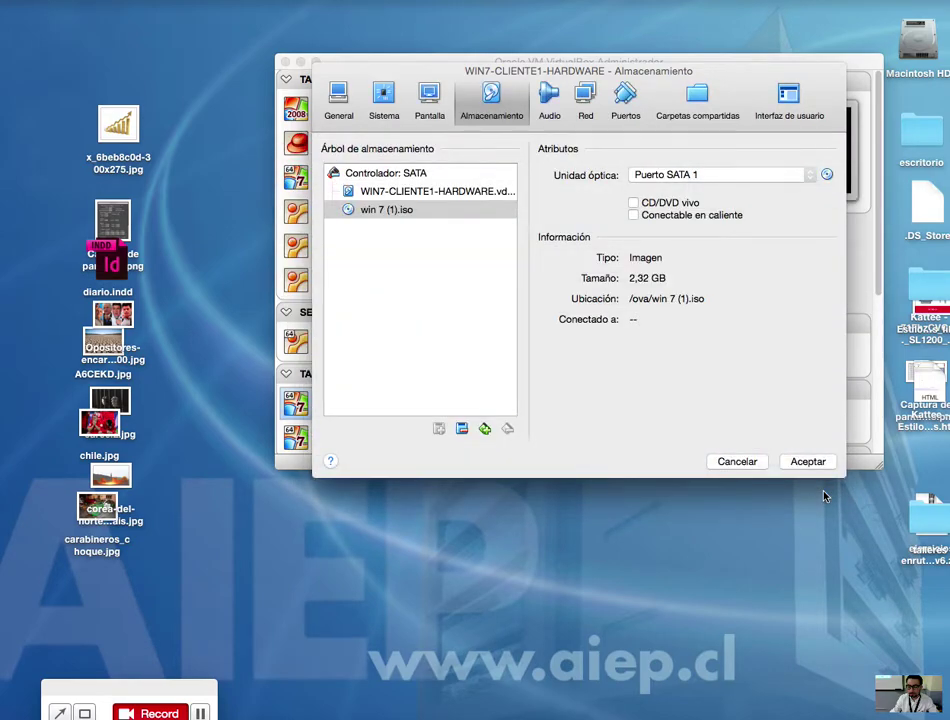
click(818, 463)
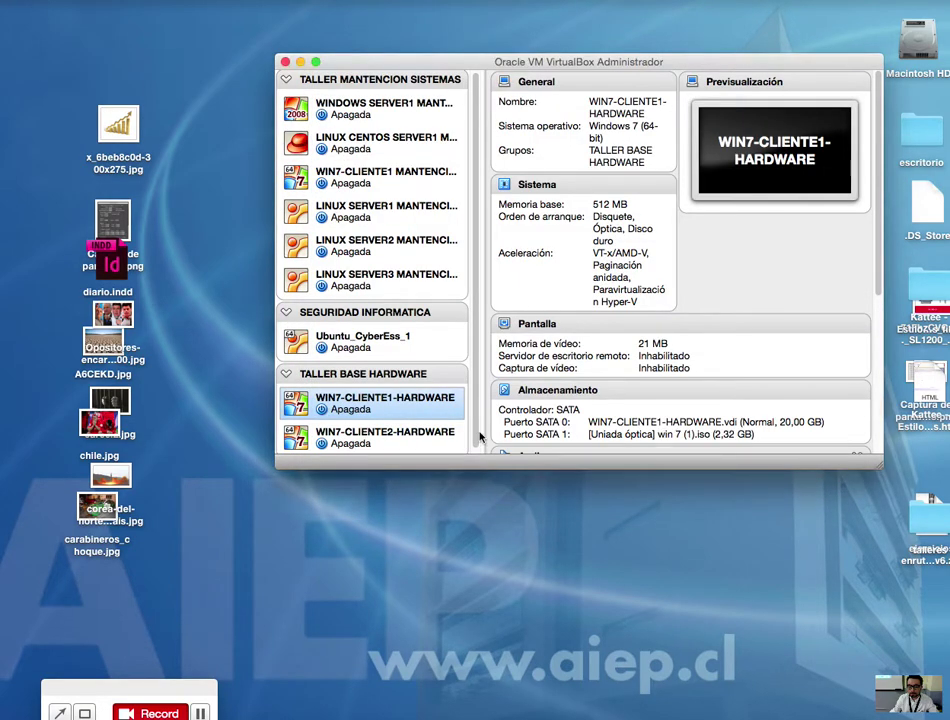
Step: Insert win 7 (1).iso into WIN7-CLIENTE2-HARDWARE's optical drive
click(385, 437)
right_click(385, 440)
click(392, 447)
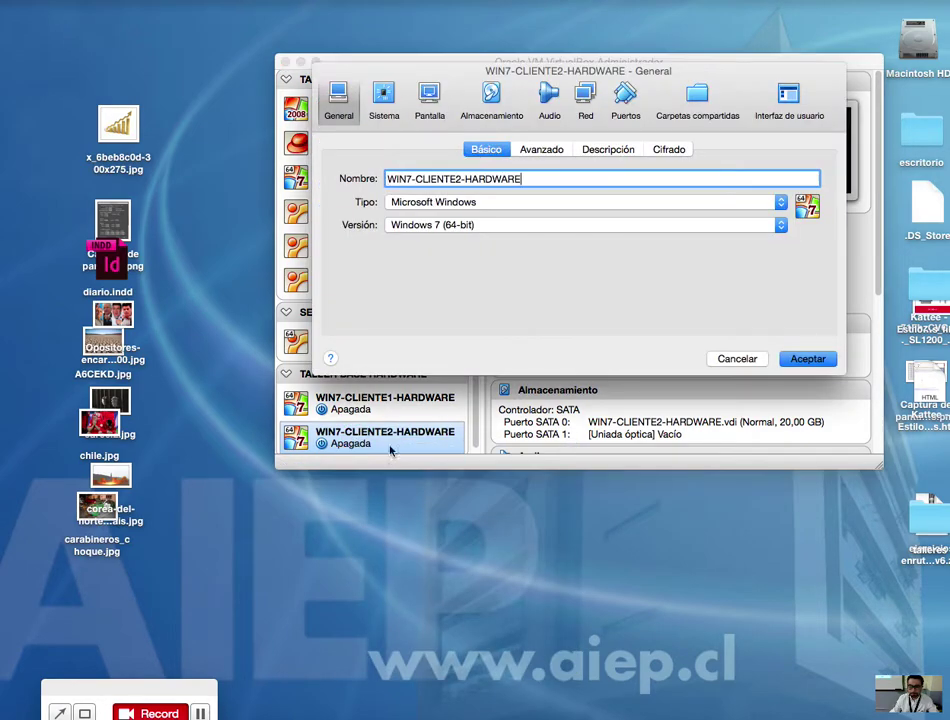
click(491, 100)
click(377, 211)
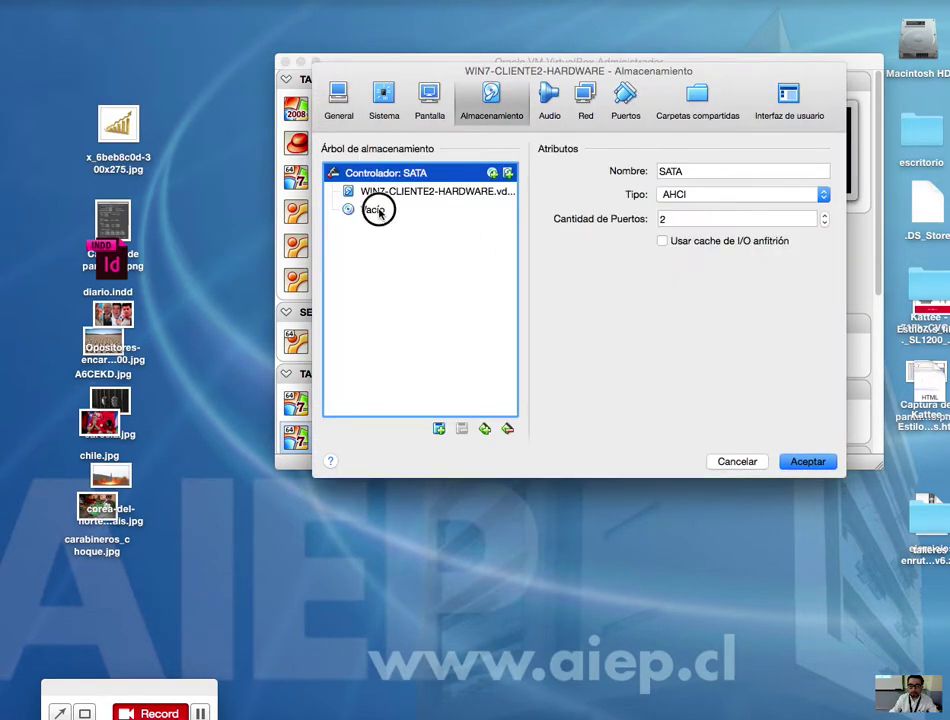
click(828, 175)
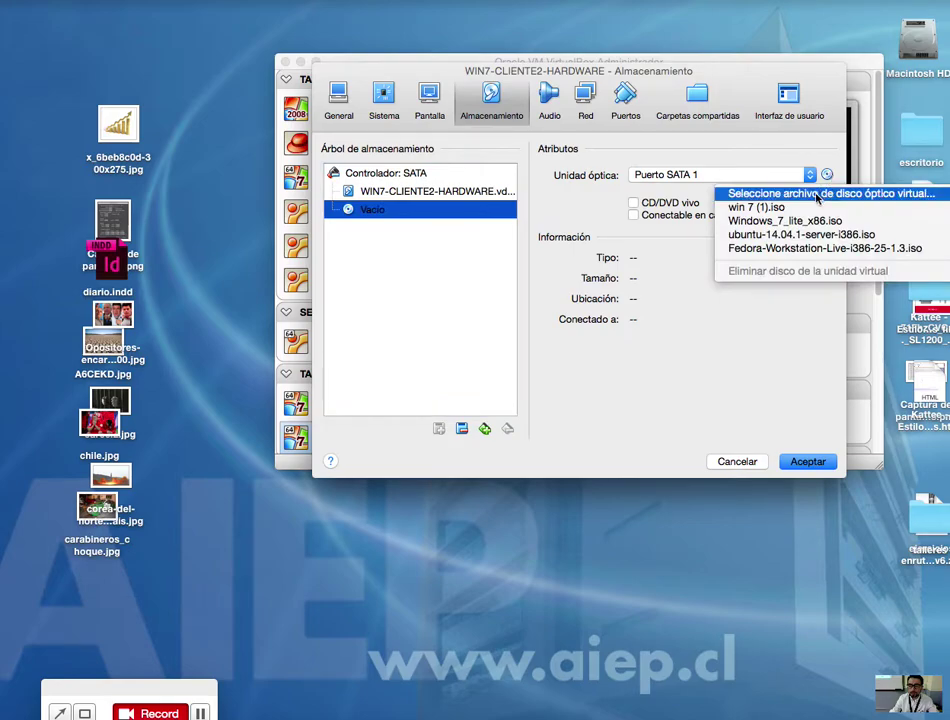
click(790, 208)
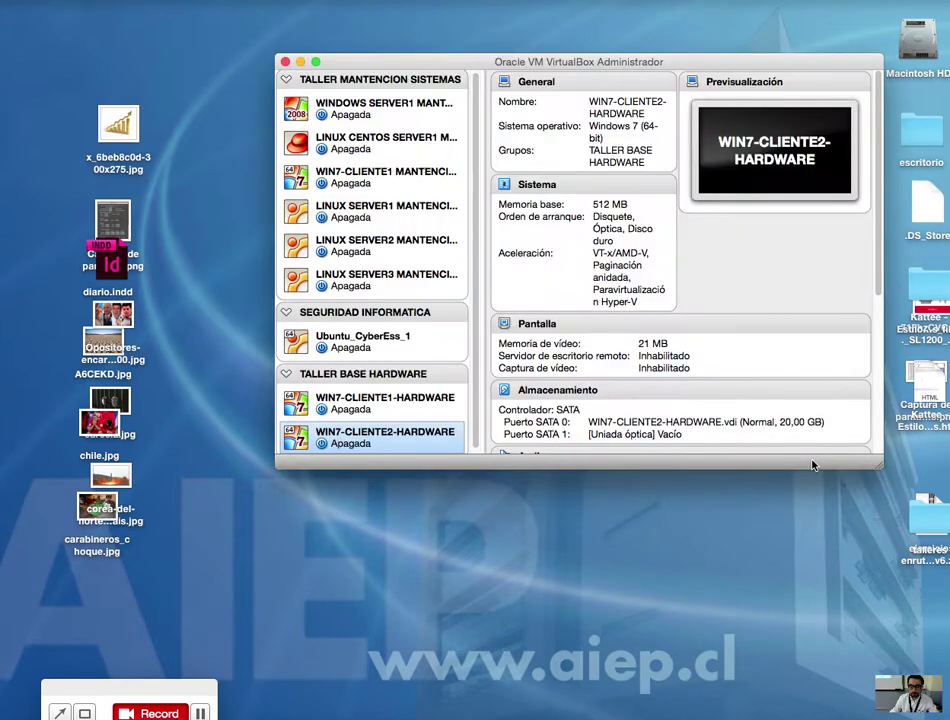
Step: Save CLIENTE2's storage settings and start both client machines with a normal start
click(380, 403)
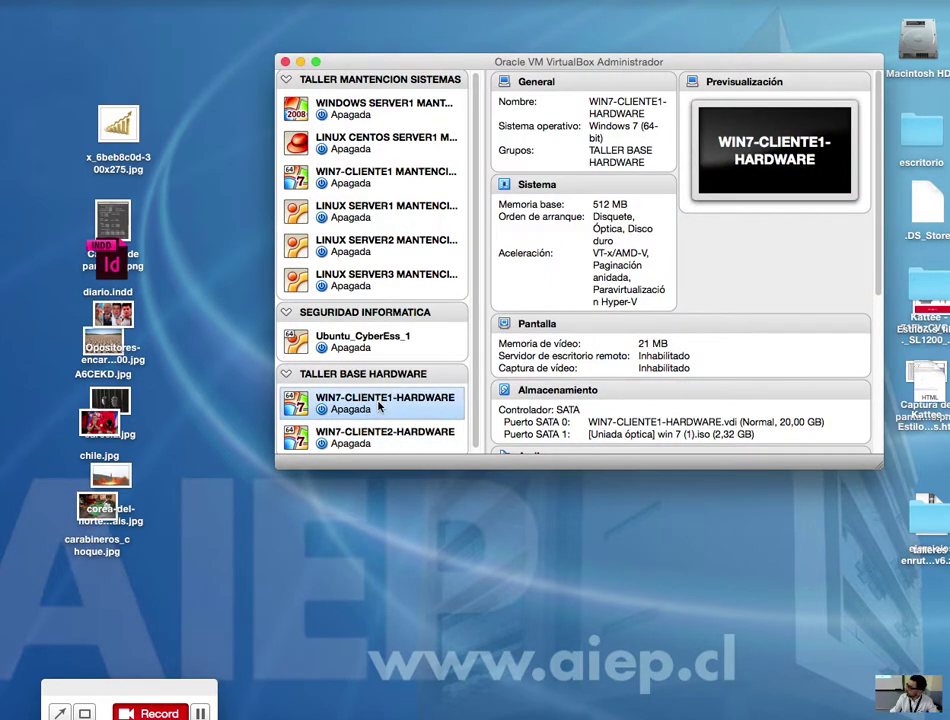
right_click(398, 398)
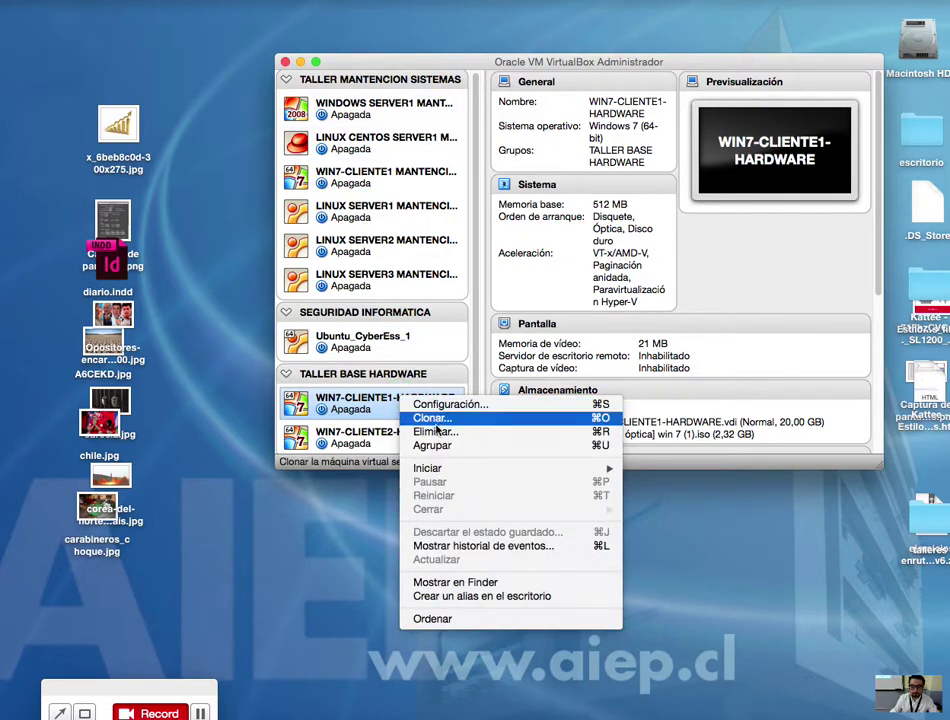
mouse_move(452, 469)
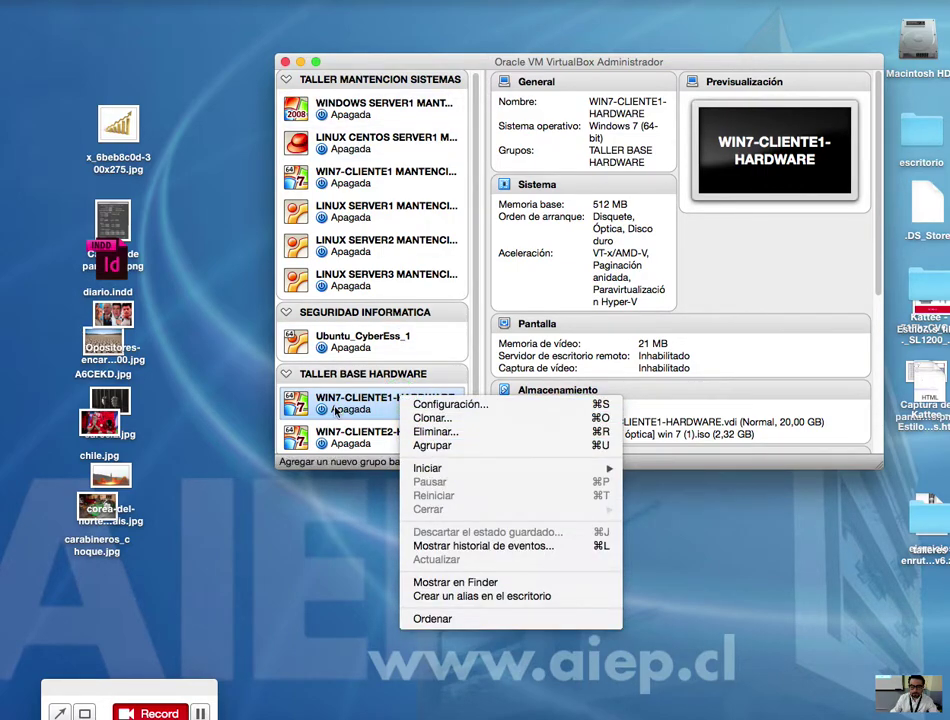
click(338, 410)
click(340, 438)
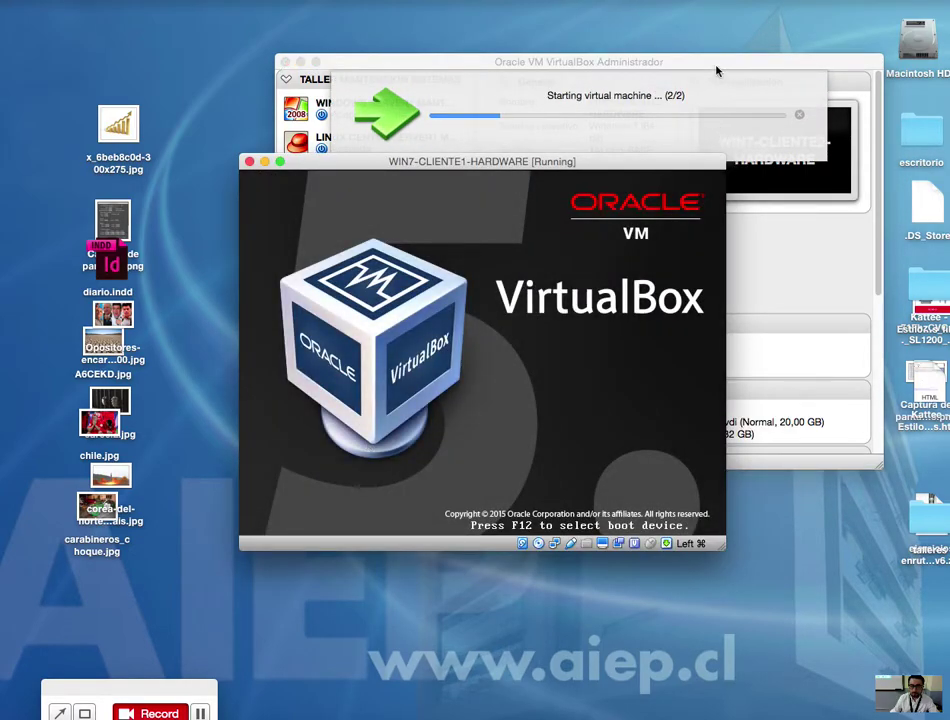
Step: Arrange the manager and both VM windows so the two machines sit side by side
drag(628, 72, 369, 515)
drag(497, 114, 212, 80)
drag(725, 123, 497, 146)
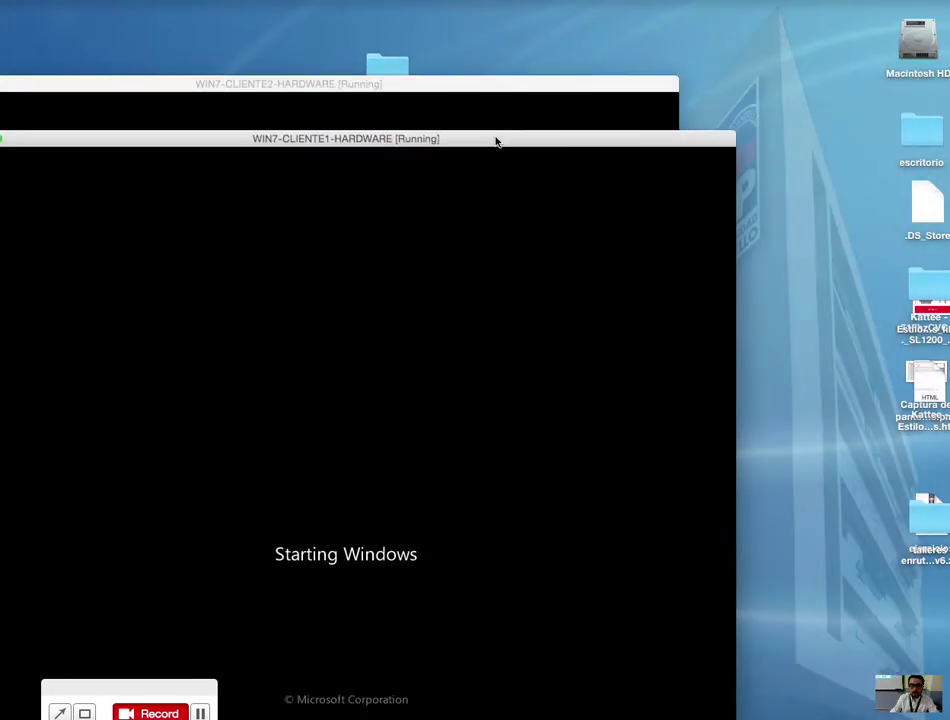
drag(464, 91, 845, 66)
drag(237, 146, 339, 88)
drag(515, 42, 672, 61)
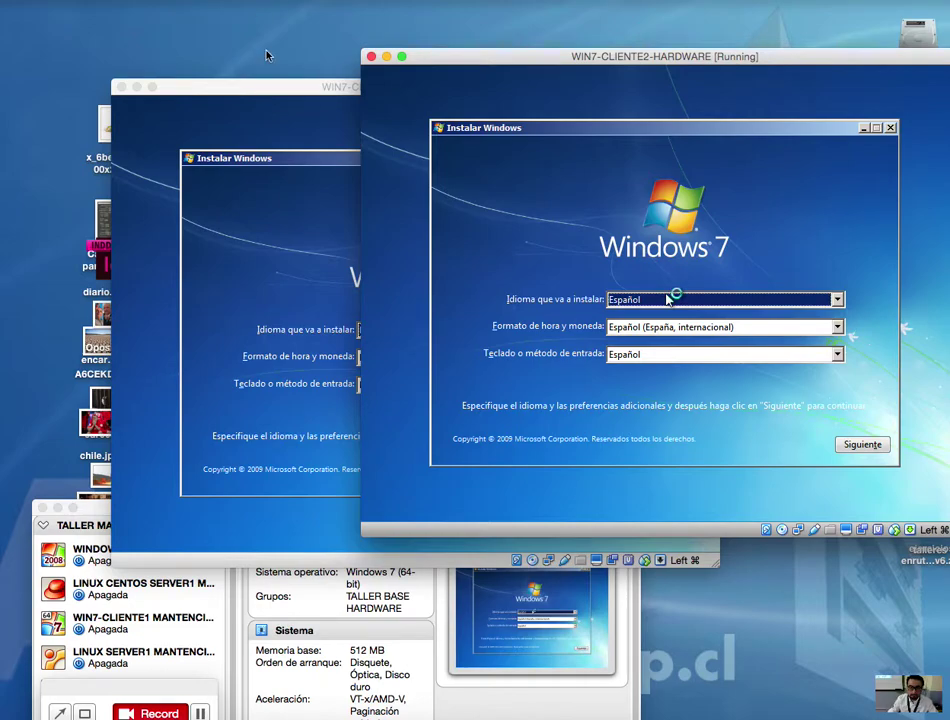
Step: Set CLIENTE1's time and currency format to Español (Chile)
click(281, 84)
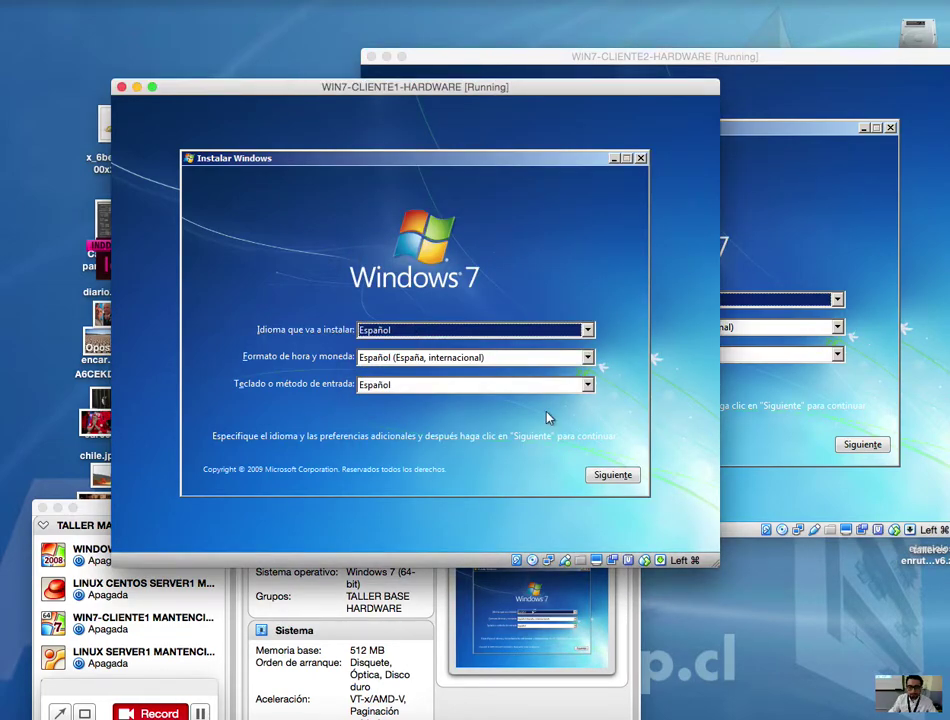
click(430, 358)
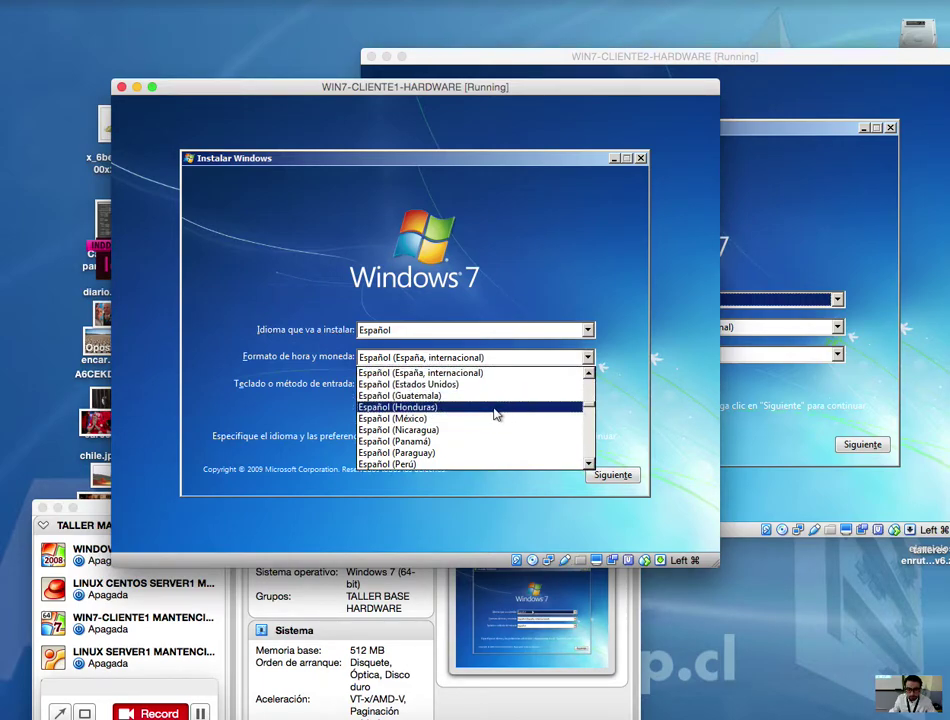
click(591, 372)
click(591, 372)
click(591, 372)
click(591, 372)
click(591, 372)
click(591, 372)
click(591, 372)
click(591, 372)
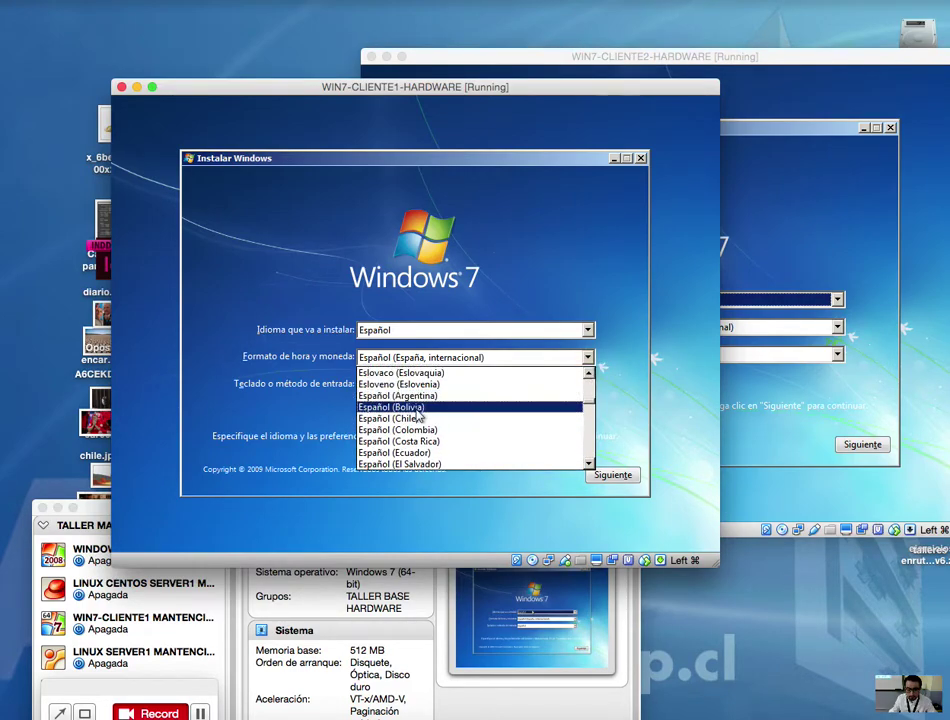
click(418, 419)
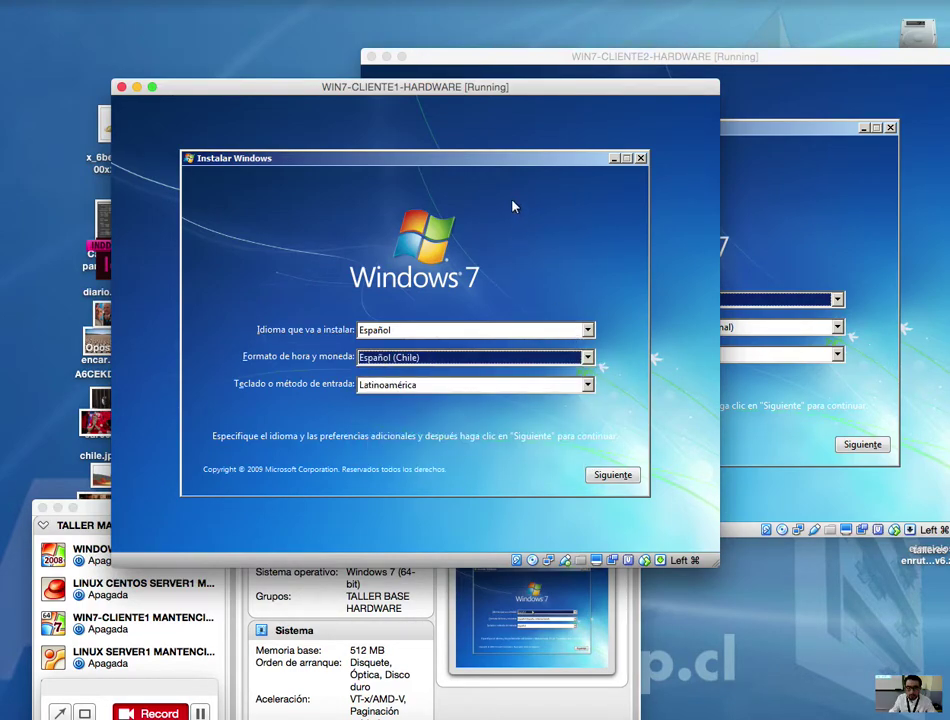
Step: Set CLIENTE2's format to Español (Chile) and advance past the language page
drag(494, 90, 358, 130)
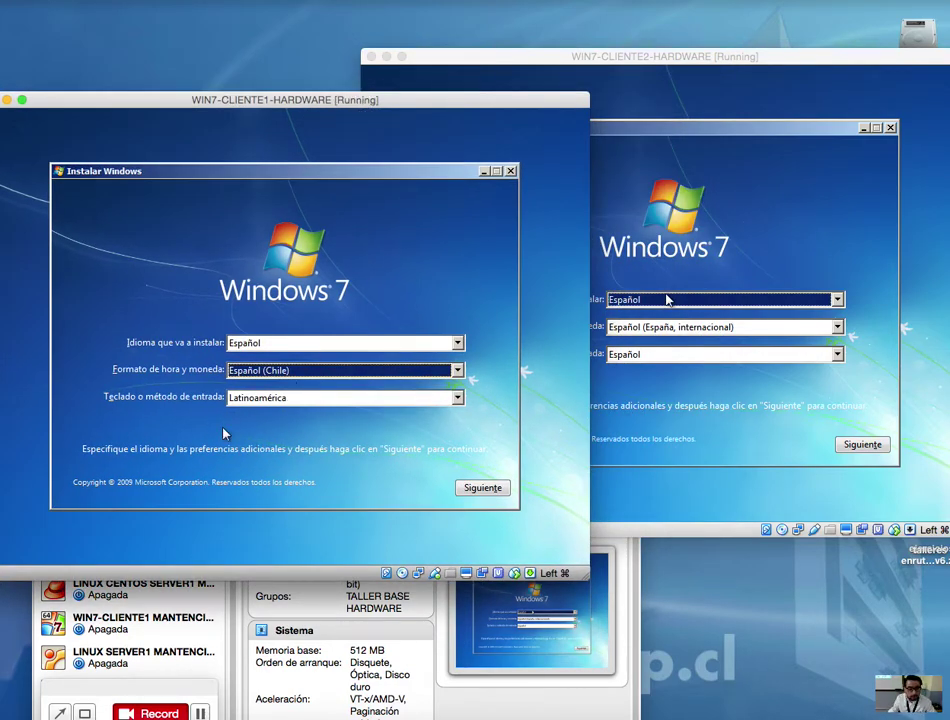
click(664, 299)
click(674, 327)
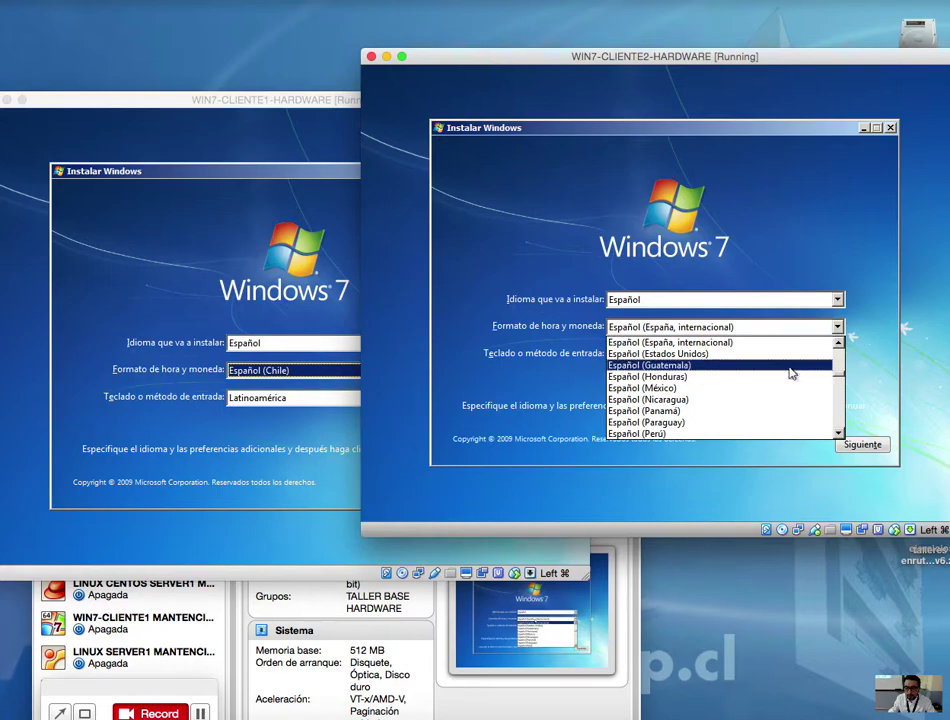
scroll(840, 342, up, 4)
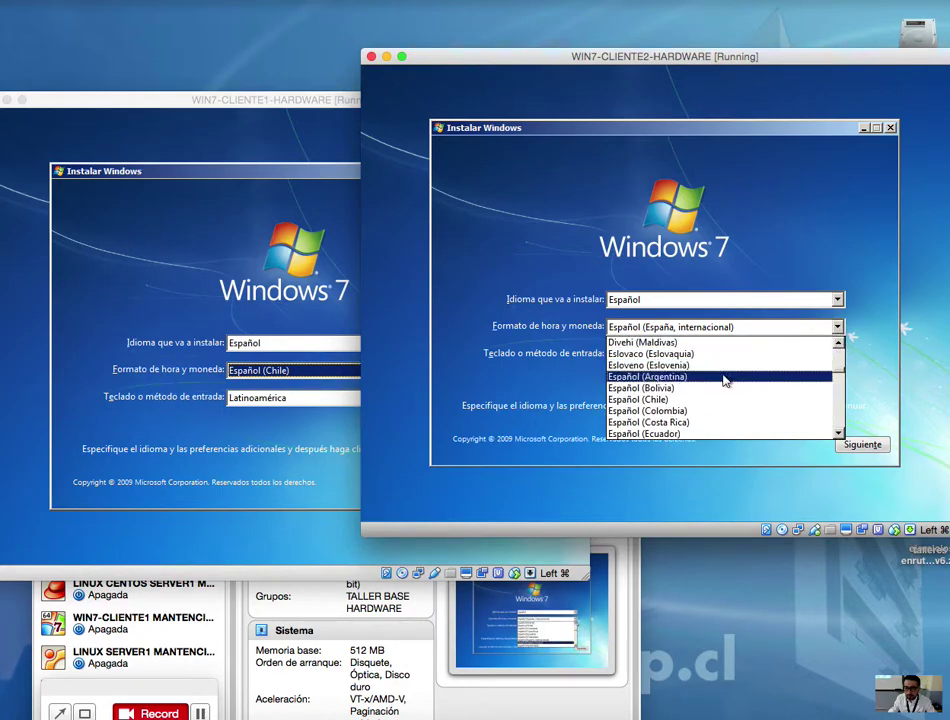
click(685, 399)
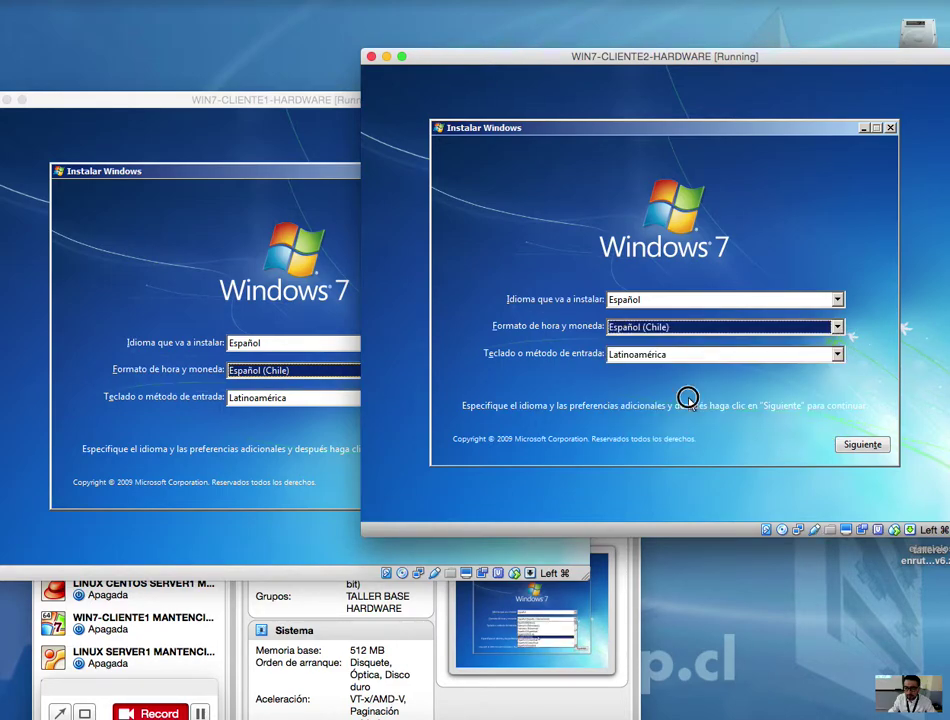
click(864, 446)
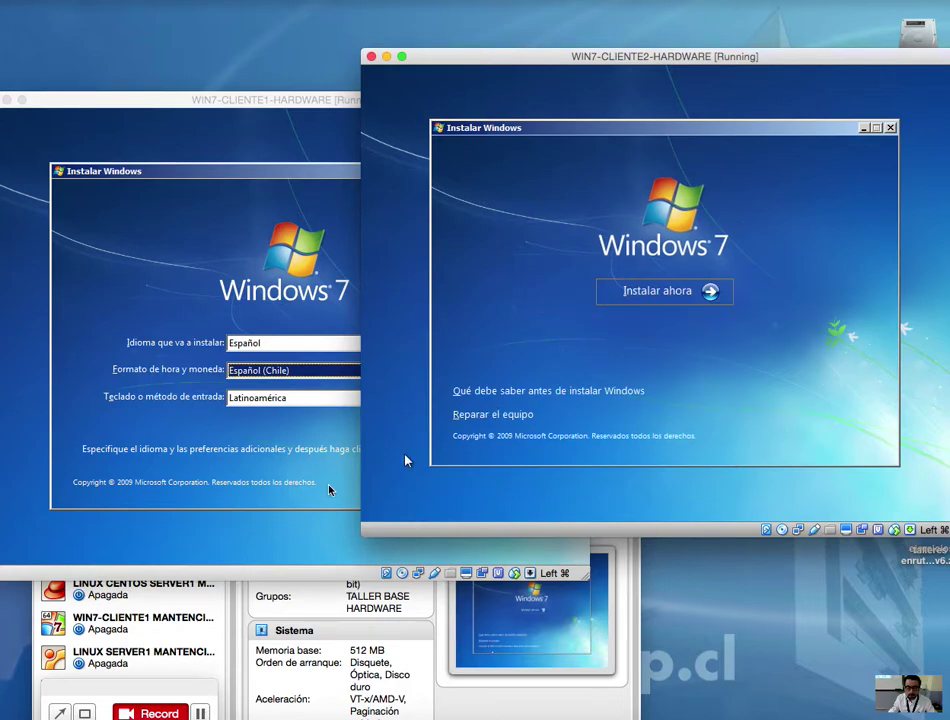
Step: Advance CLIENTE1's installer past the language page to the Instalar ahora screen
click(330, 491)
click(488, 493)
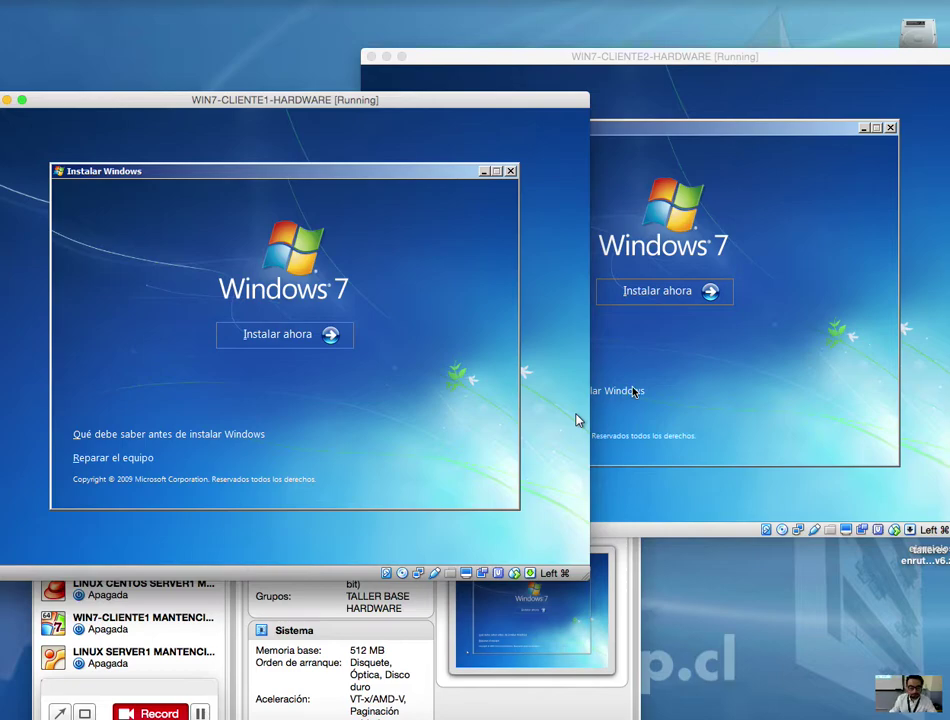
drag(709, 70, 685, 106)
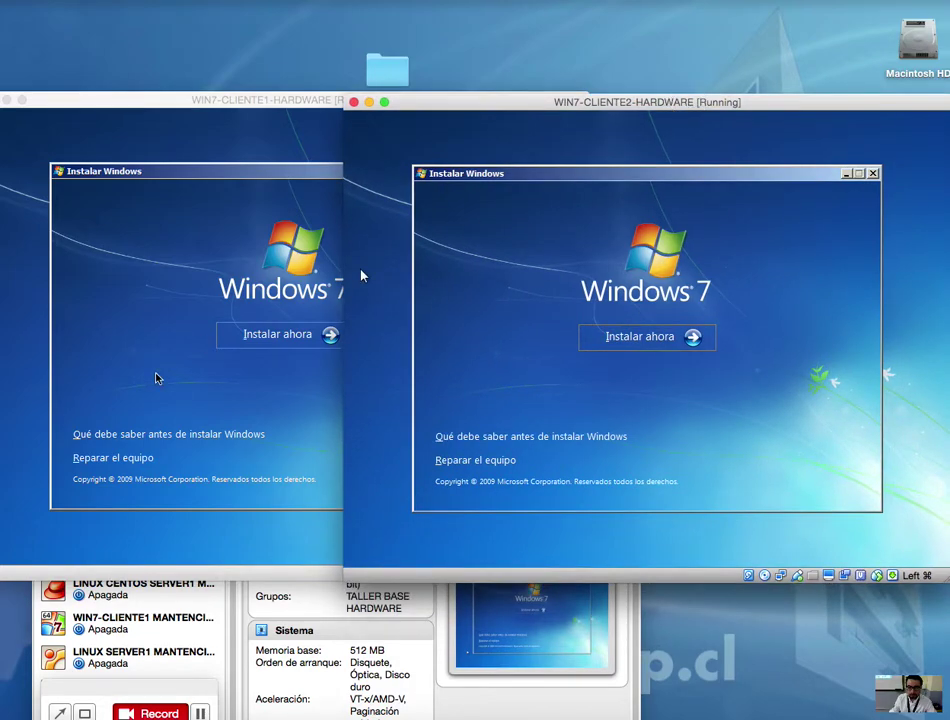
click(290, 386)
Step: Start the Windows 7 installation on both CLIENTE1 and CLIENTE2, placing the windows side by side
click(291, 334)
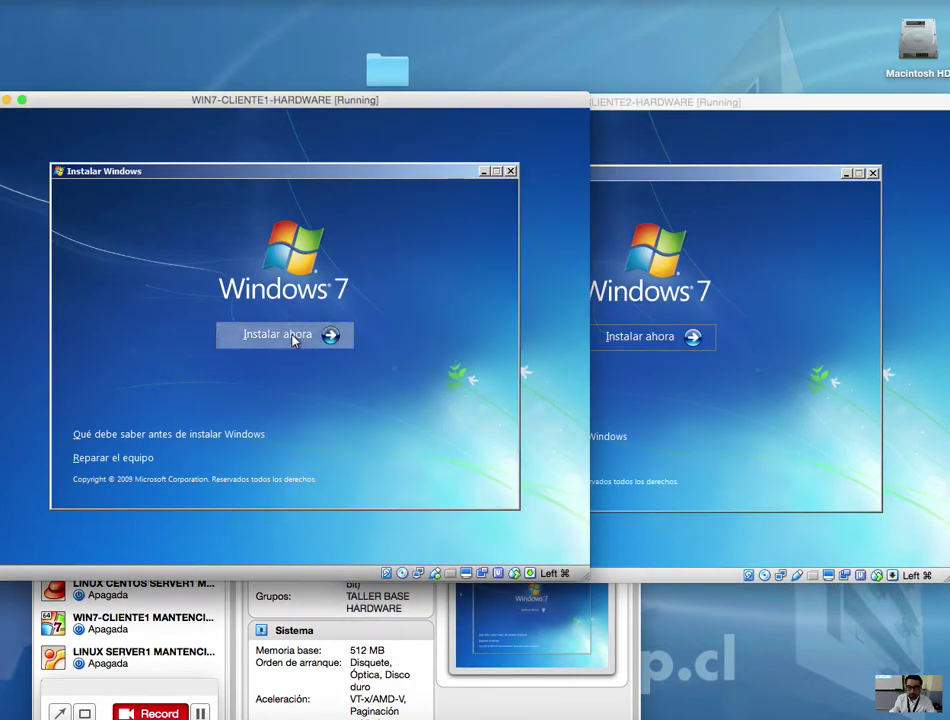
click(660, 336)
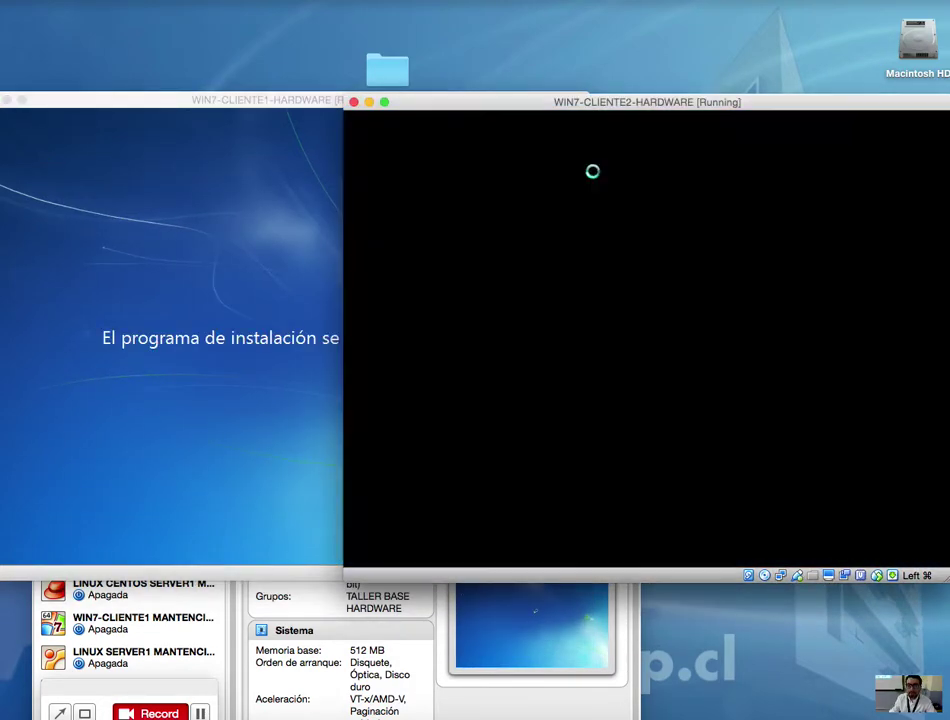
drag(553, 101, 559, 137)
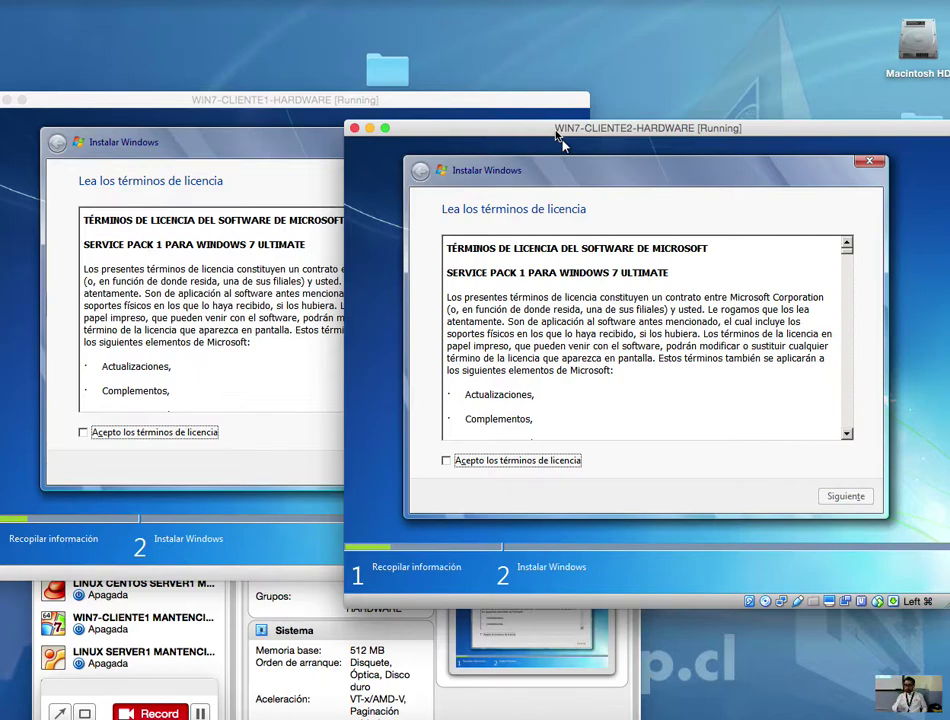
Step: Accept the license terms on both VMs and advance each to the installation-type page
click(342, 315)
click(83, 432)
click(610, 465)
click(446, 460)
click(843, 497)
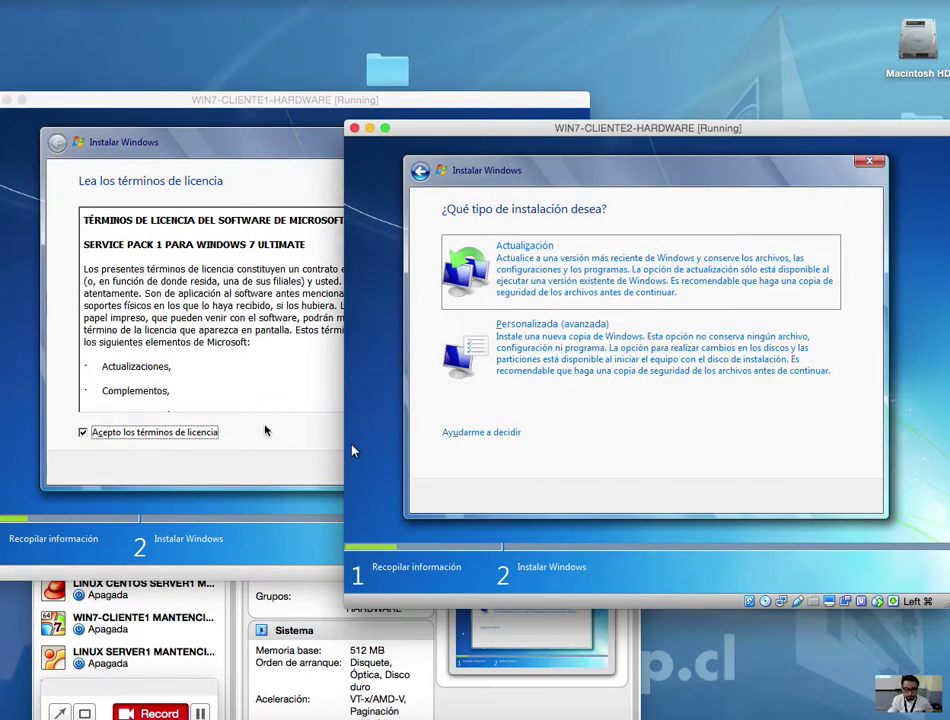
click(342, 445)
click(178, 433)
click(482, 468)
drag(730, 130, 800, 121)
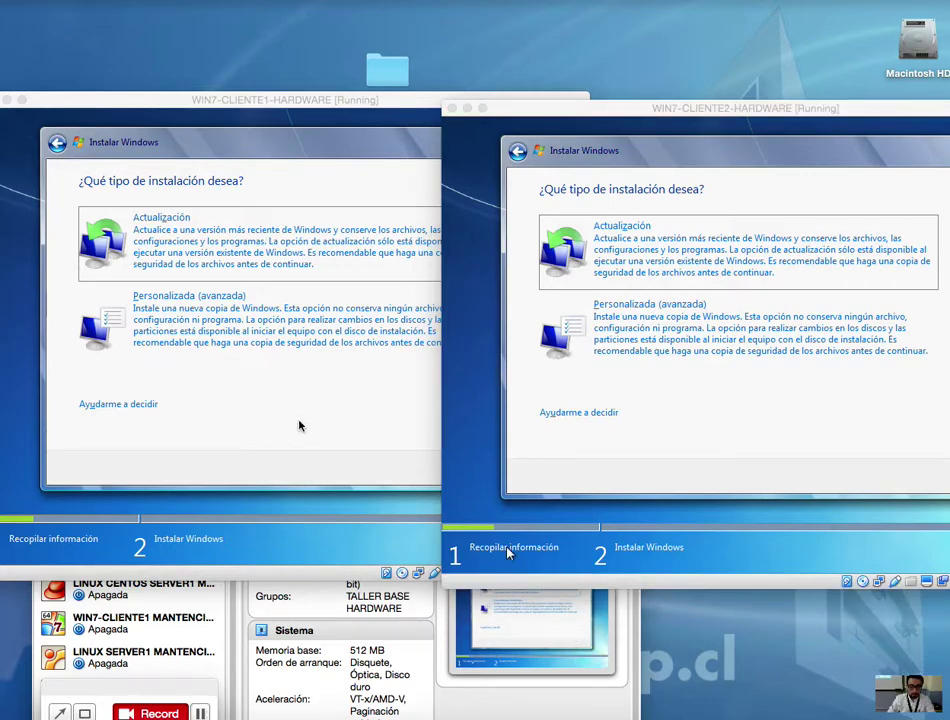
Step: Rearrange the CLIENTE1 and CLIENTE2 windows, moving cliente2 aside so both installers are visible
click(299, 427)
drag(731, 107, 701, 50)
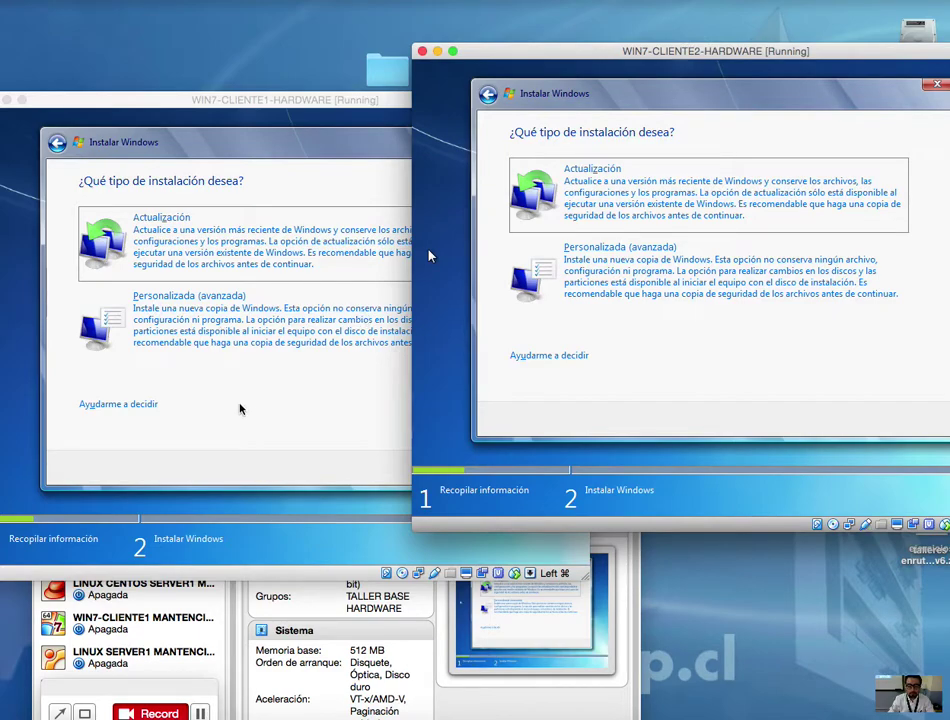
click(240, 339)
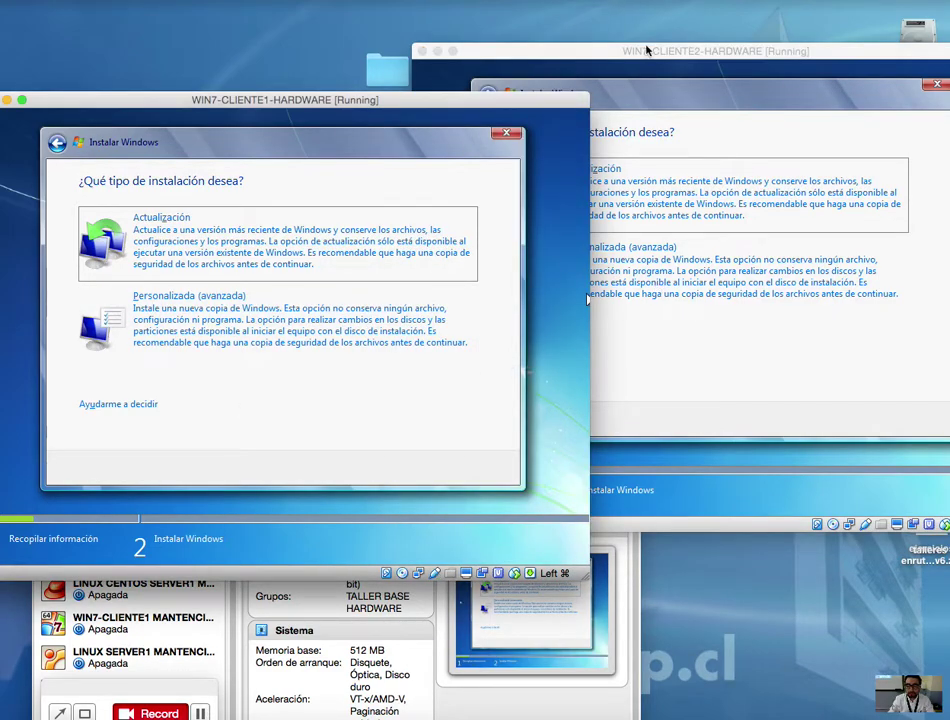
click(645, 46)
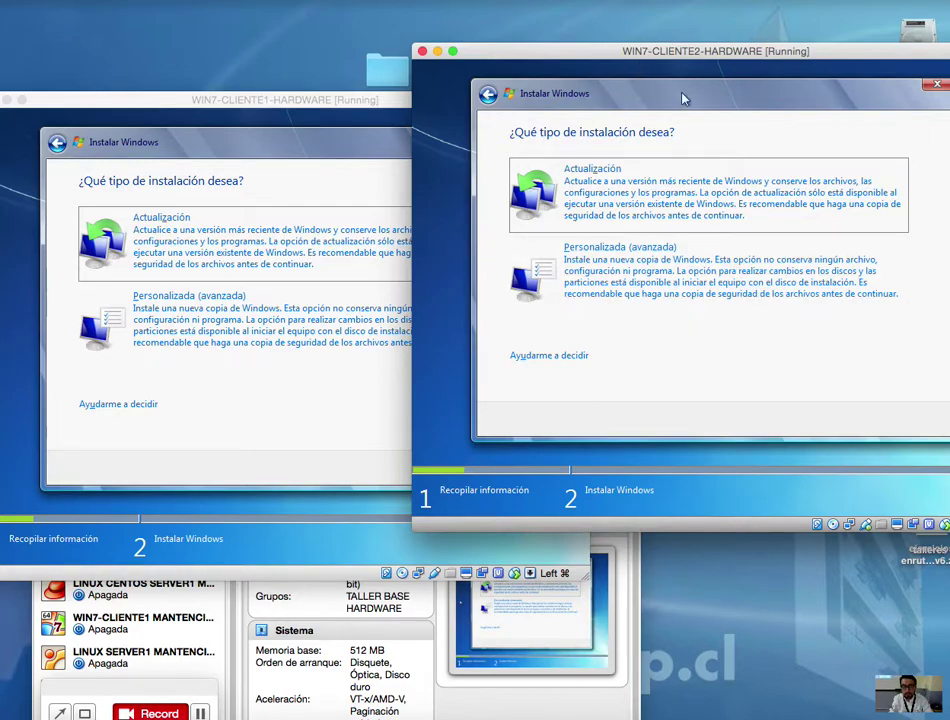
drag(595, 51, 443, 66)
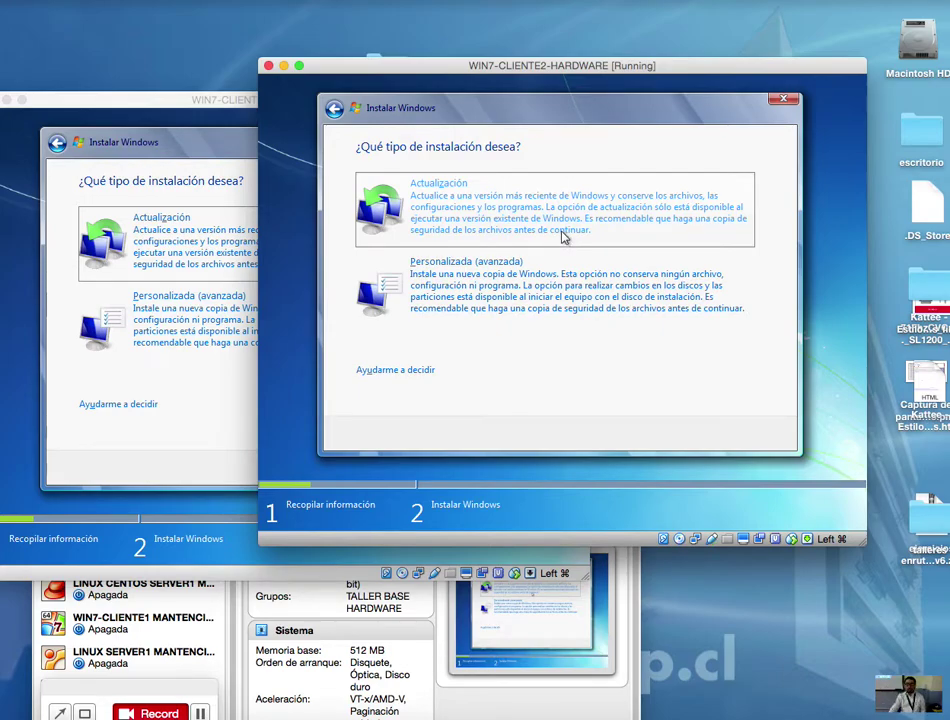
Step: Choose the Personalizada (avanzada) installation on both cliente2 and cliente1
click(481, 288)
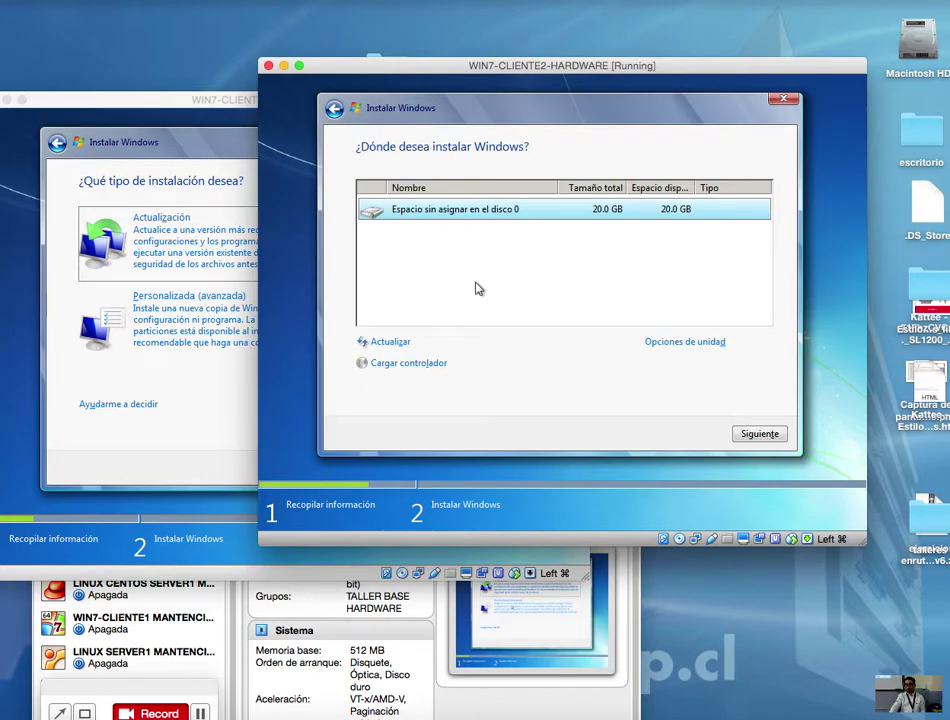
click(203, 326)
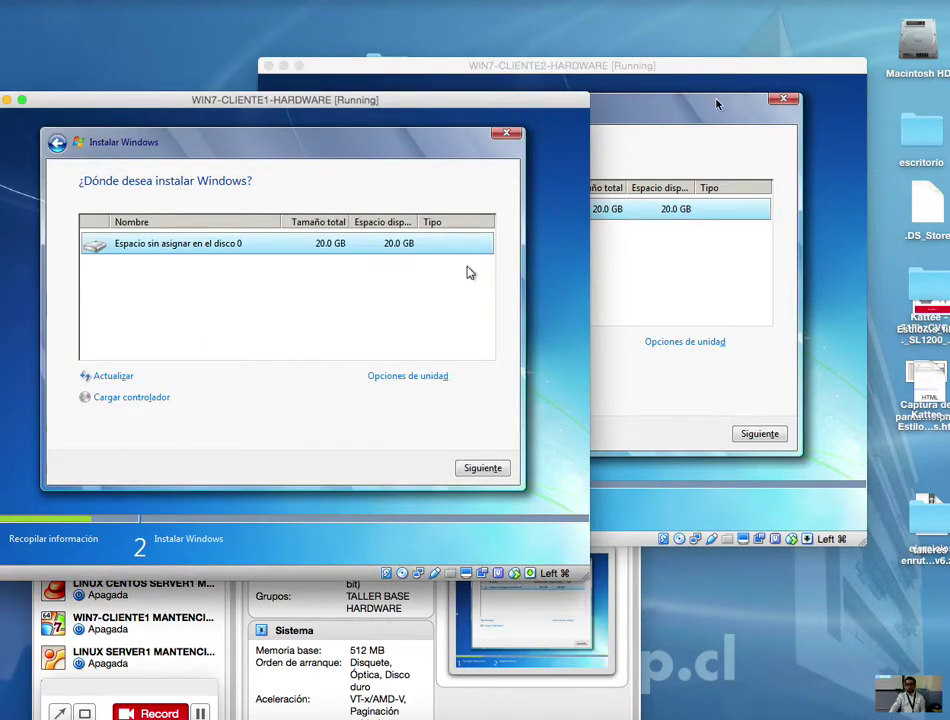
drag(689, 64, 786, 78)
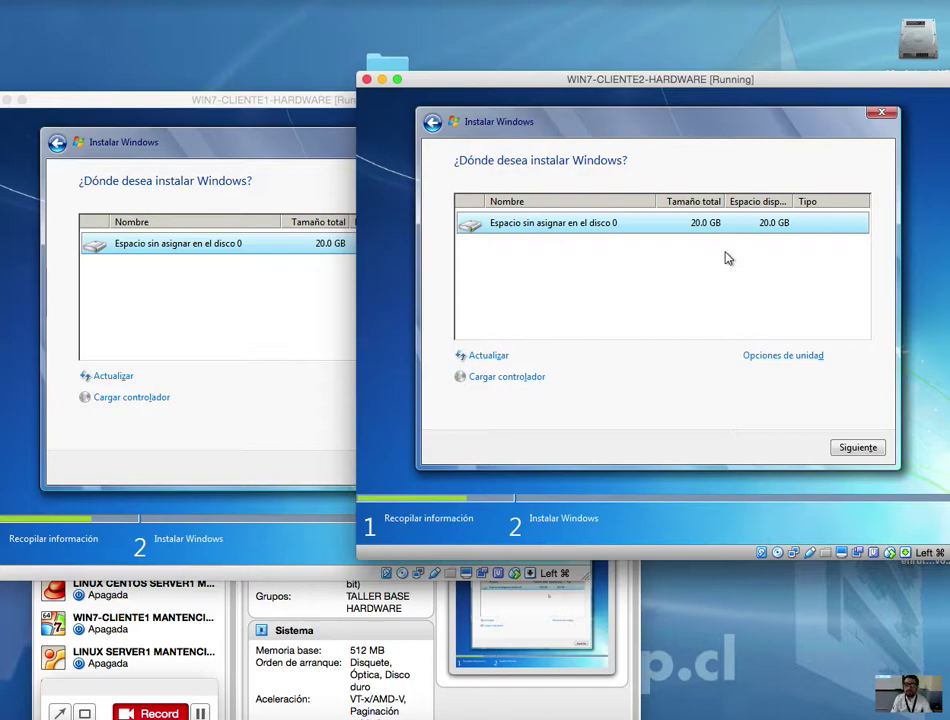
drag(535, 79, 647, 60)
Step: Show the Opciones de unidad for the disk on both cliente1 and cliente2
click(335, 428)
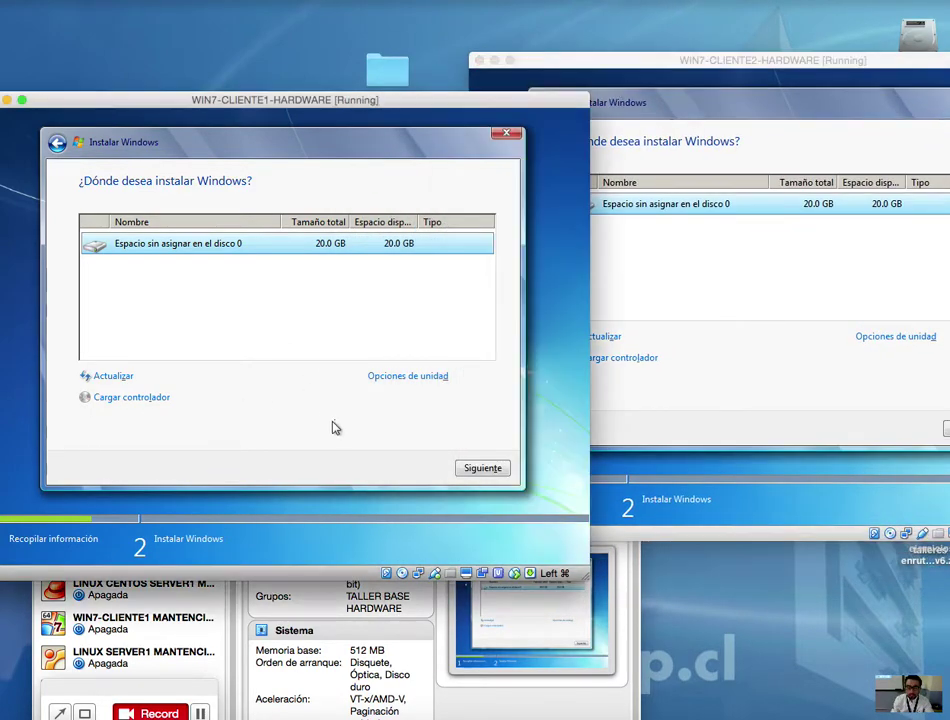
click(392, 377)
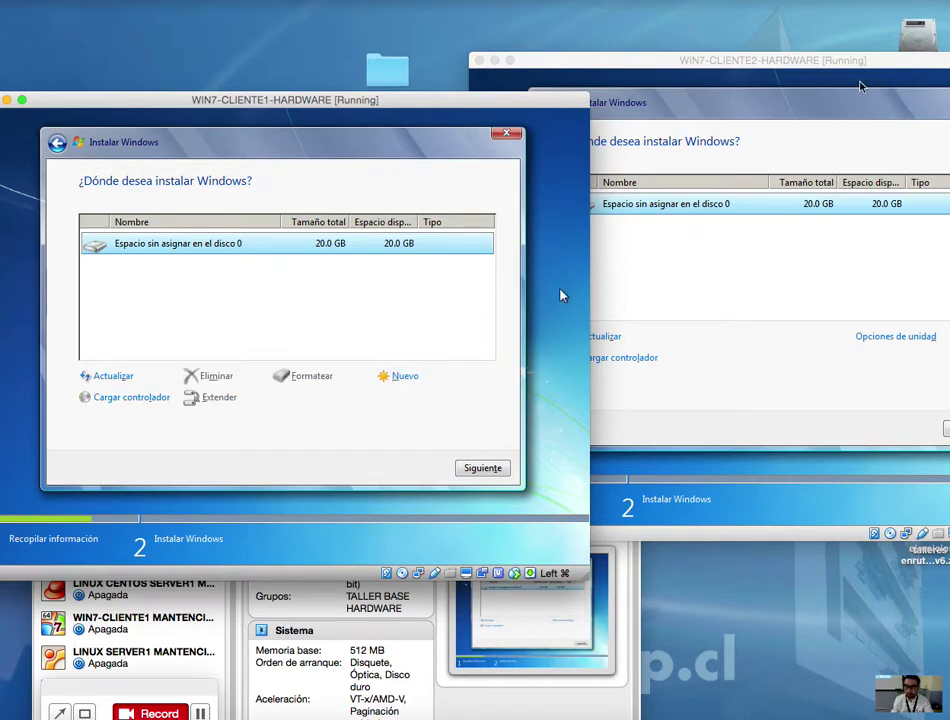
click(842, 59)
click(900, 336)
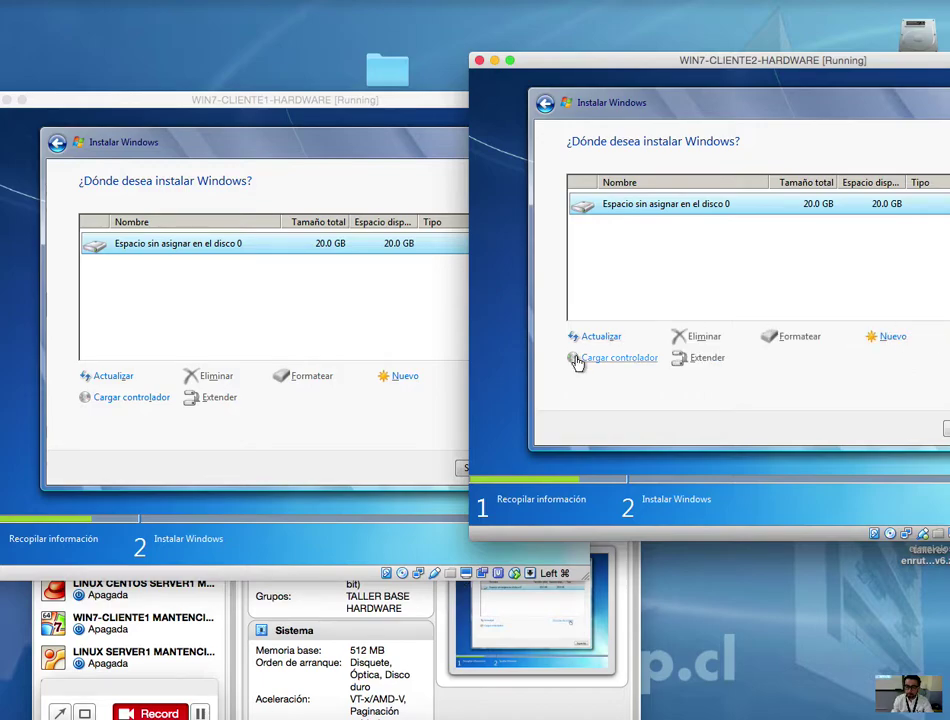
Step: Start a new partition on cliente1's disk with the 20480 MB size
click(390, 411)
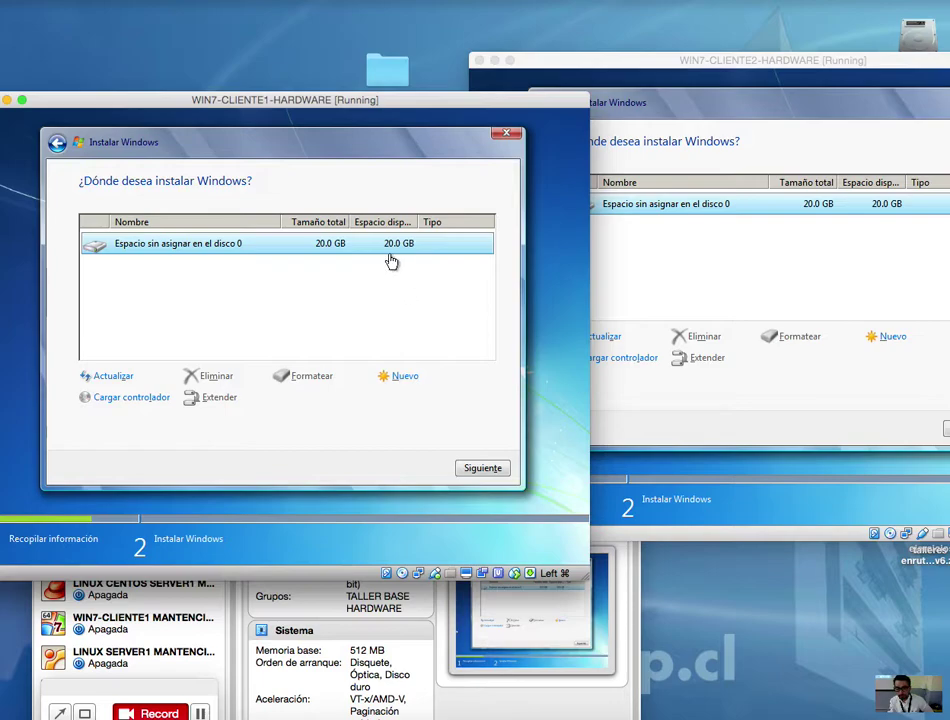
click(404, 378)
double_click(362, 396)
double_click(369, 394)
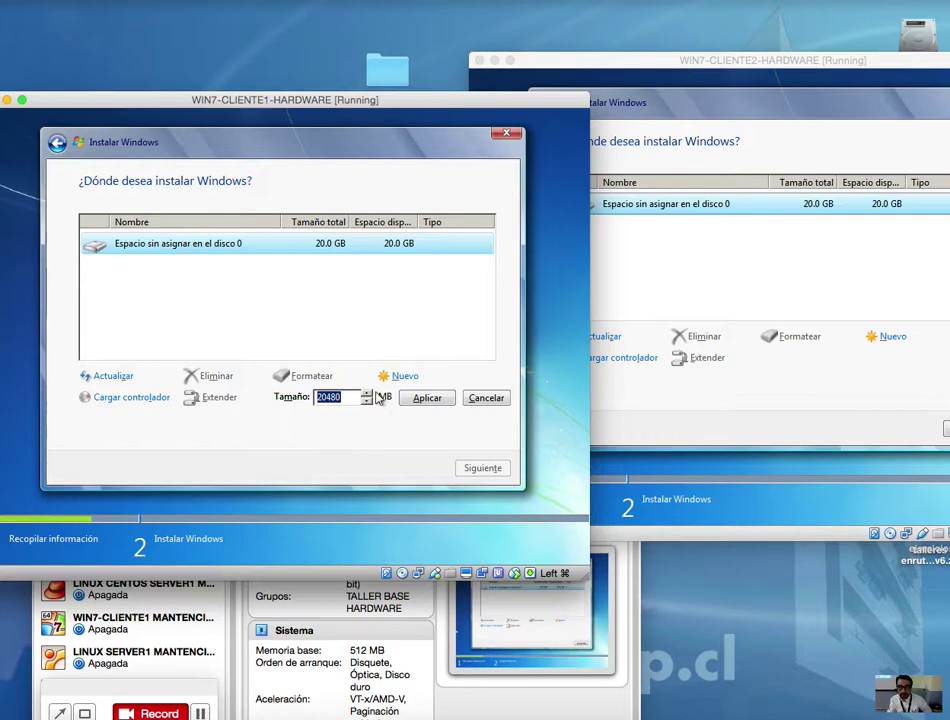
Step: Apply cliente1's 20480 MB partition and accept the extra 100 MB system-reserved partition
click(428, 403)
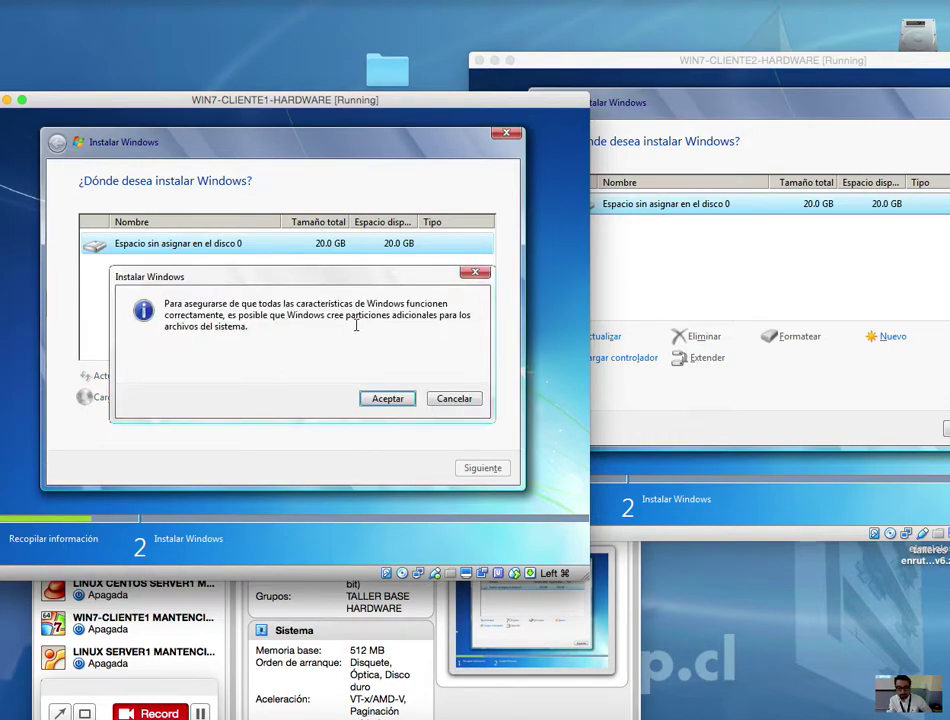
click(386, 399)
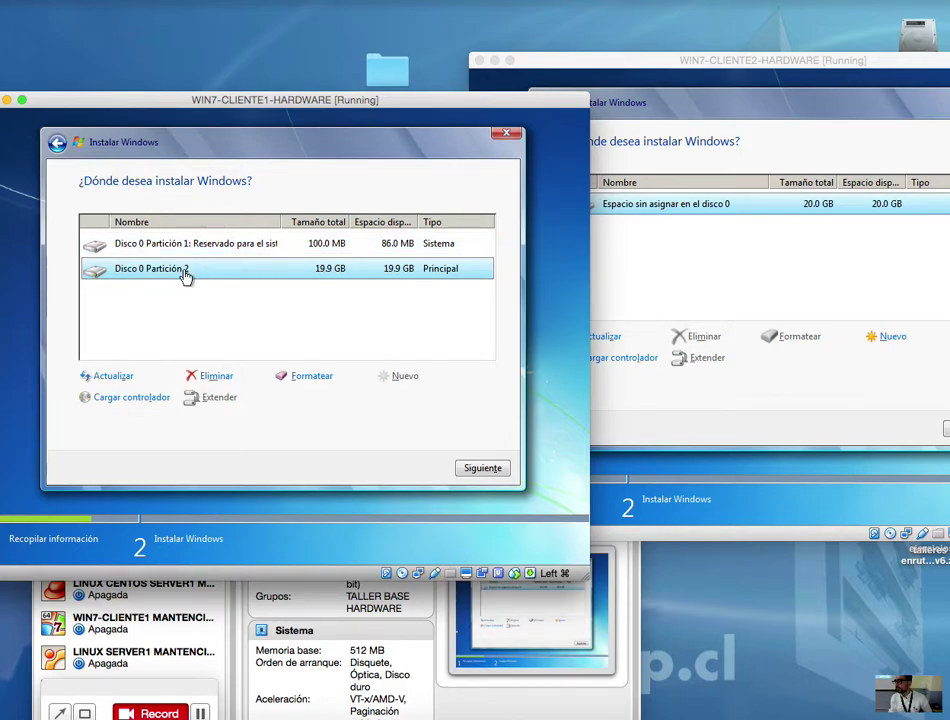
drag(505, 58, 349, 55)
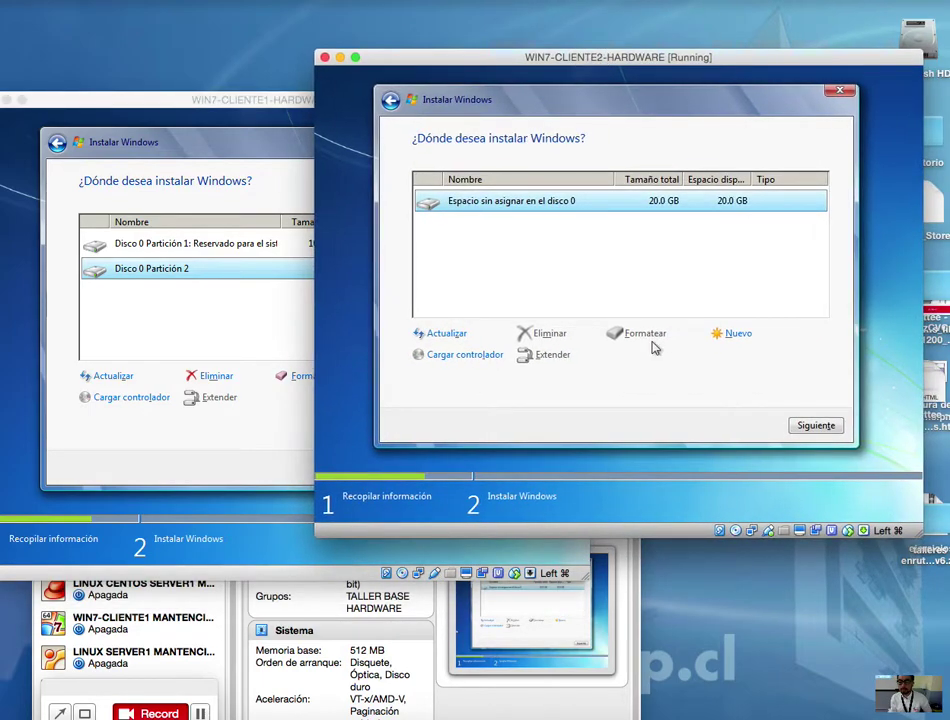
Step: Create a new 20480 MB partition on cliente2, accepting the additional system-reserved partition
click(738, 336)
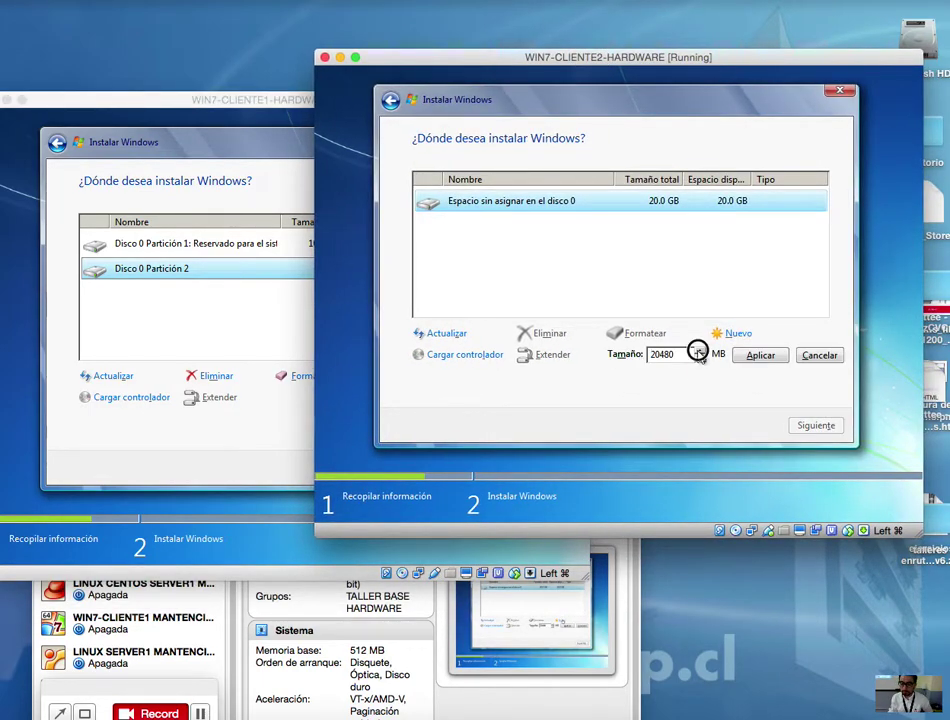
click(765, 357)
click(728, 356)
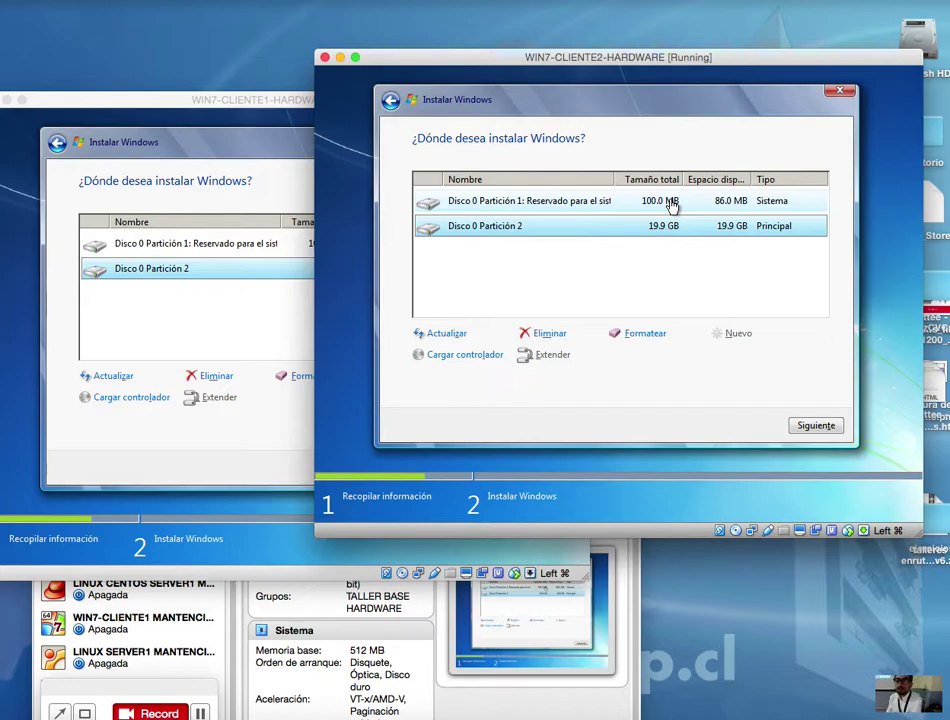
drag(668, 57, 743, 50)
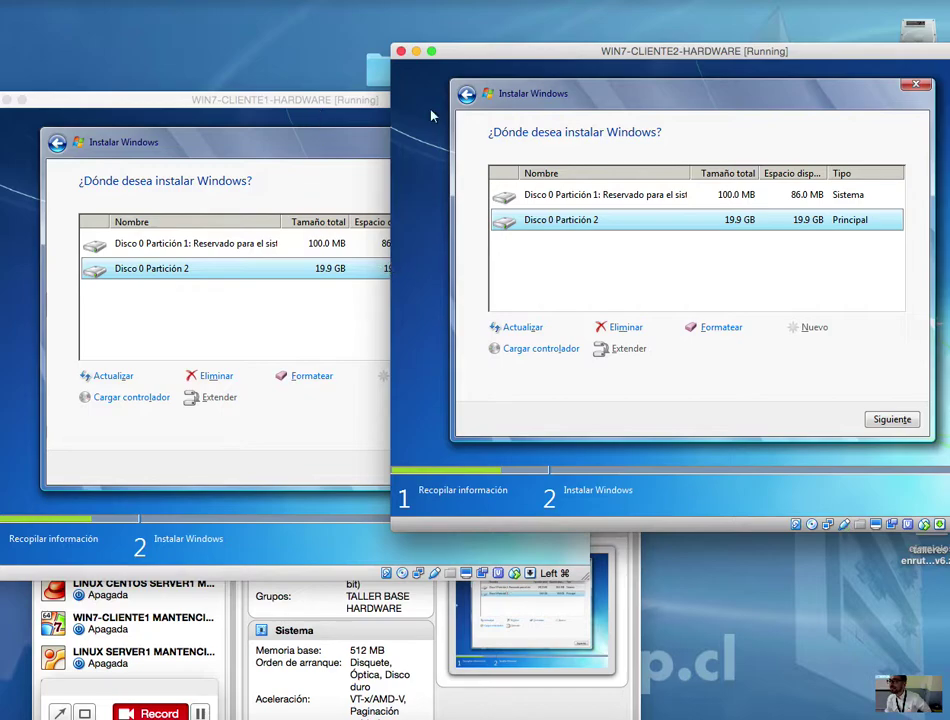
drag(640, 54, 747, 43)
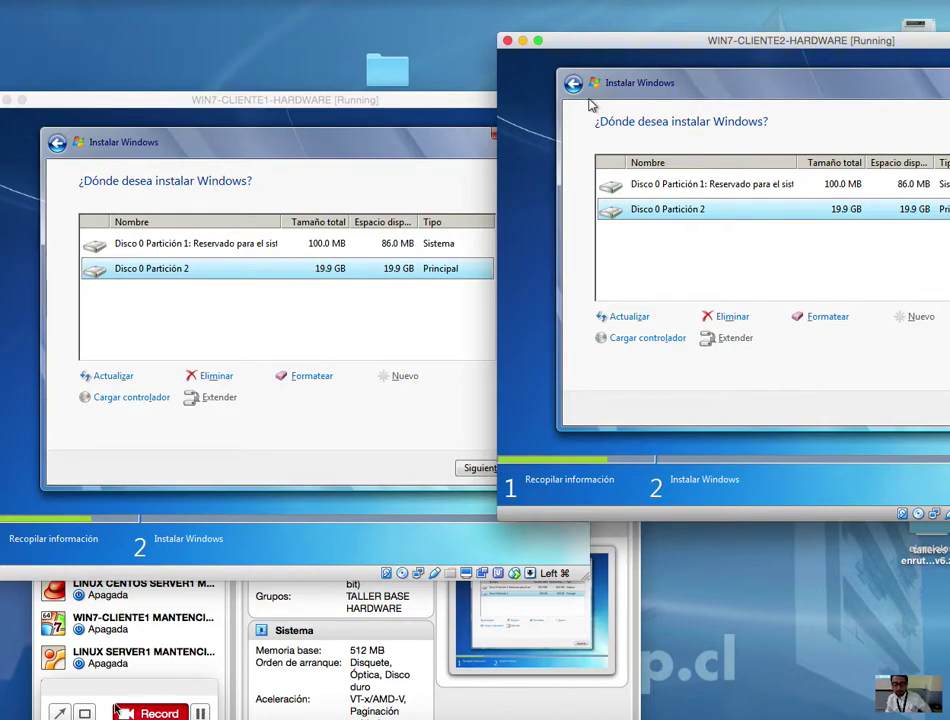
Step: Draw annotation arrows pointing at the 19.9 GB partition and the 100.0 MB system partition
click(59, 713)
mouse_move(250, 508)
mouse_down()
mouse_move(329, 360)
mouse_move(330, 268)
mouse_up()
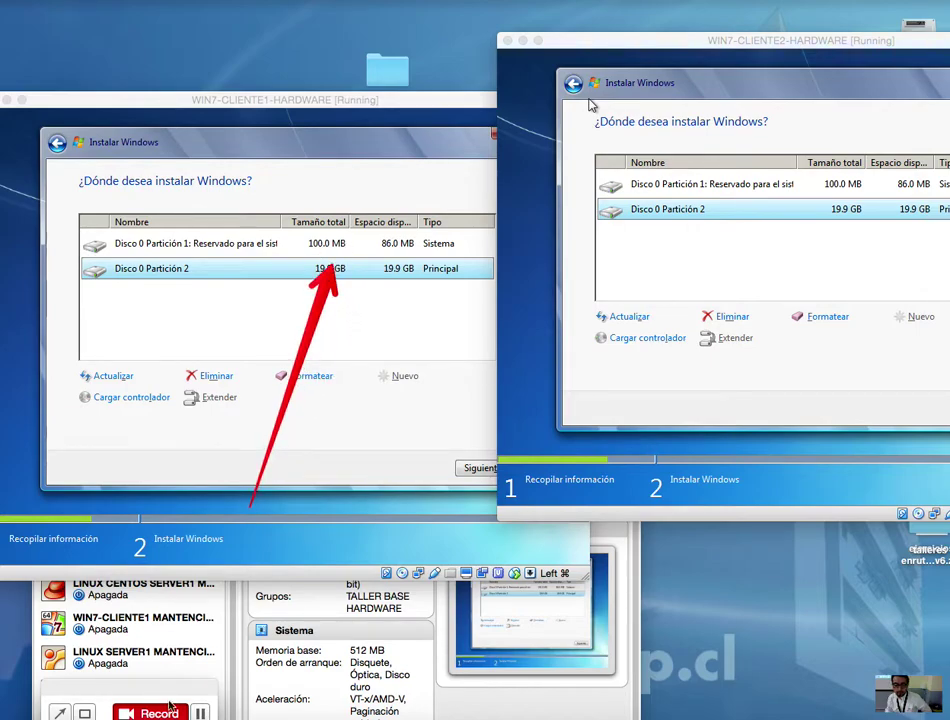
click(60, 712)
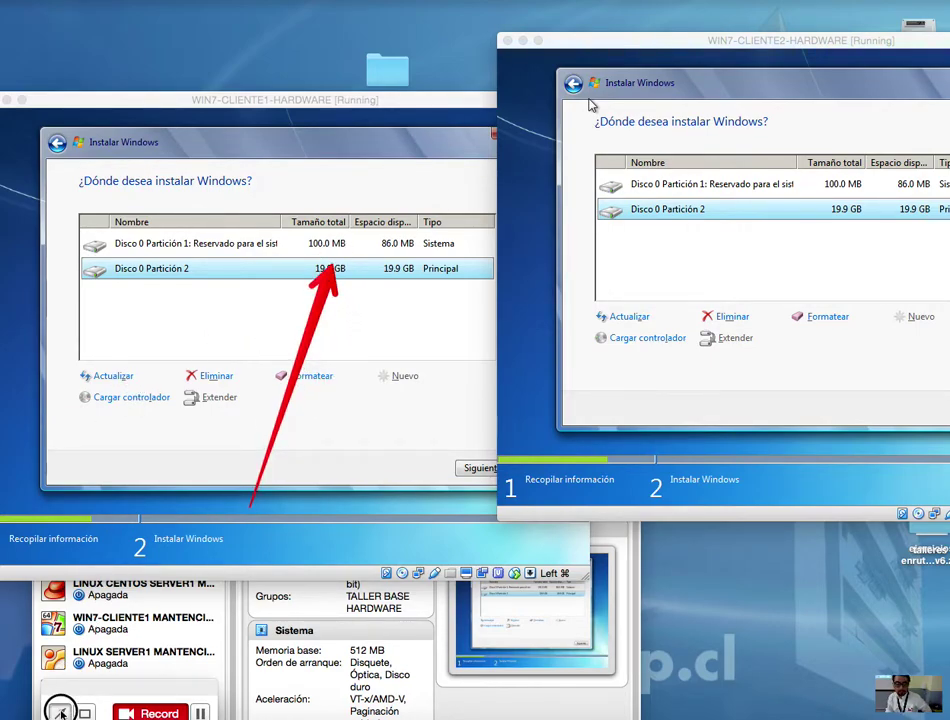
drag(110, 524, 313, 257)
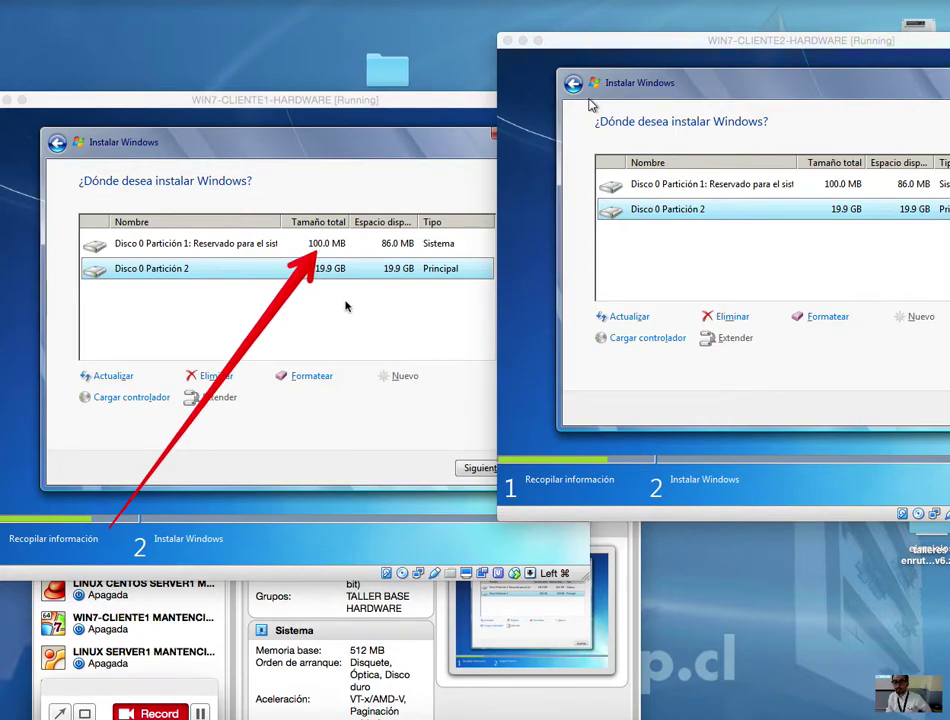
Step: Select Disco 0 Partición 2 on cliente1 and begin installing Windows 7 there
drag(365, 100, 377, 80)
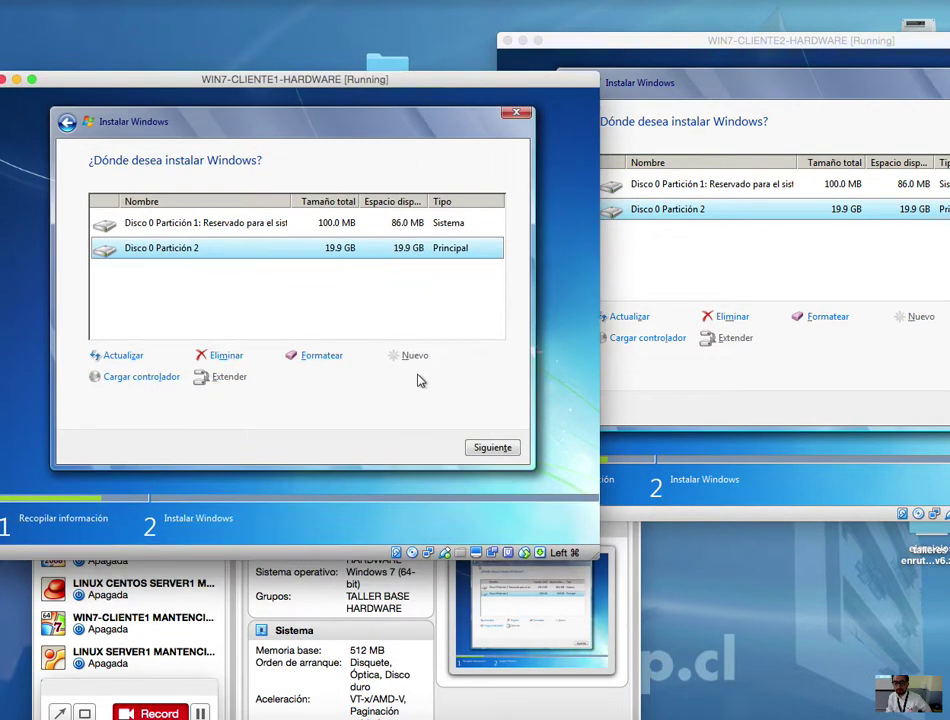
click(649, 217)
click(334, 247)
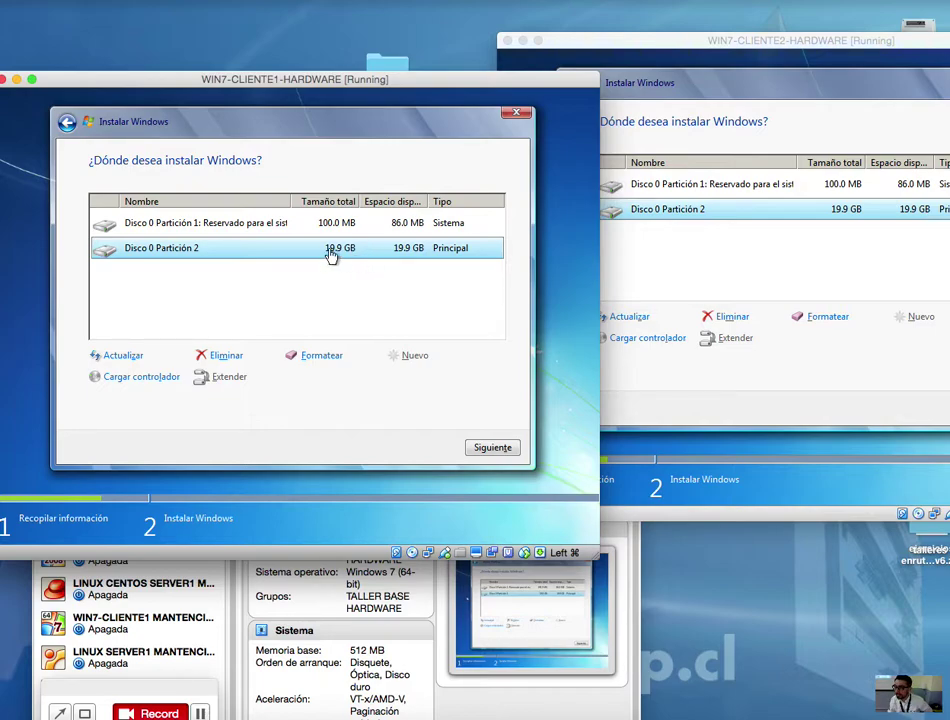
click(492, 448)
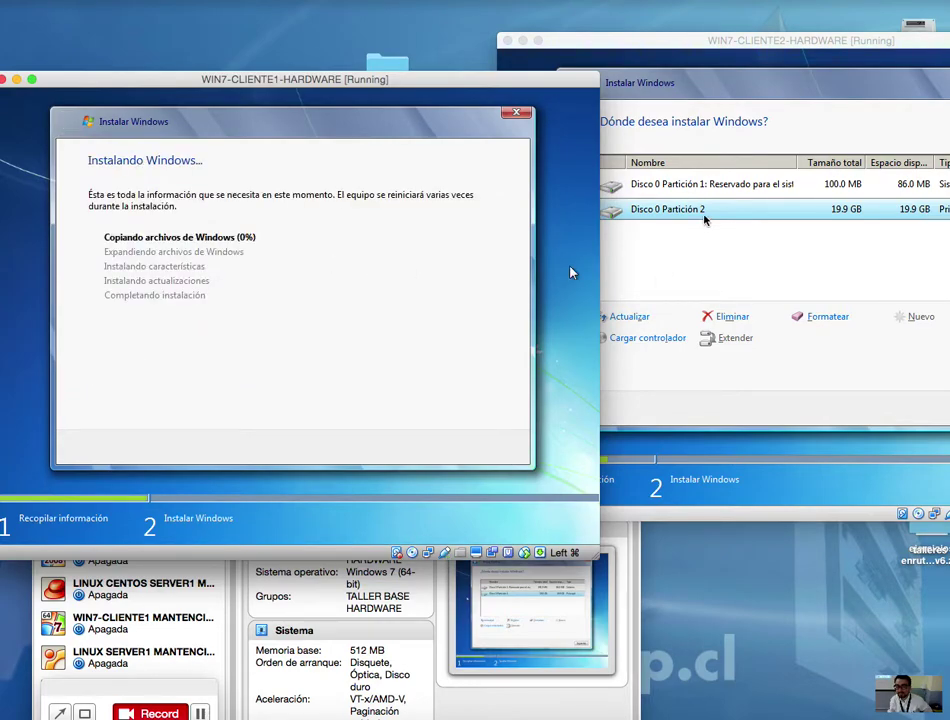
Step: Launch the Windows 7 install onto cliente2's Partición 2, then move its window back right
click(704, 218)
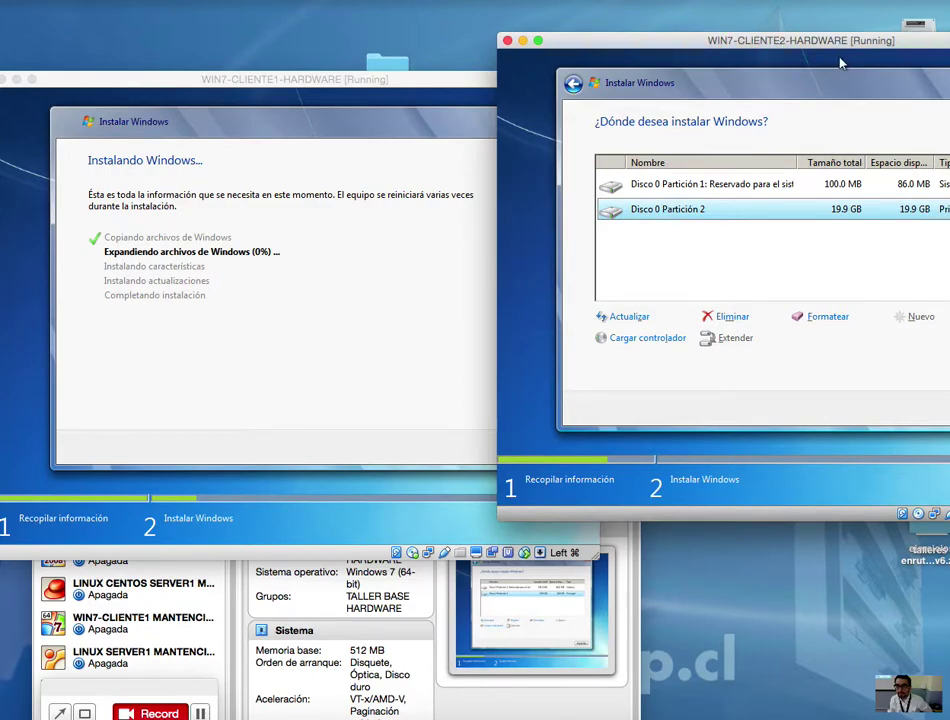
drag(842, 44, 520, 42)
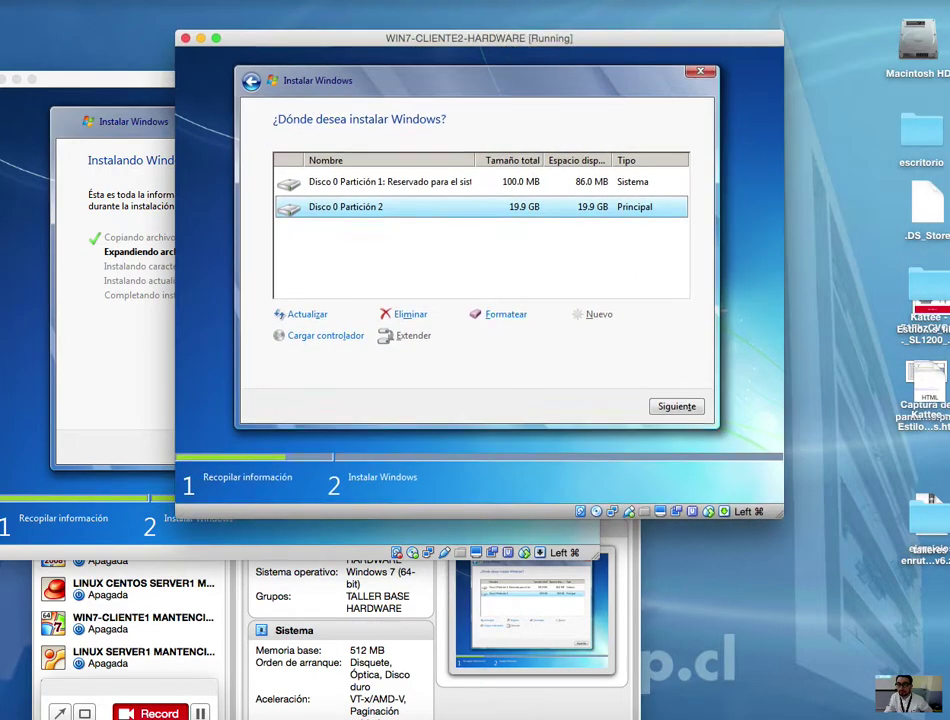
click(676, 405)
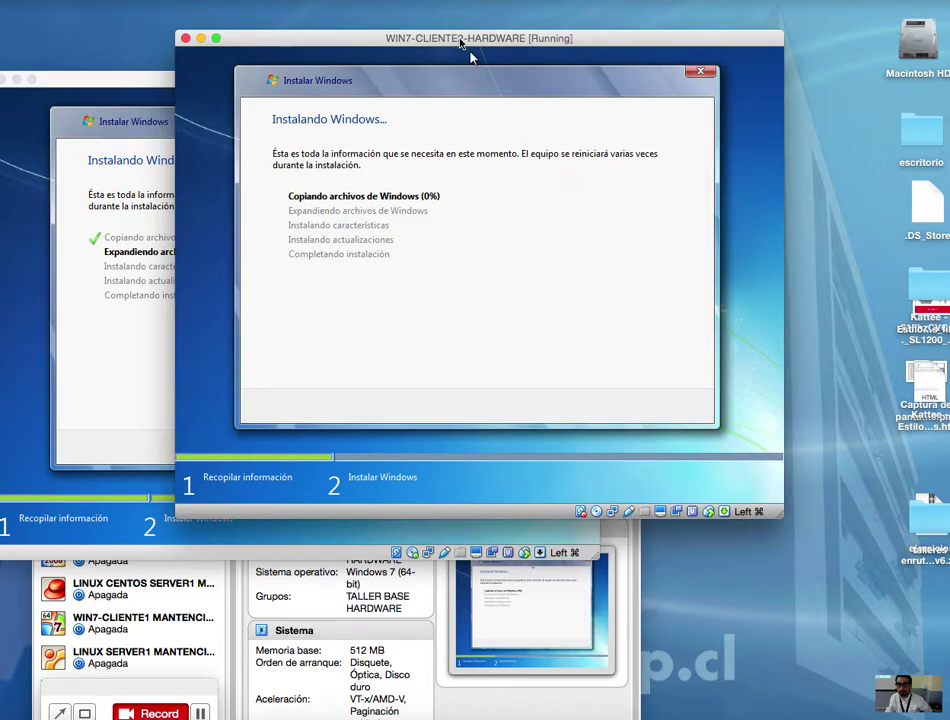
drag(461, 40, 730, 40)
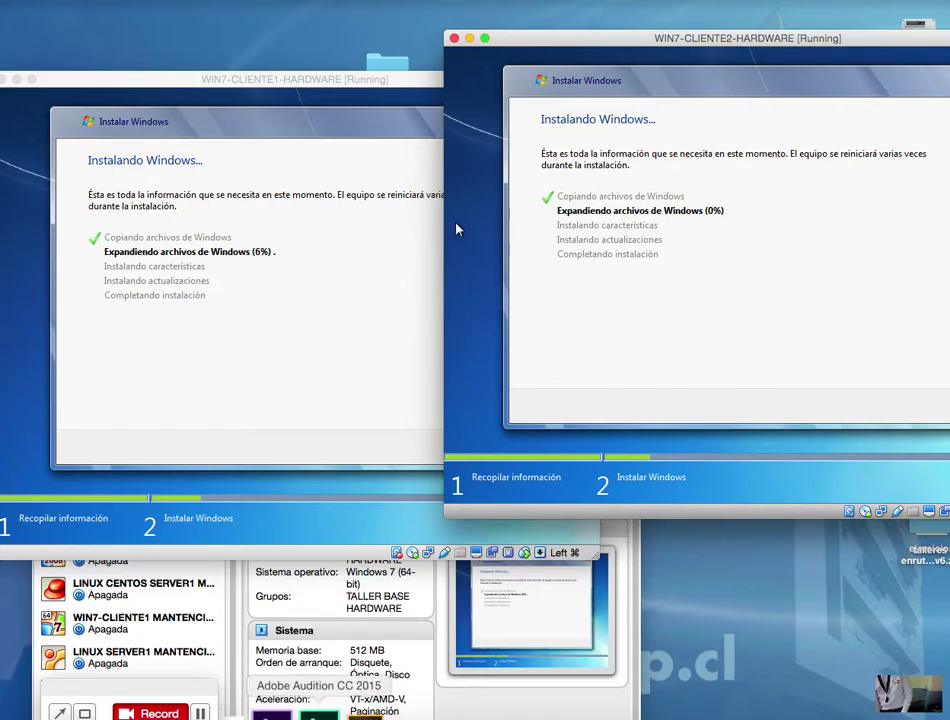
click(208, 708)
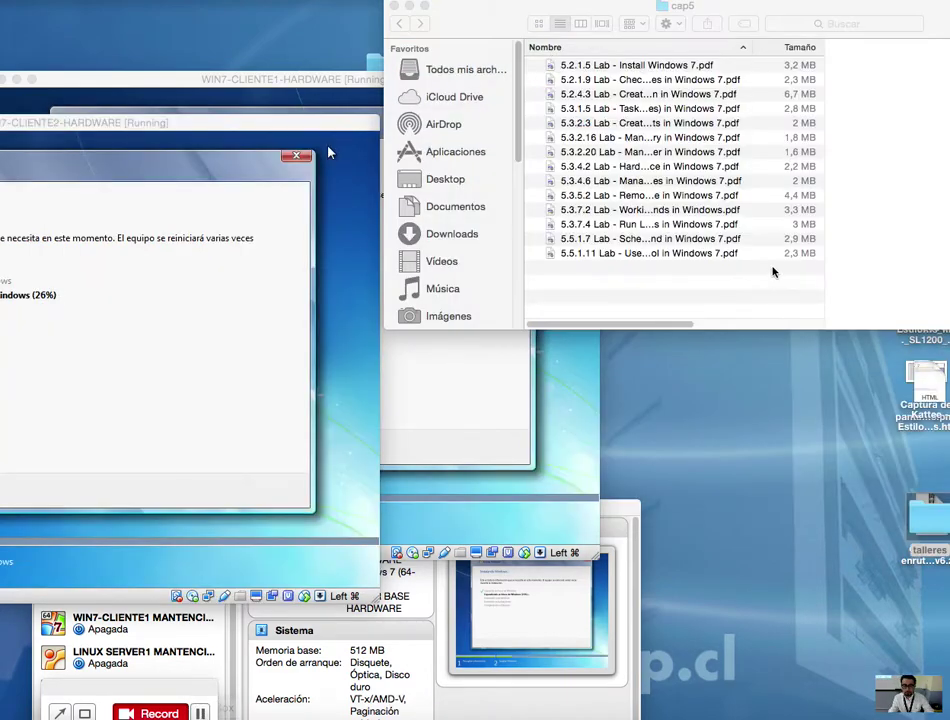
Step: Open 5.2.1.5 Lab - Install Windows 7.pdf and scroll from Paso 6 through Paso 17
click(753, 297)
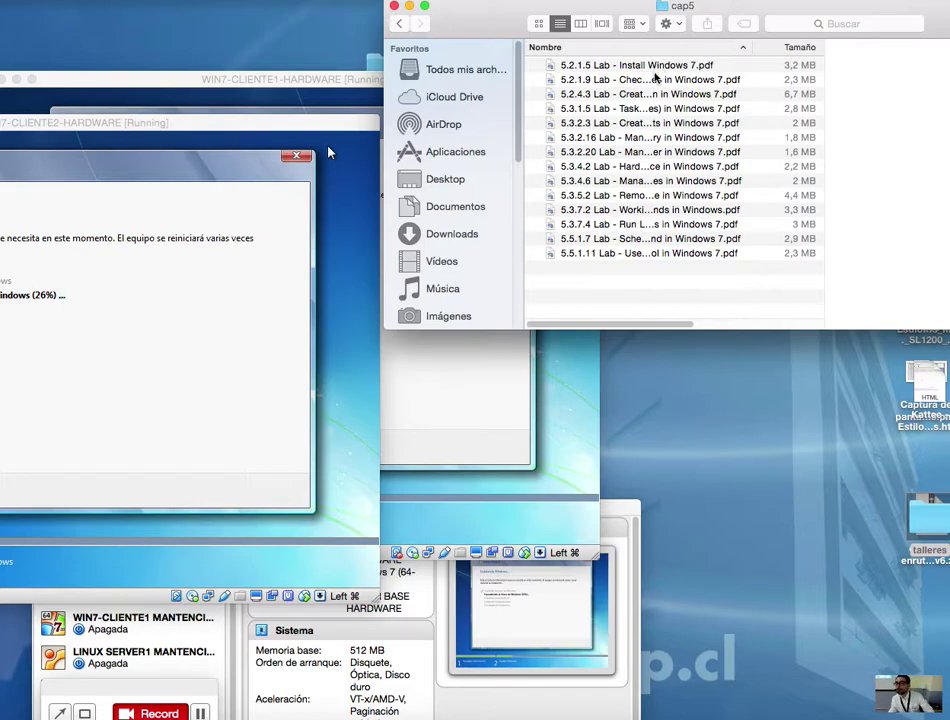
double_click(646, 66)
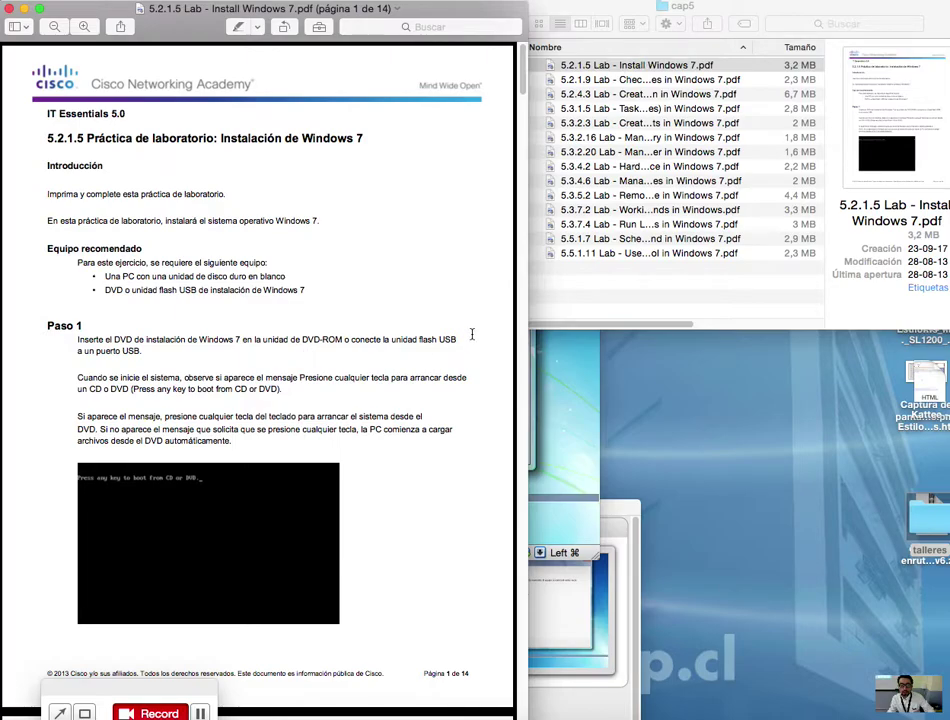
drag(355, 5, 533, 14)
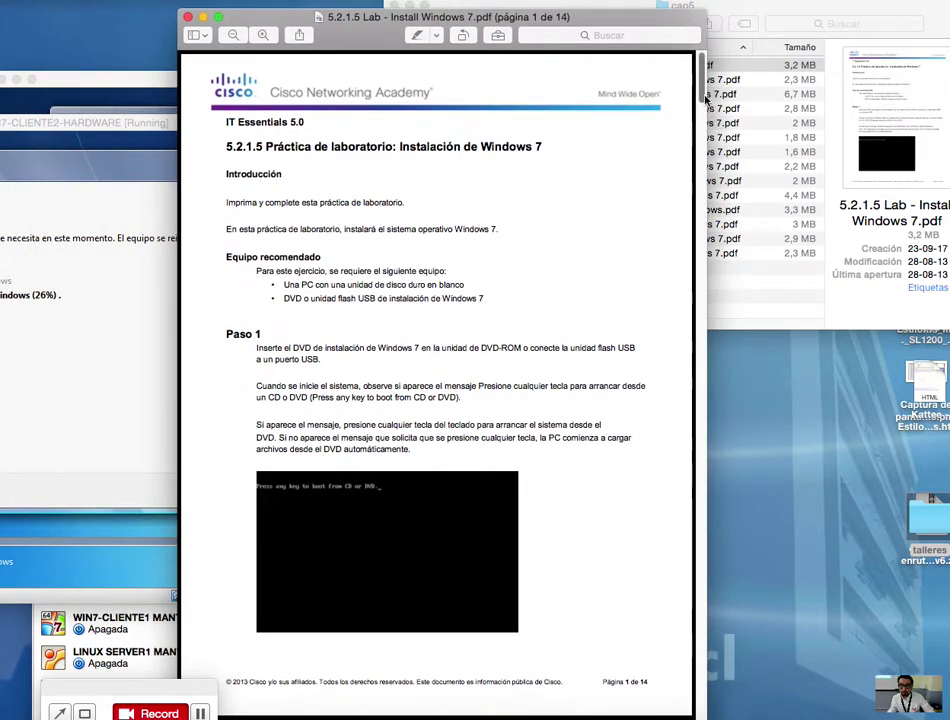
scroll(705, 97, down, 3)
drag(705, 97, 712, 285)
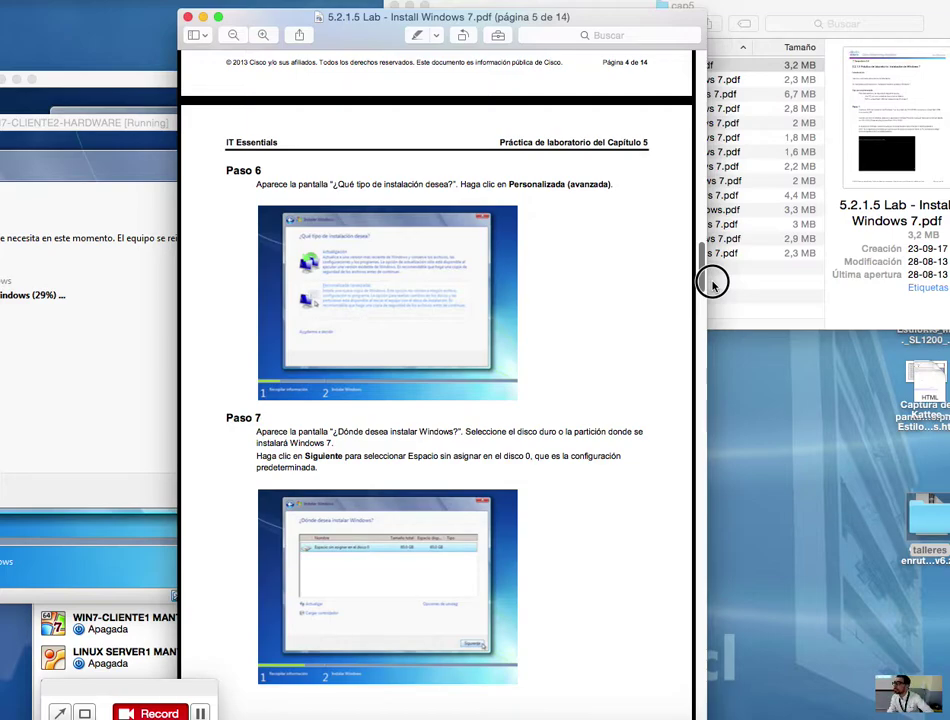
drag(712, 284, 702, 497)
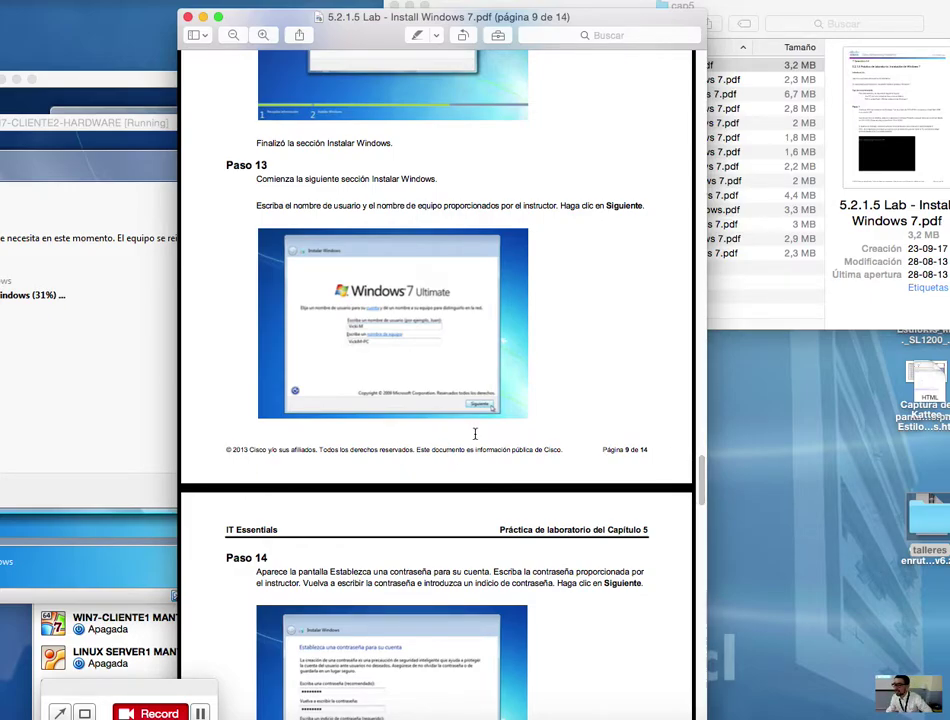
drag(702, 495, 679, 669)
Step: Close the Install Windows 7 guide and sort the cap5 lab files by size, largest first
key(super+w)
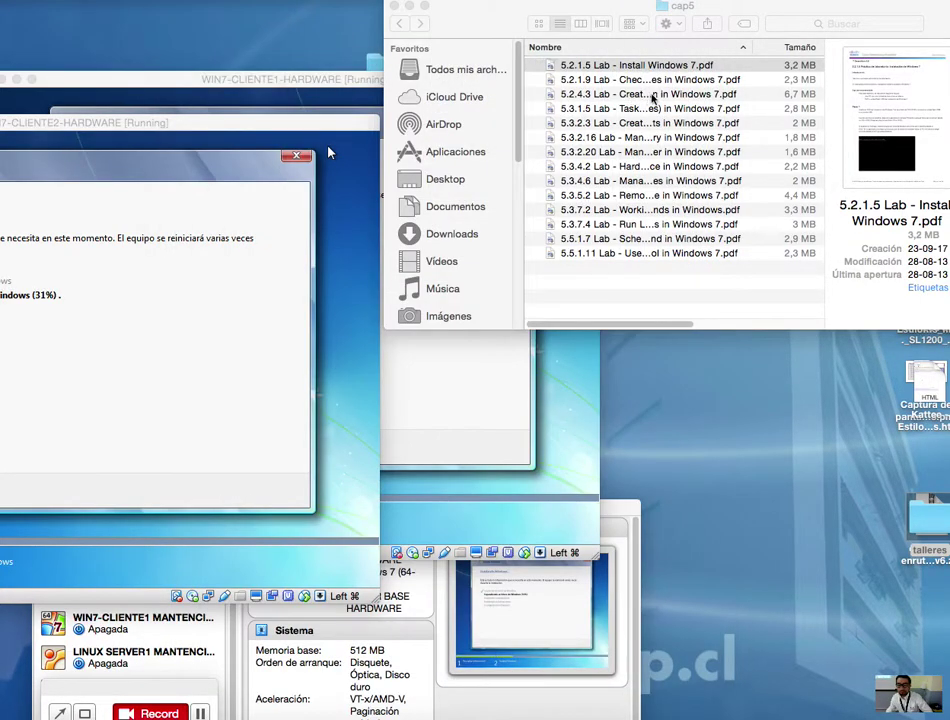
click(607, 74)
click(756, 50)
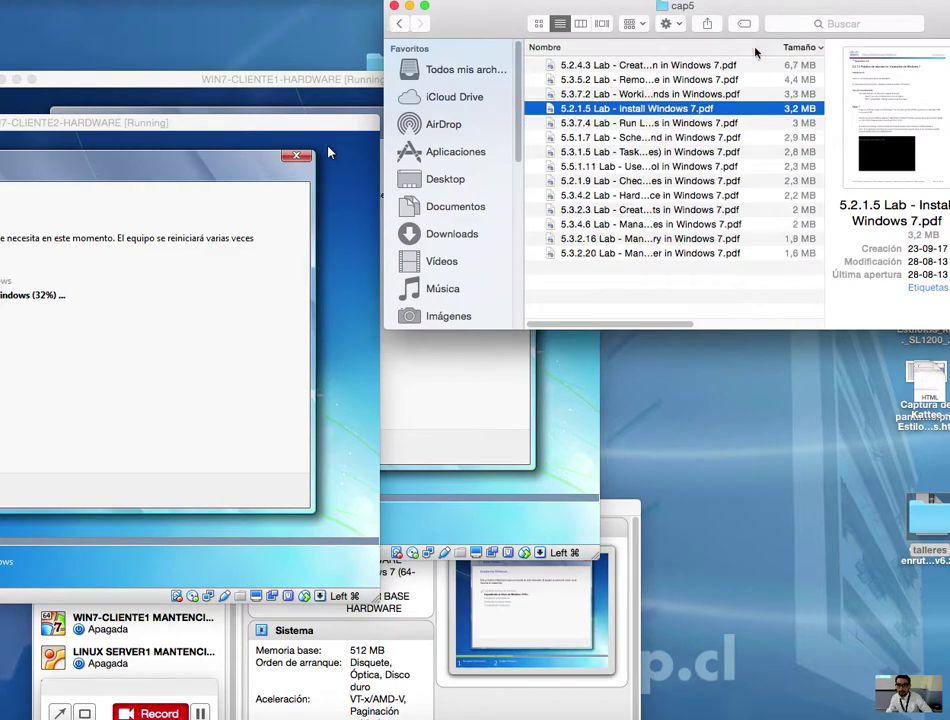
click(650, 93)
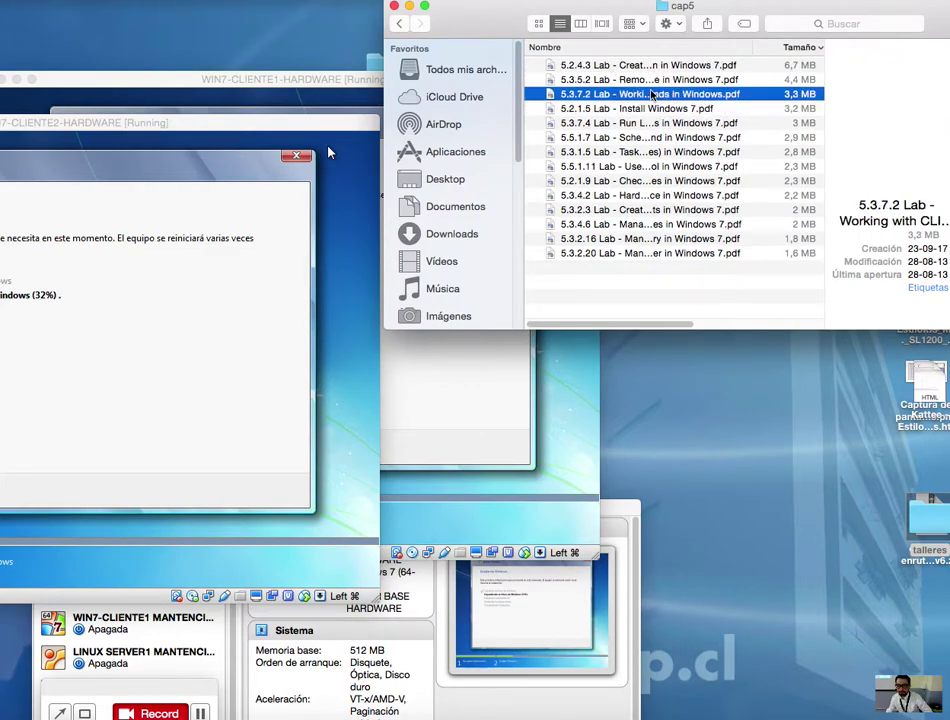
key(Up)
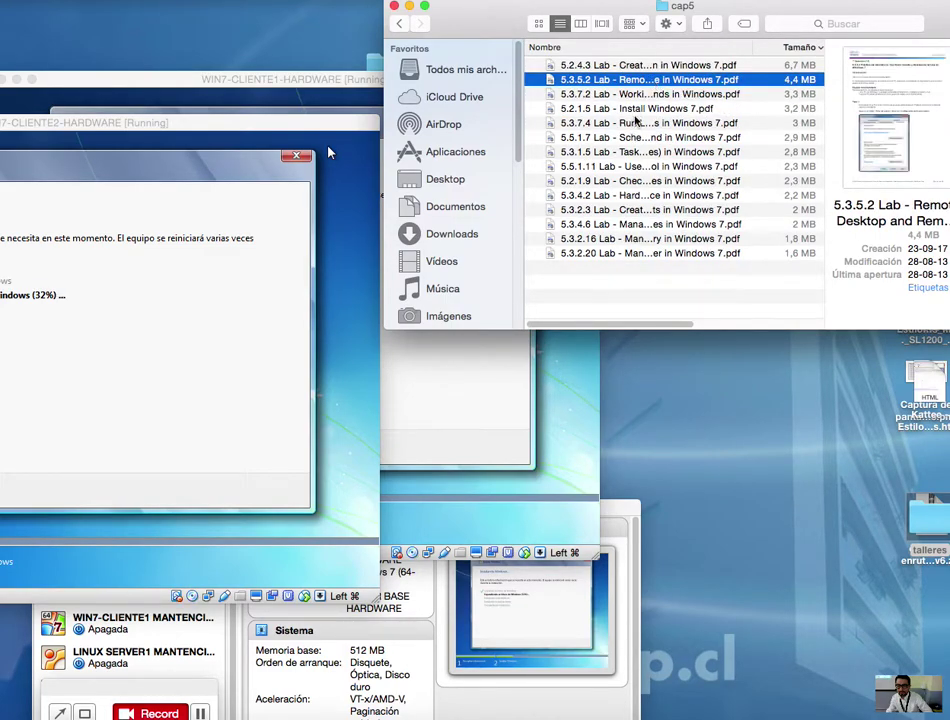
click(637, 121)
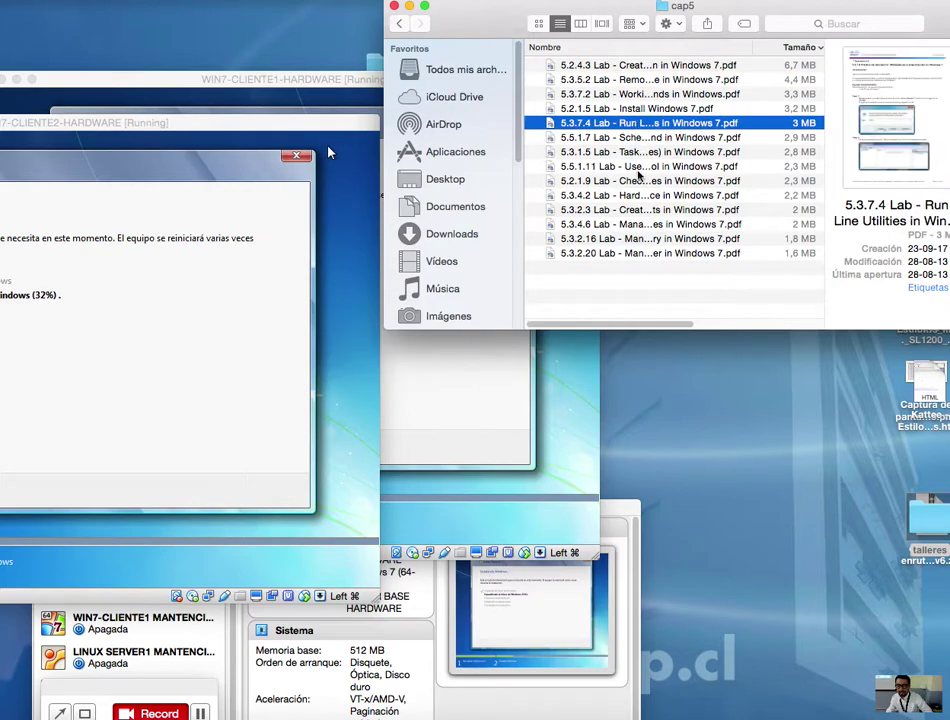
Step: Widen the Nombre column and open 5.2.4.3 Lab - Create a Partition in Windows 7.pdf
drag(779, 47, 879, 38)
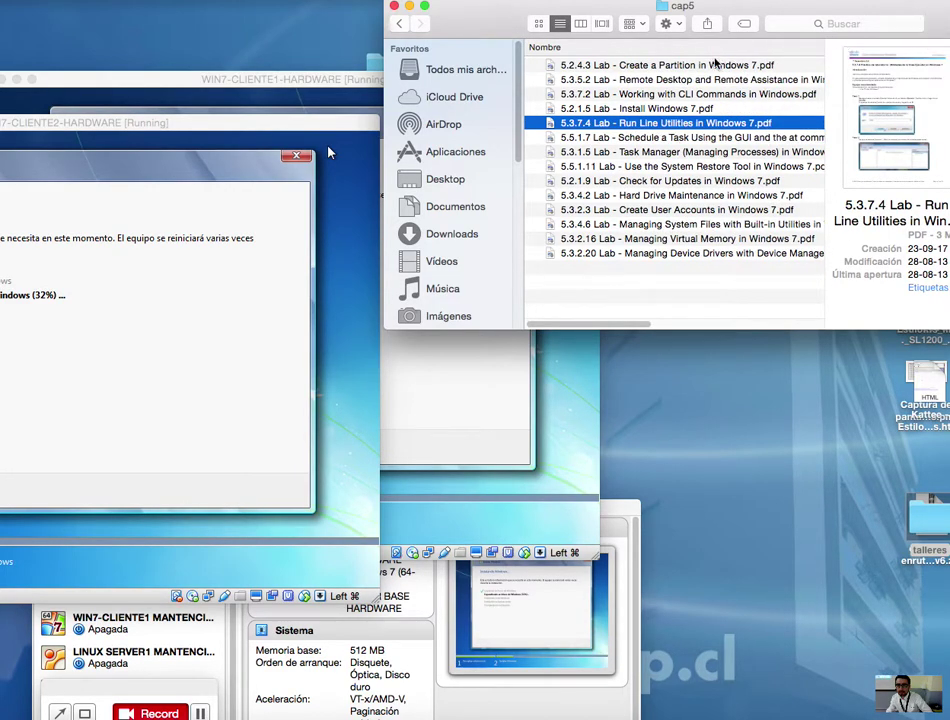
double_click(686, 66)
drag(128, 12, 360, 9)
drag(757, 70, 747, 270)
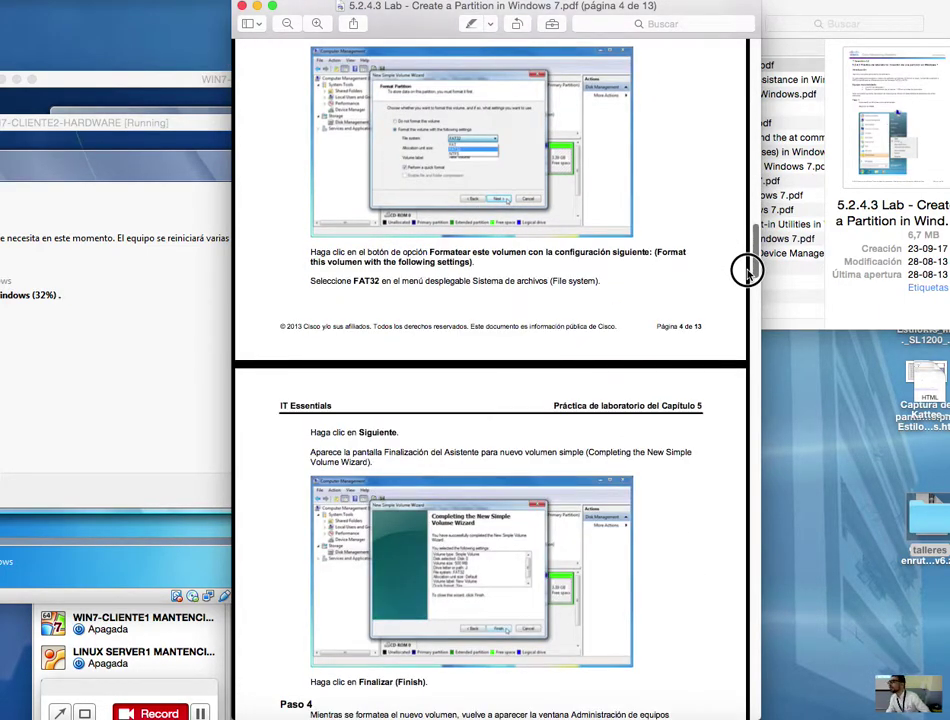
Step: Scroll the Create a Partition guide down to page 8, then close the window
drag(747, 270, 755, 446)
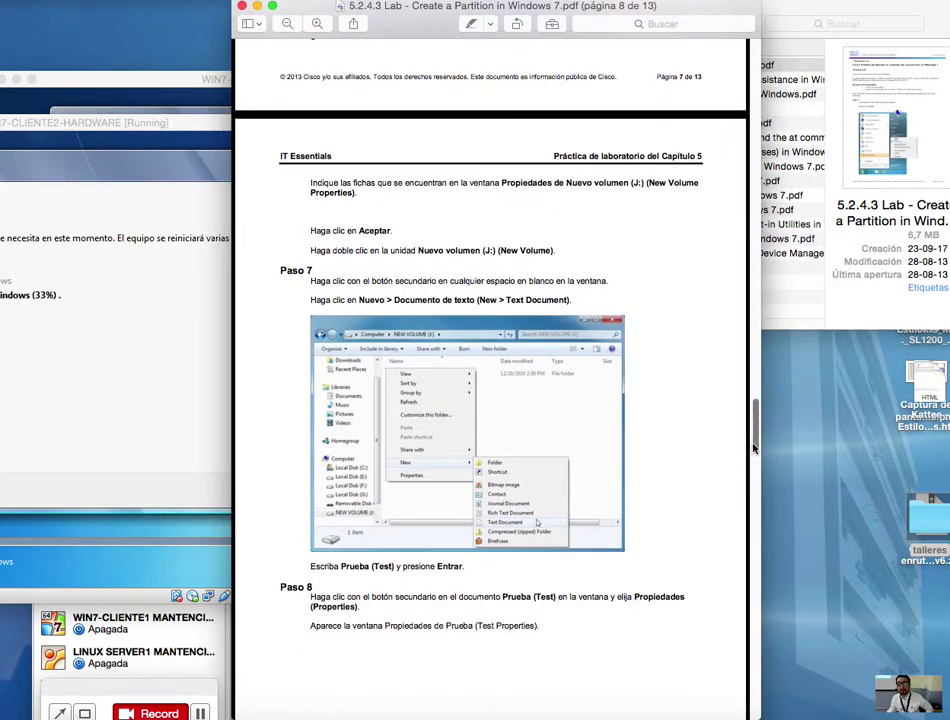
click(241, 7)
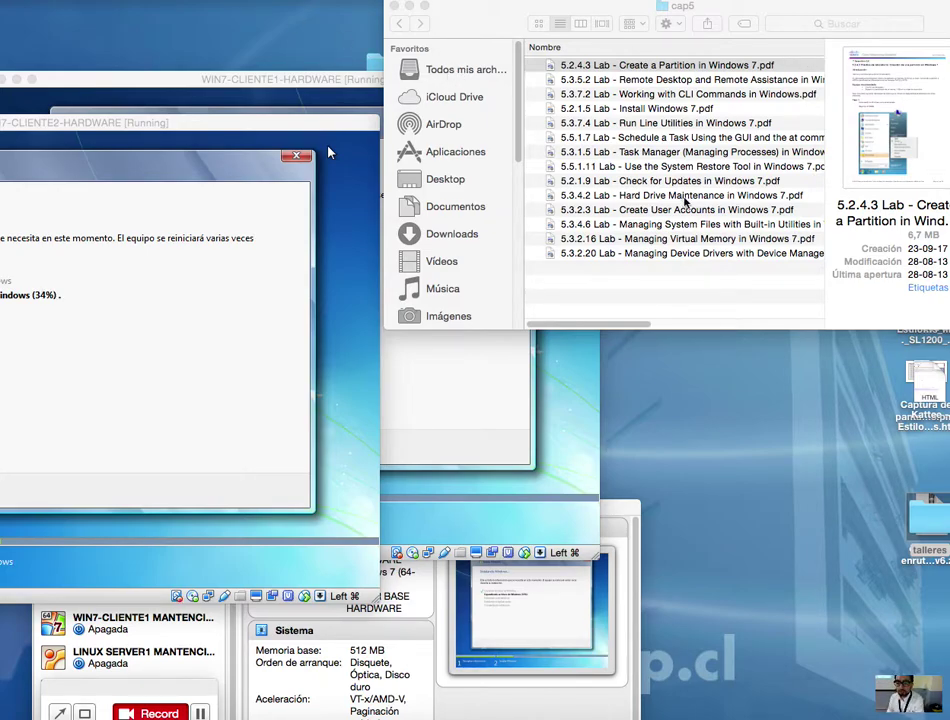
click(679, 192)
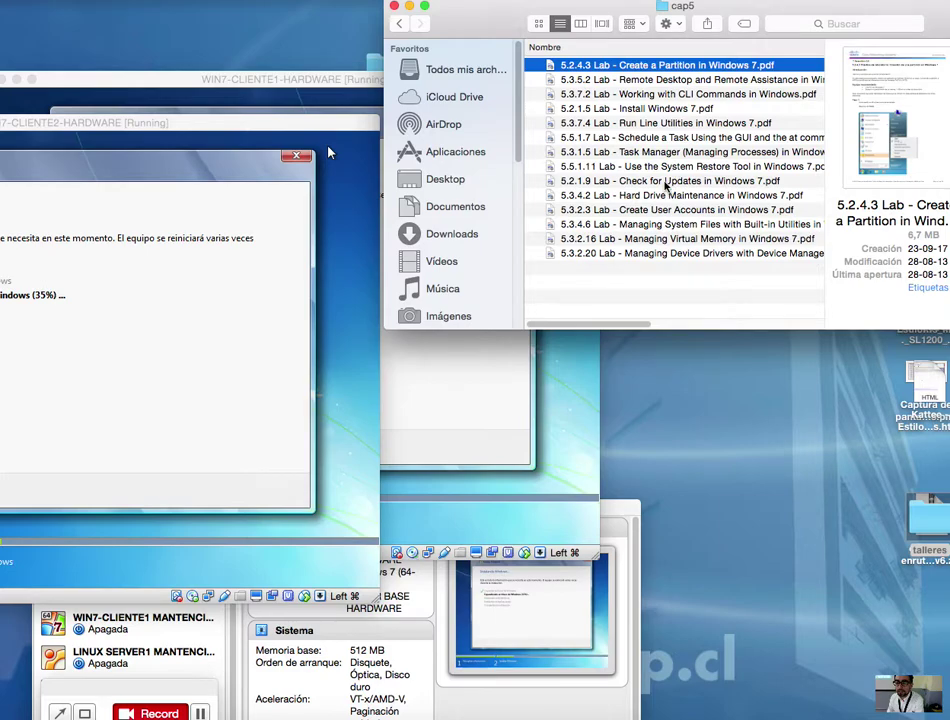
double_click(675, 240)
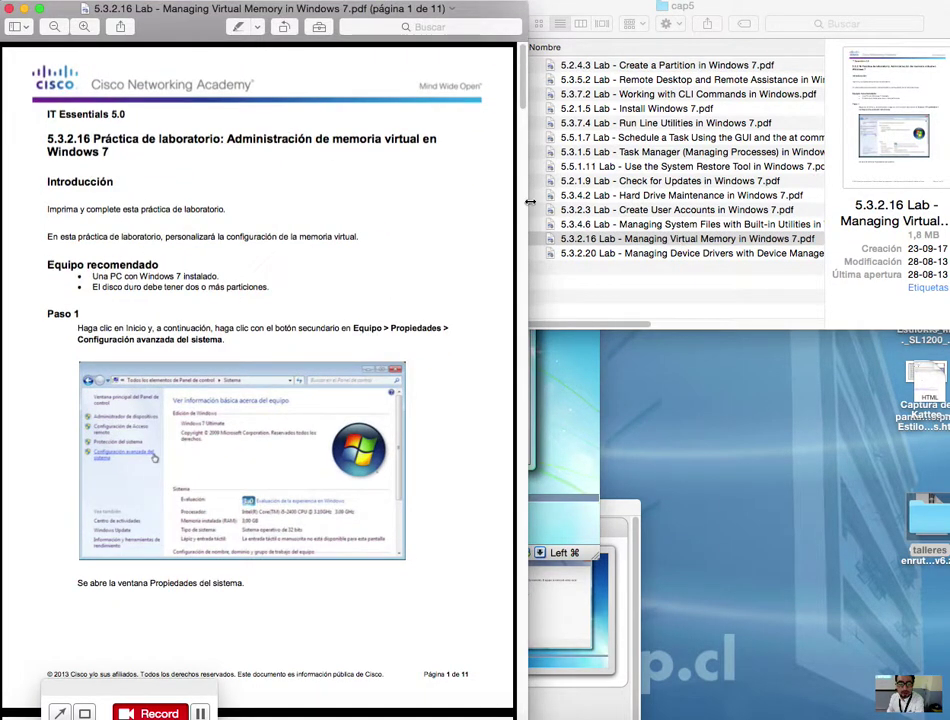
mouse_move(521, 95)
mouse_down()
mouse_move(524, 312)
mouse_move(526, 80)
mouse_up()
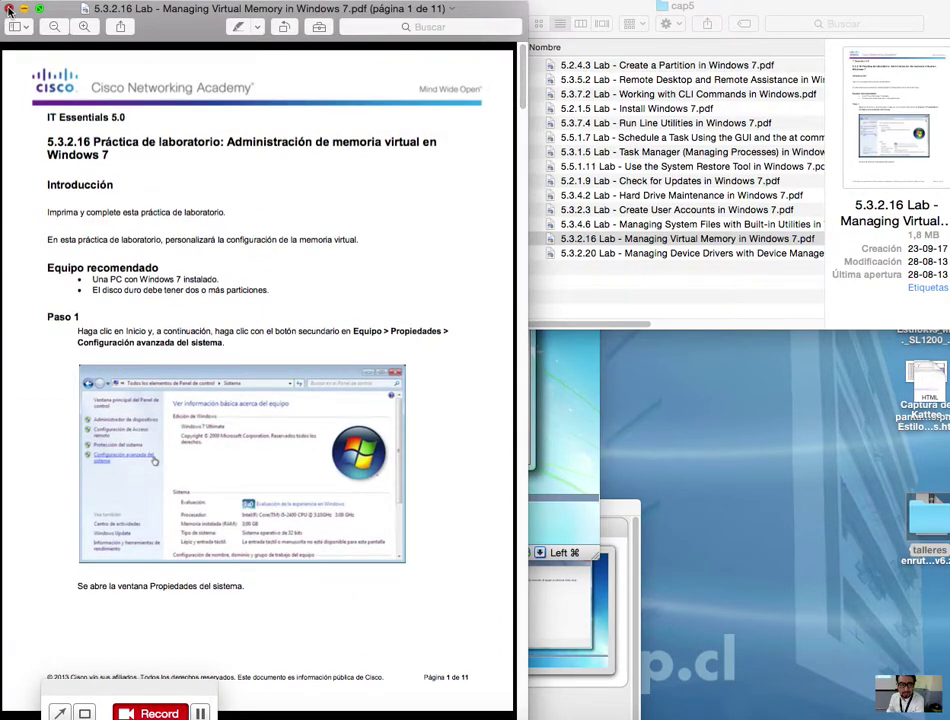
click(9, 9)
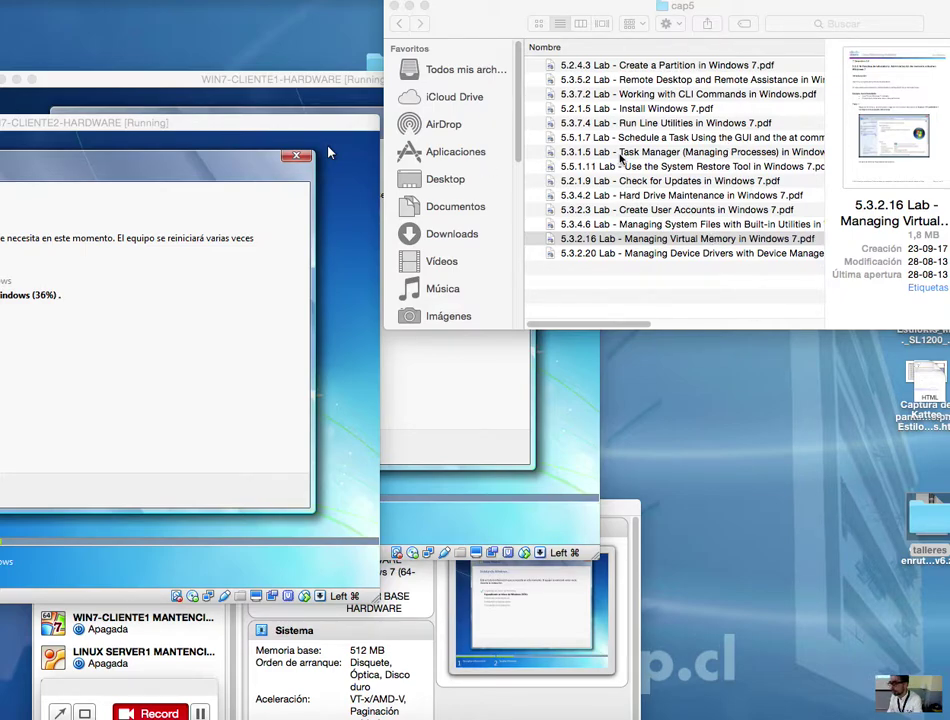
Step: Close the cap5 file listing and move the WIN7-CLIENTE1 VM window aside
click(393, 7)
drag(428, 80, 833, 57)
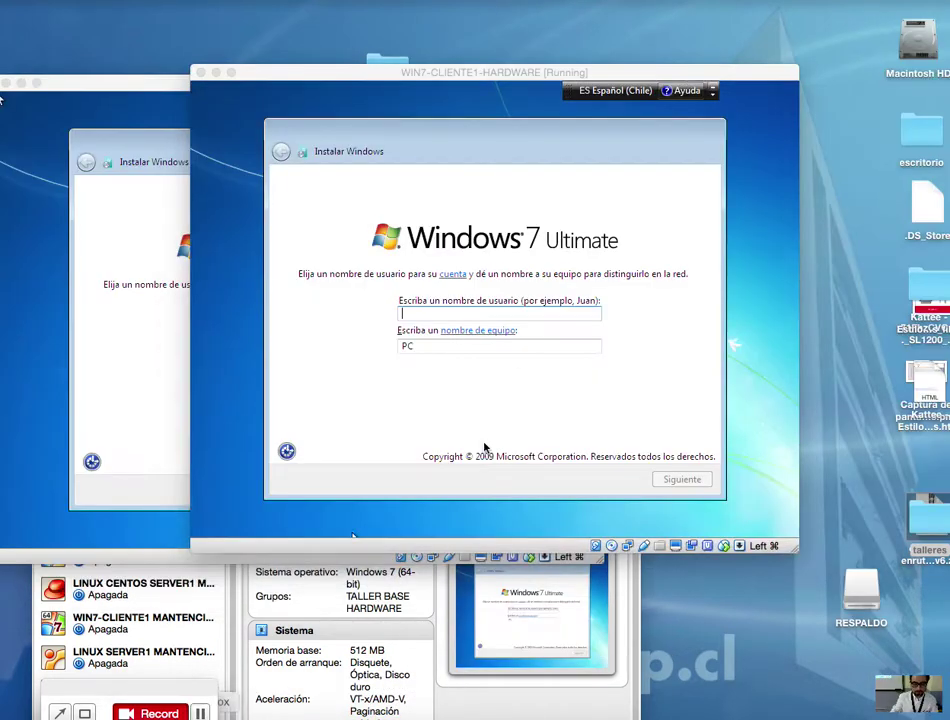
drag(418, 75, 217, 42)
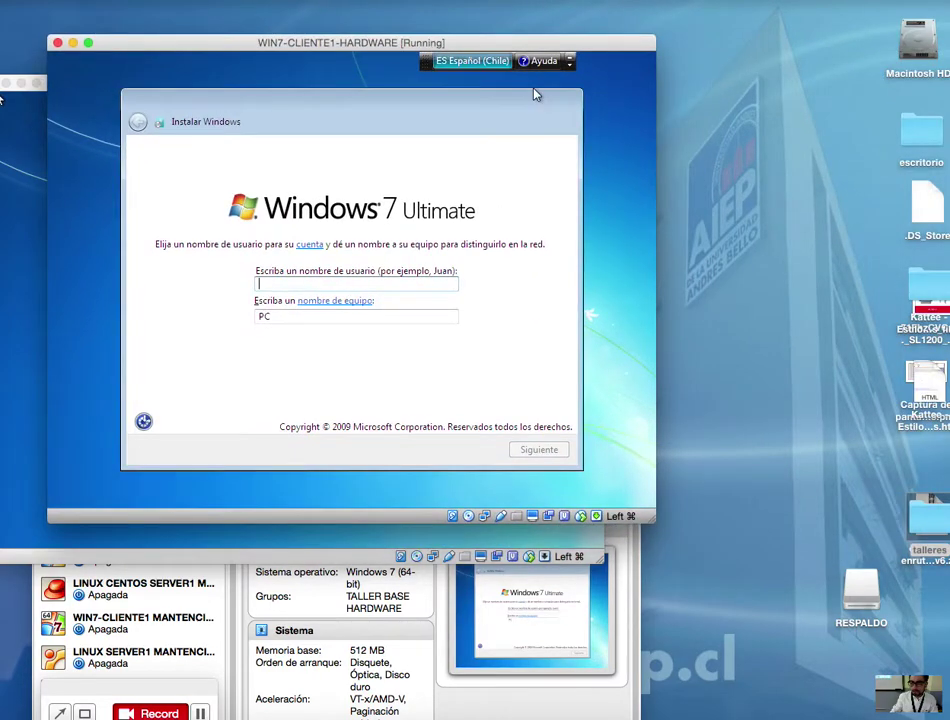
Step: Open talleres > ite > cap5 from the desktop and widen the Nombre column
double_click(928, 555)
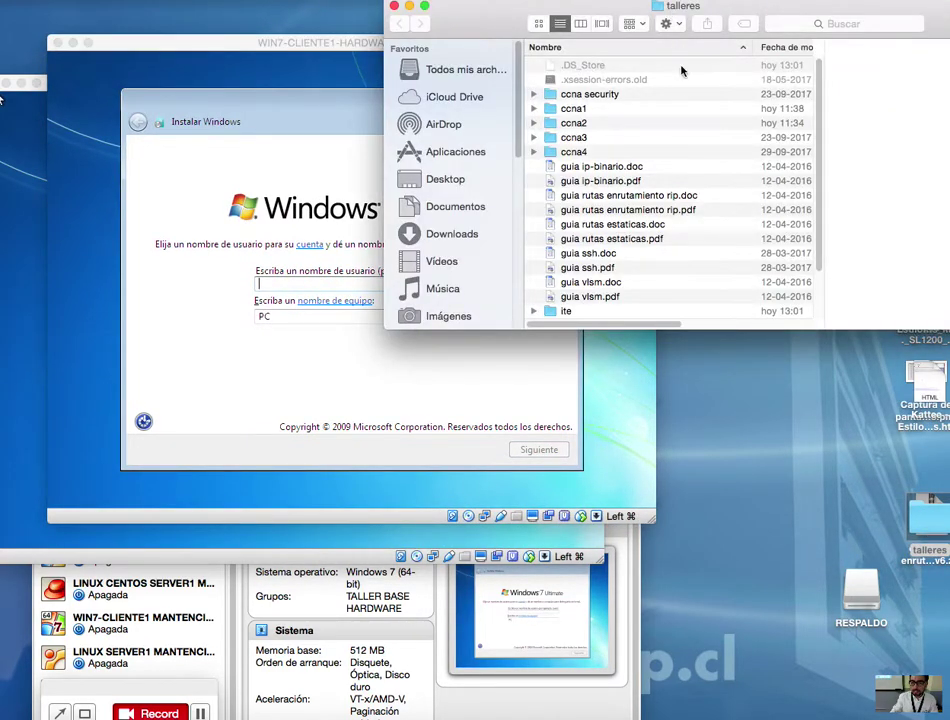
double_click(566, 311)
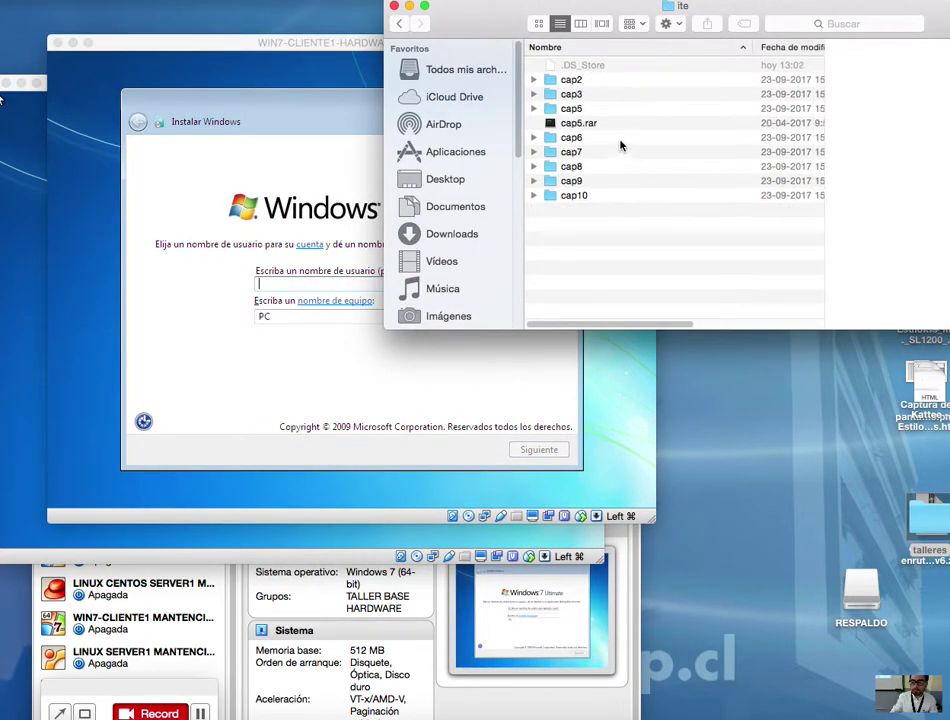
double_click(578, 110)
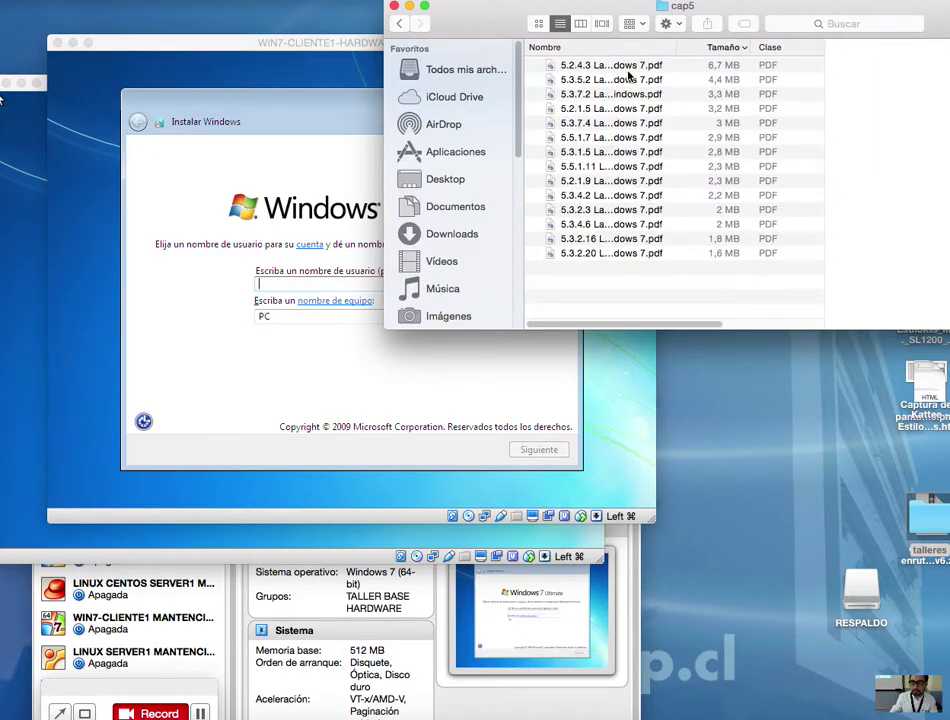
drag(676, 47, 816, 40)
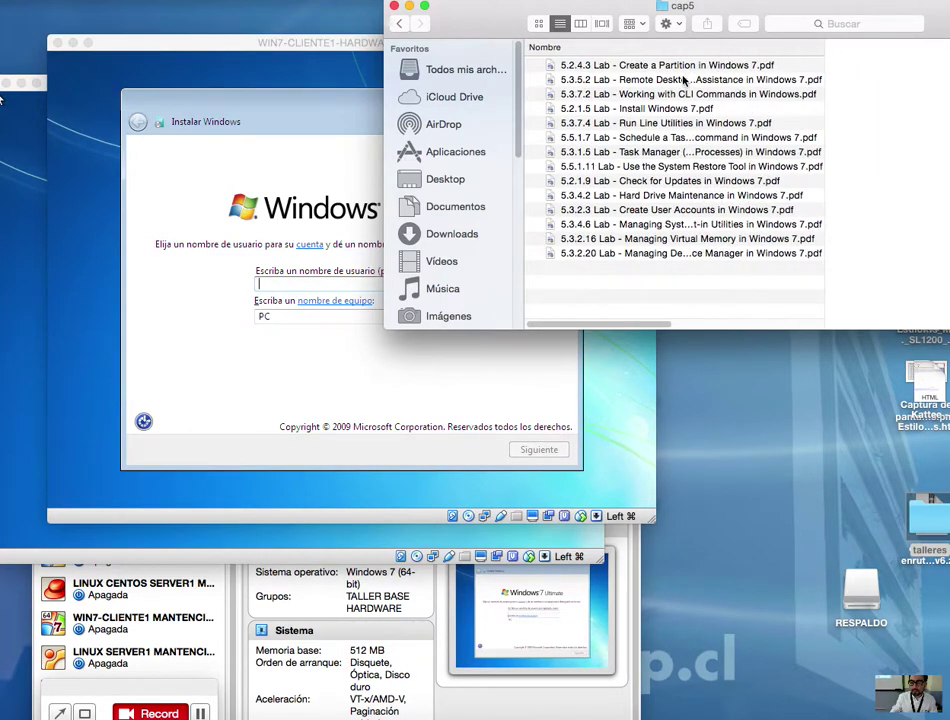
Step: Open the 5.2.1.5 Install Windows 7 lab PDF in Preview and resize its window
click(669, 106)
double_click(669, 107)
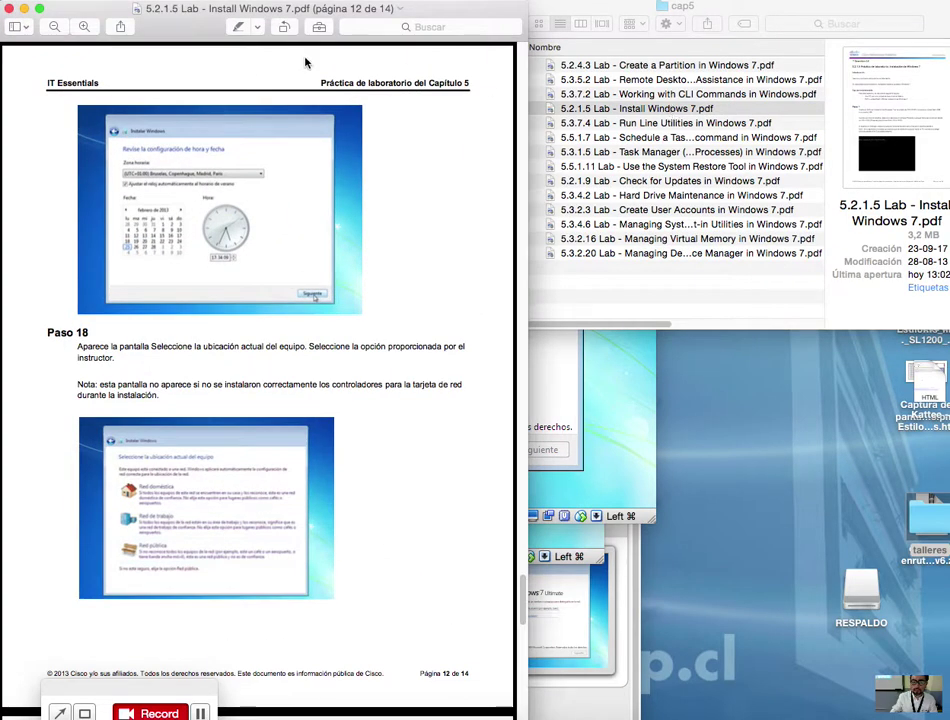
double_click(307, 11)
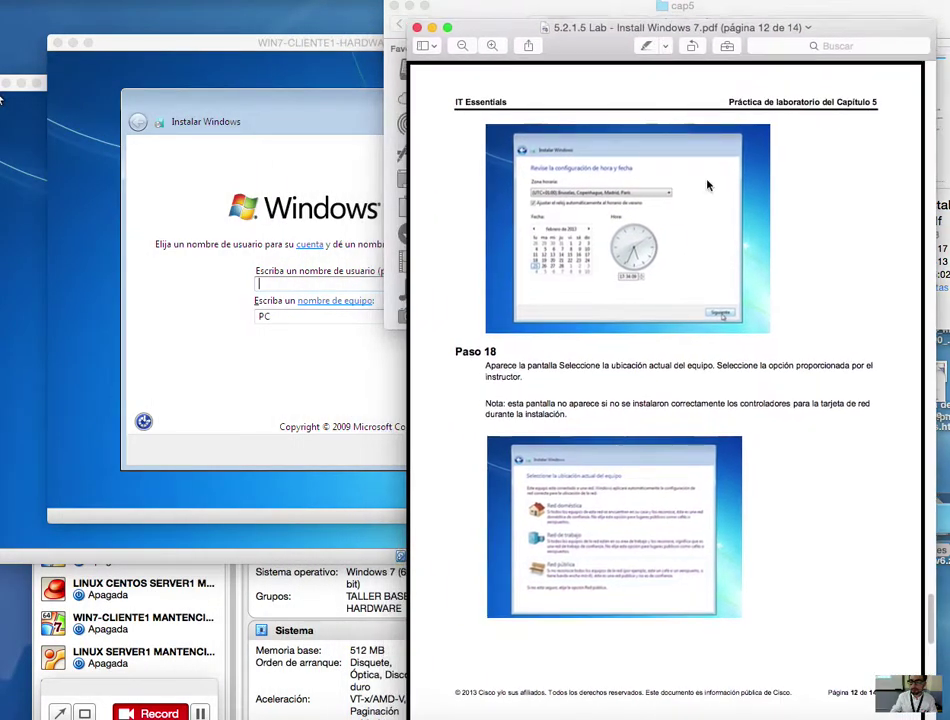
scroll(750, 355, down, 5)
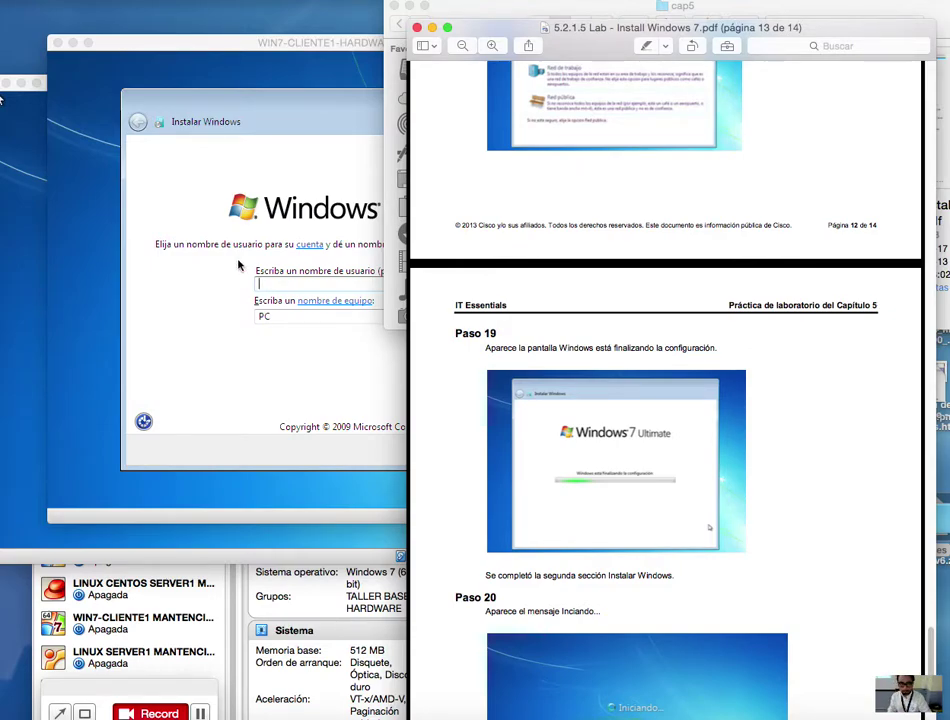
Step: Arrange the guide beside the VM window, showing Paso 13 on page 9
click(300, 58)
drag(297, 46, 271, 28)
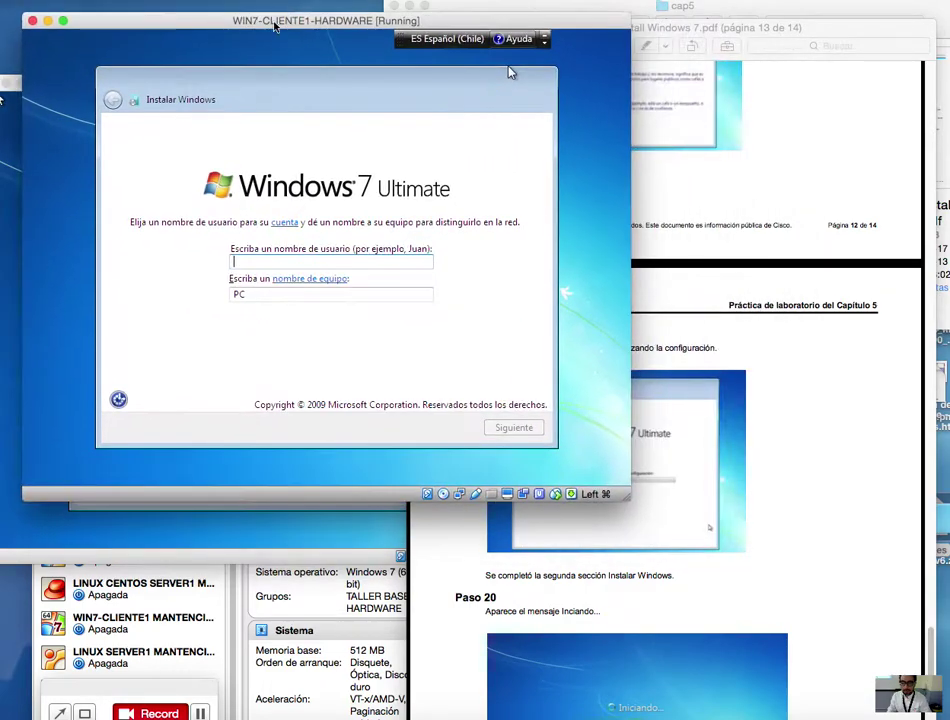
click(840, 428)
scroll(869, 432, down, 8)
scroll(869, 432, up, 7)
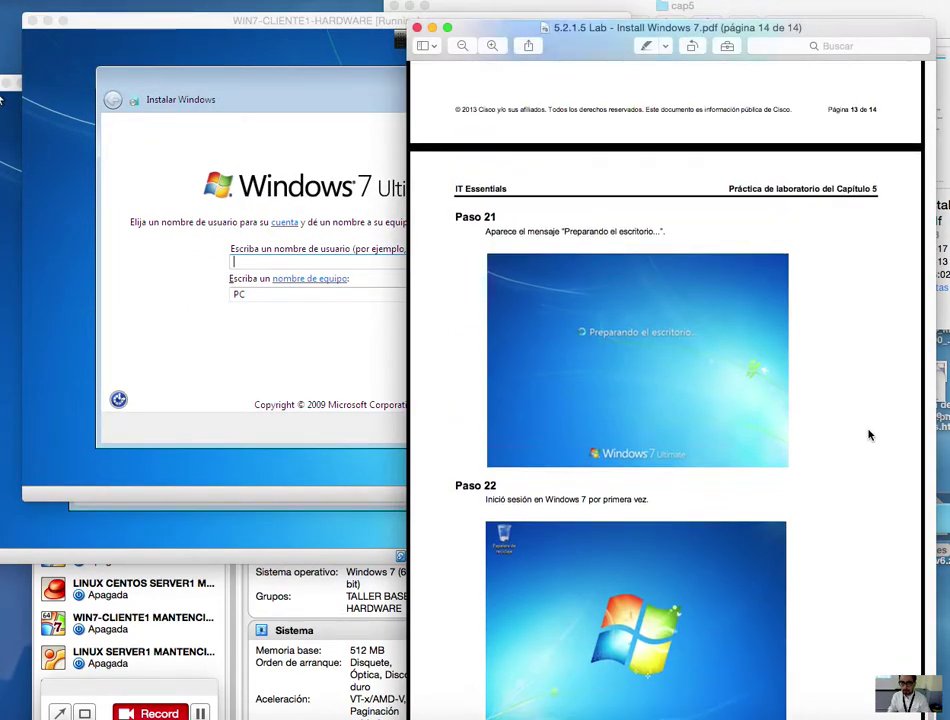
scroll(869, 435, up, 10)
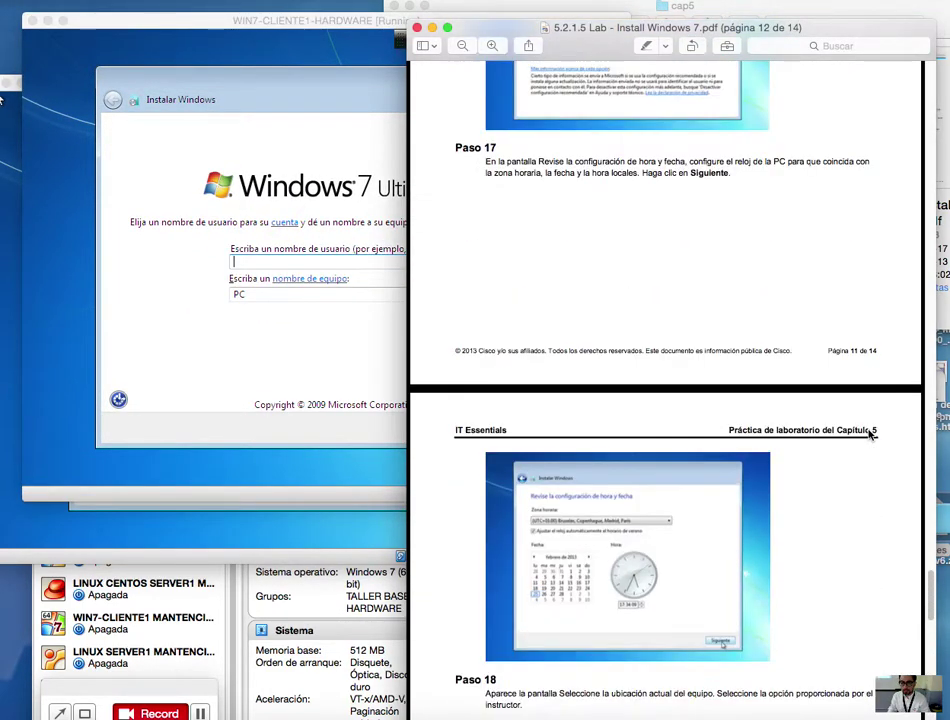
scroll(869, 435, up, 12)
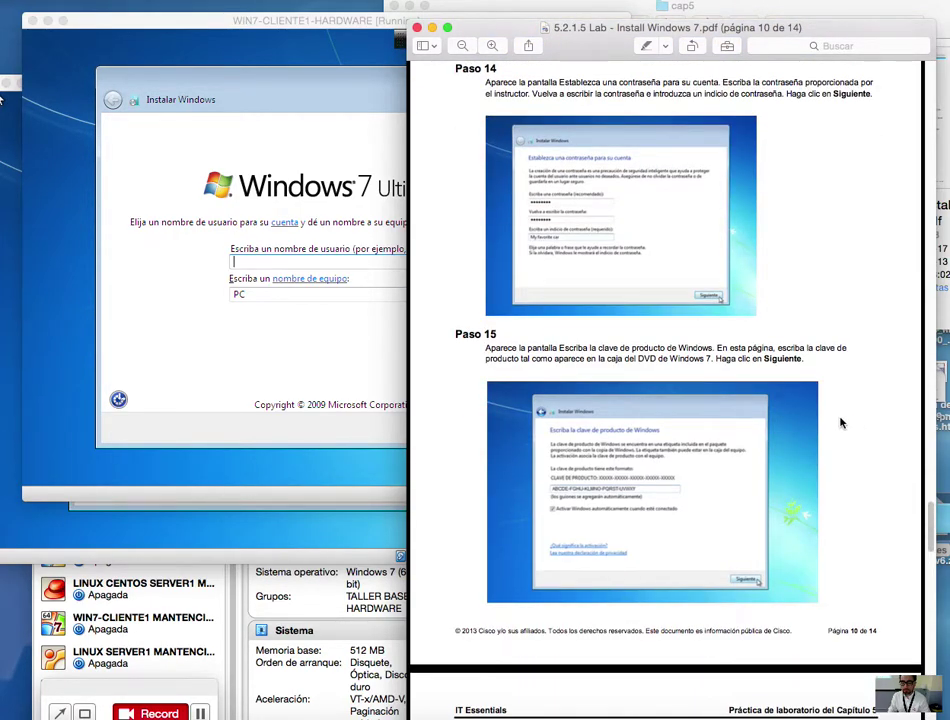
scroll(841, 424, up, 8)
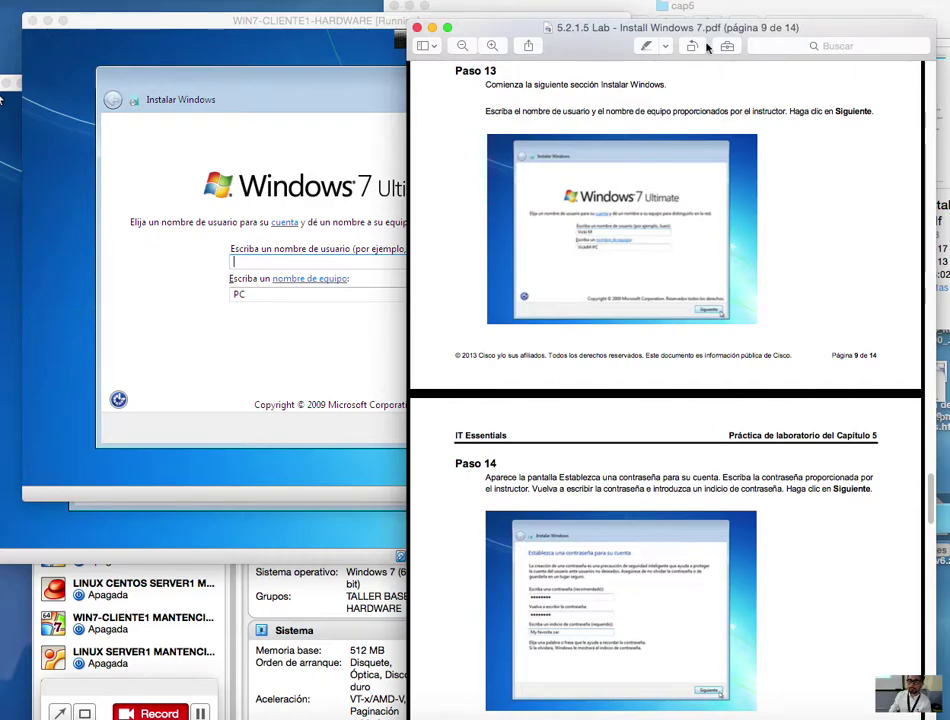
drag(692, 32, 873, 30)
Step: On CLIENTE1, enter the user name and replace the computer name with cliente1
click(565, 292)
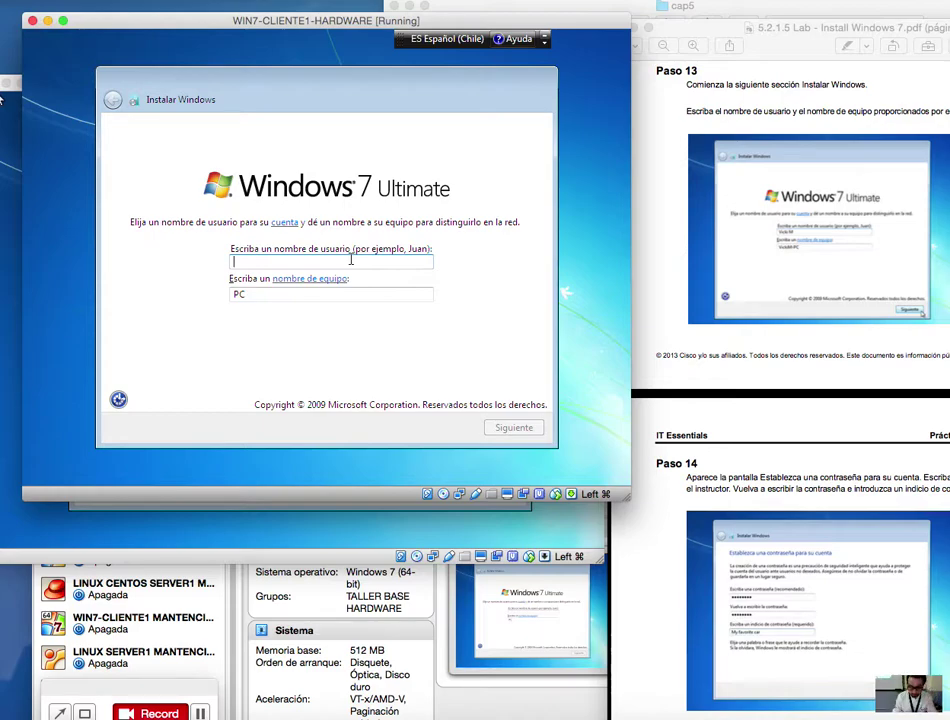
text(rorellana)
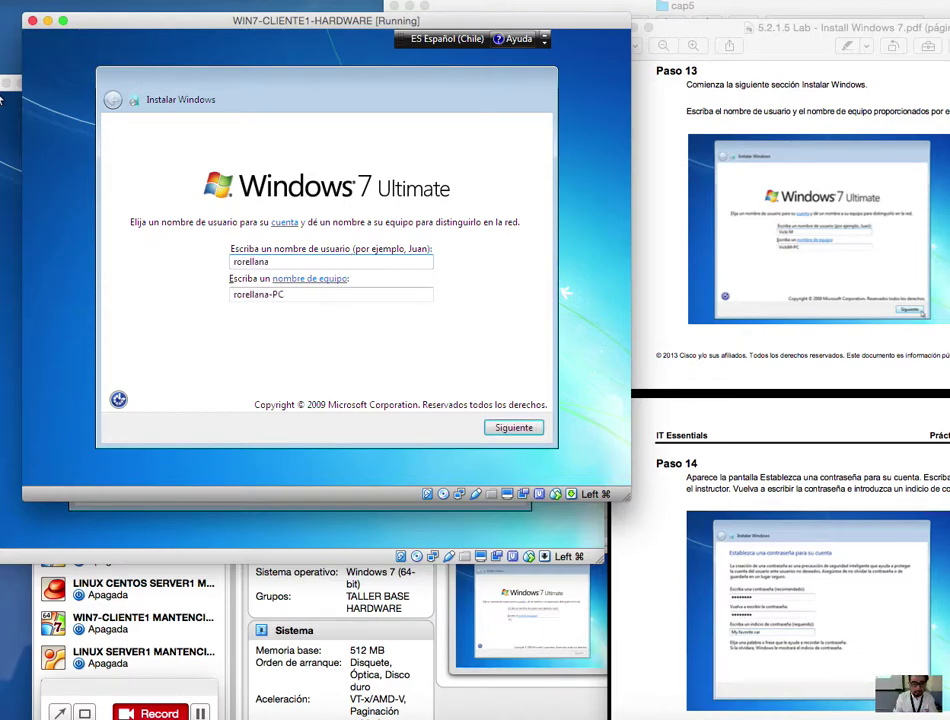
click(236, 293)
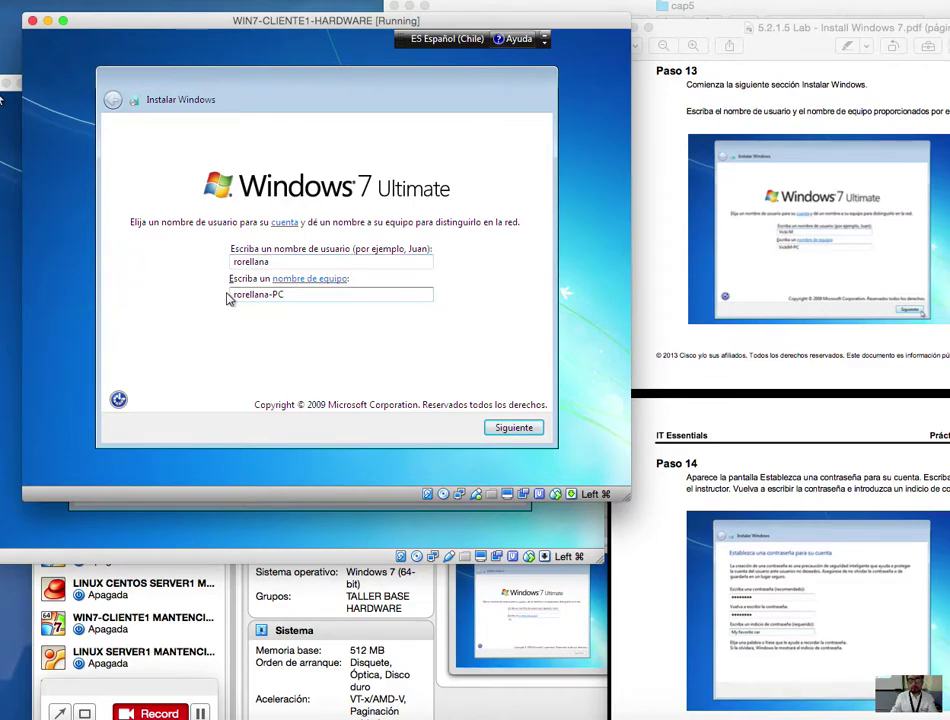
drag(300, 297, 187, 290)
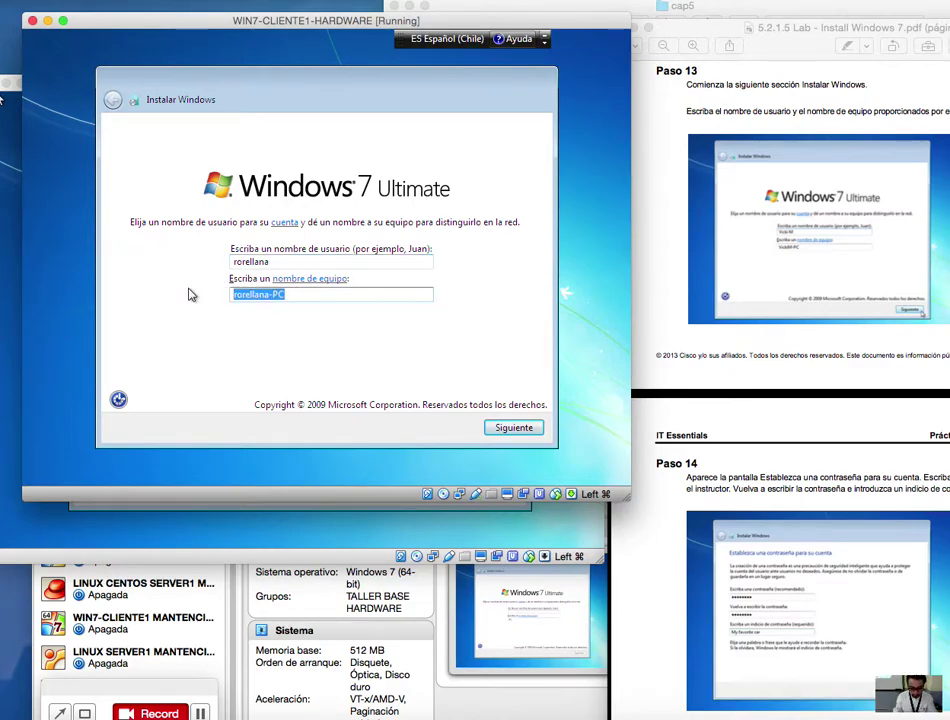
text(cliente1)
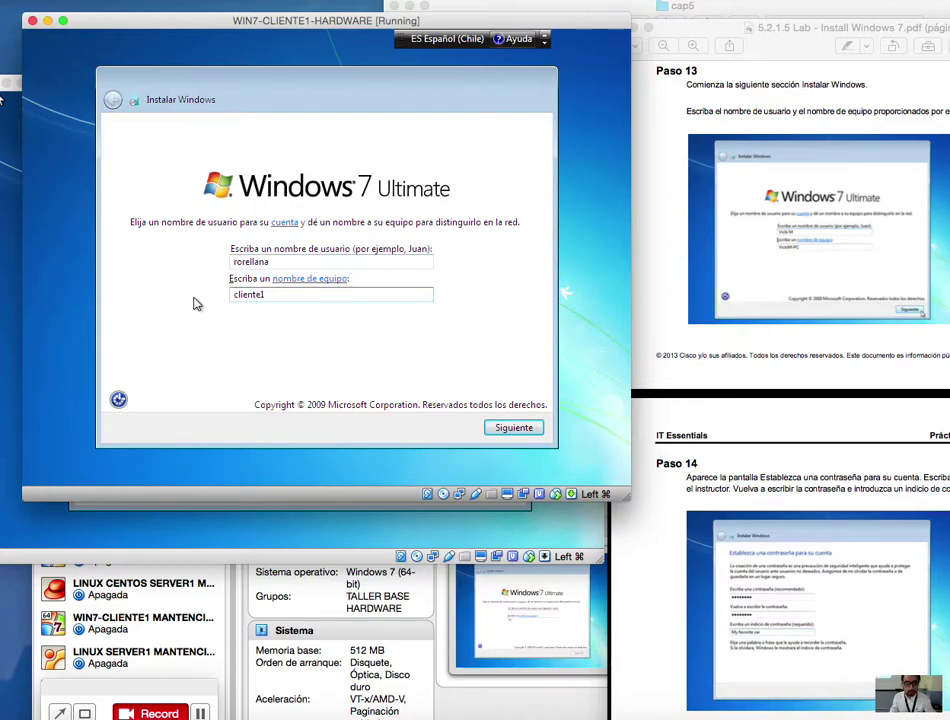
Step: On CLIENTE2, enter the same user name and set the computer name to cliente2
drag(265, 20, 686, 5)
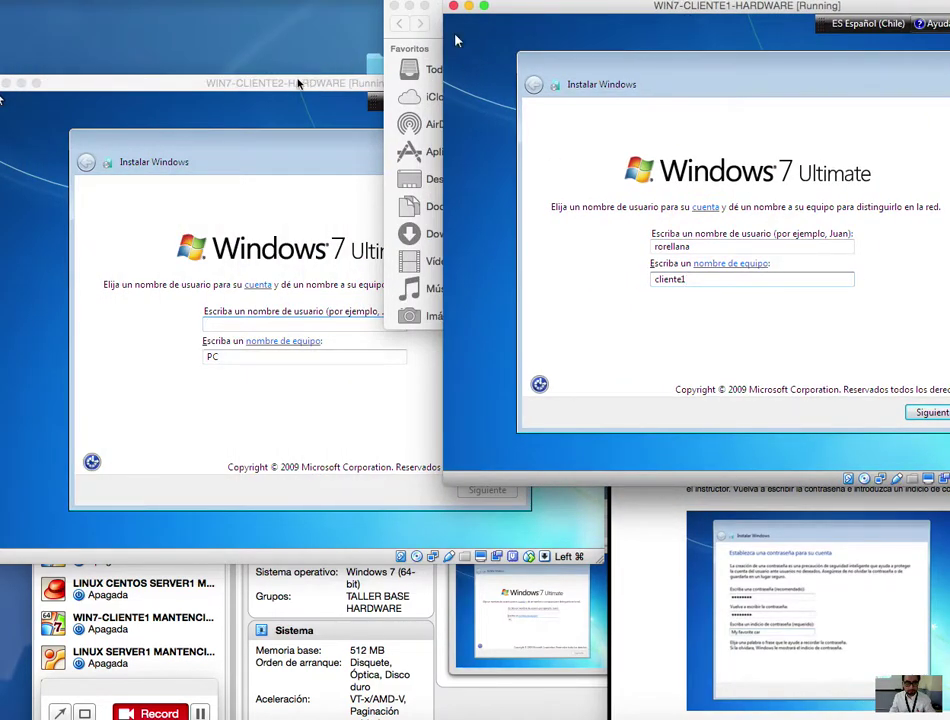
click(300, 82)
text(rorellana)
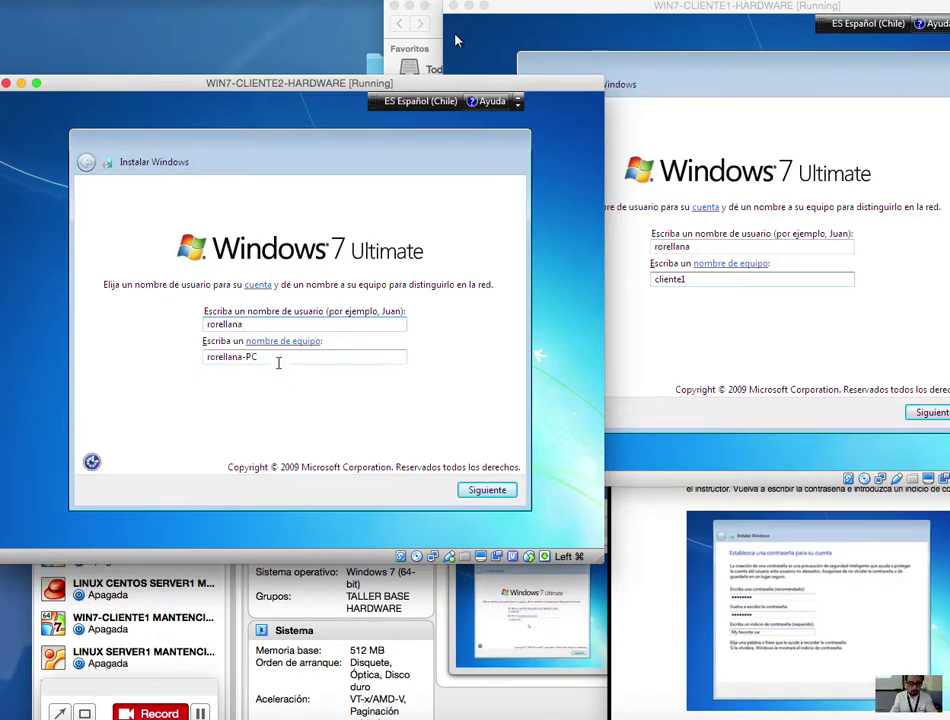
click(207, 357)
drag(262, 362, 153, 346)
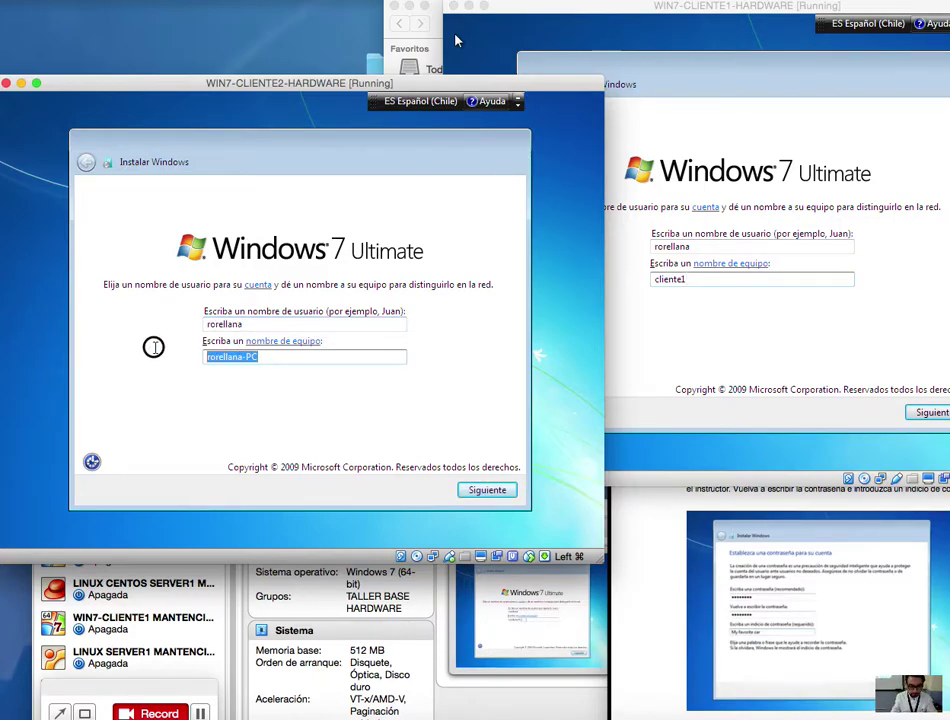
text(clie)
key(BackSpace)
key(BackSpace)
key(BackSpace)
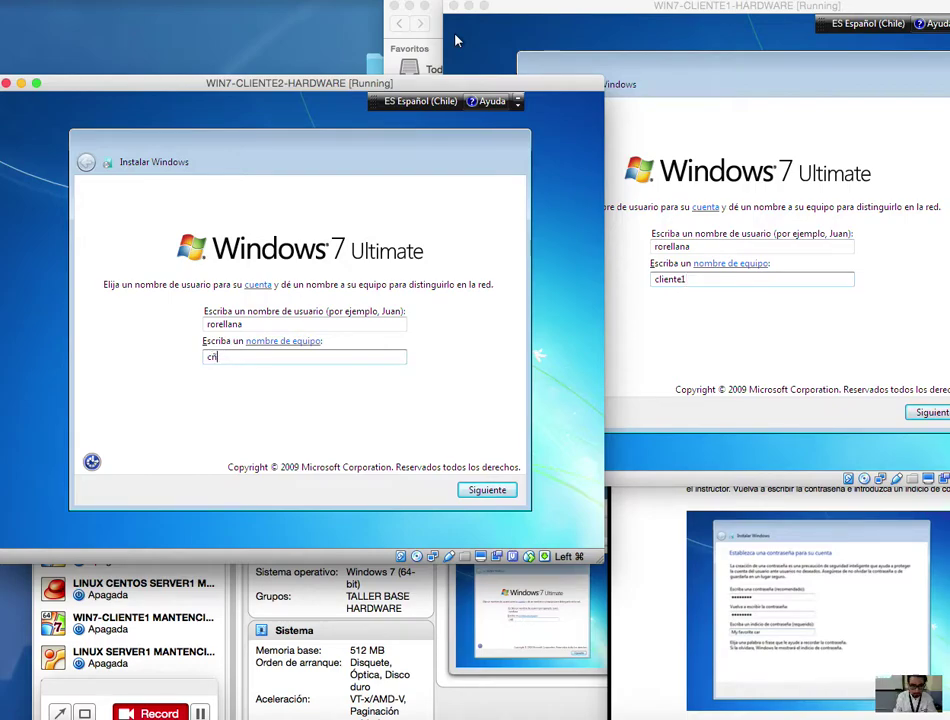
text(iente2)
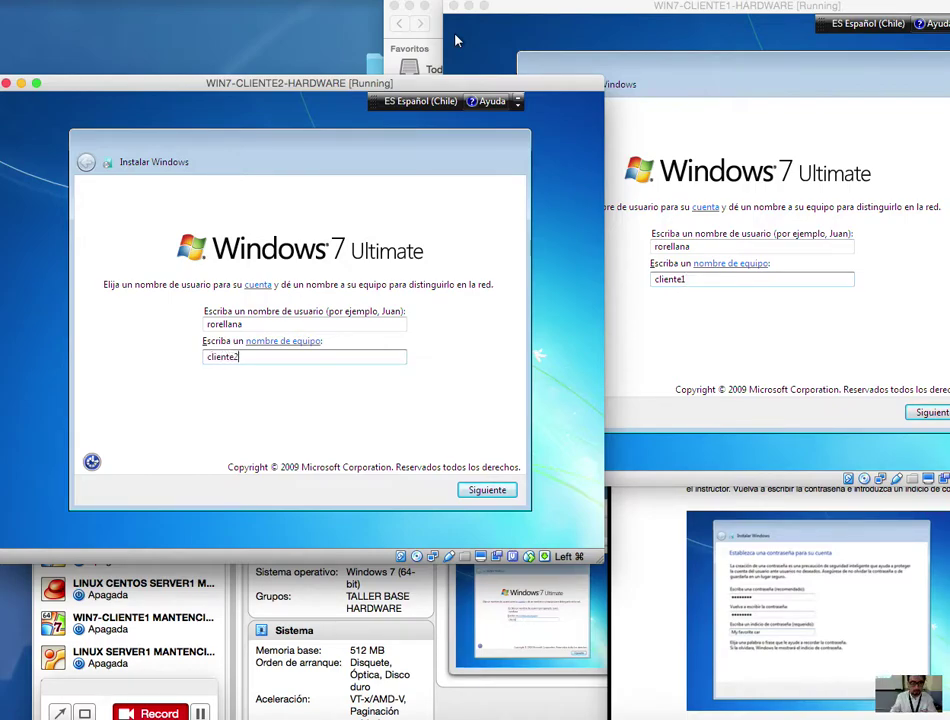
click(776, 460)
Step: Scroll the guide to Paso 14–15 on page 10 and advance CLIENTE2 to the password page
click(776, 490)
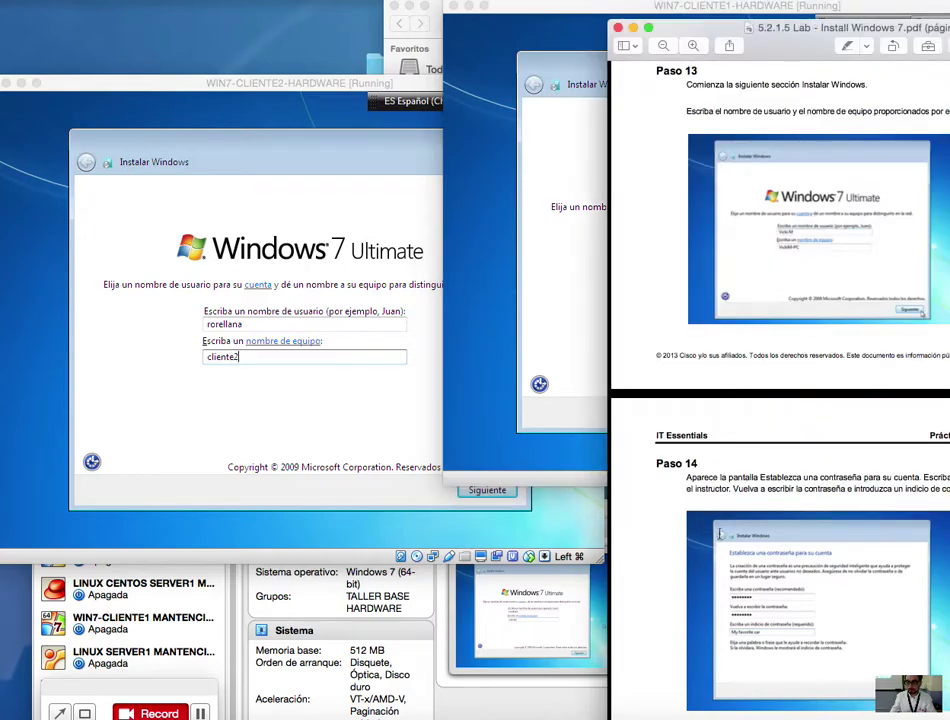
drag(797, 37, 629, 23)
scroll(723, 478, down, 5)
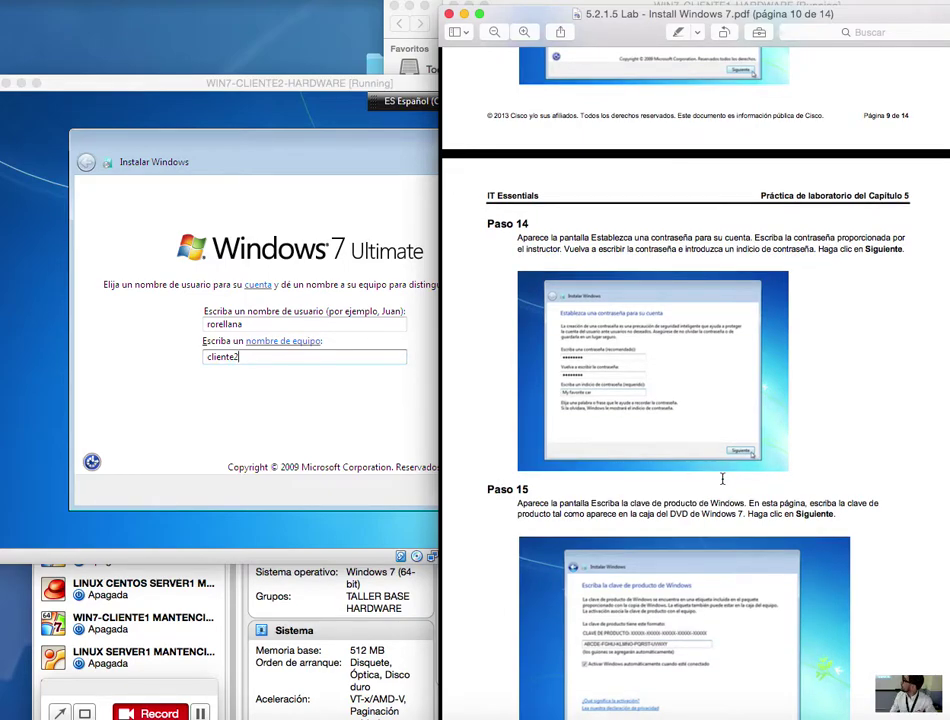
click(350, 413)
click(490, 489)
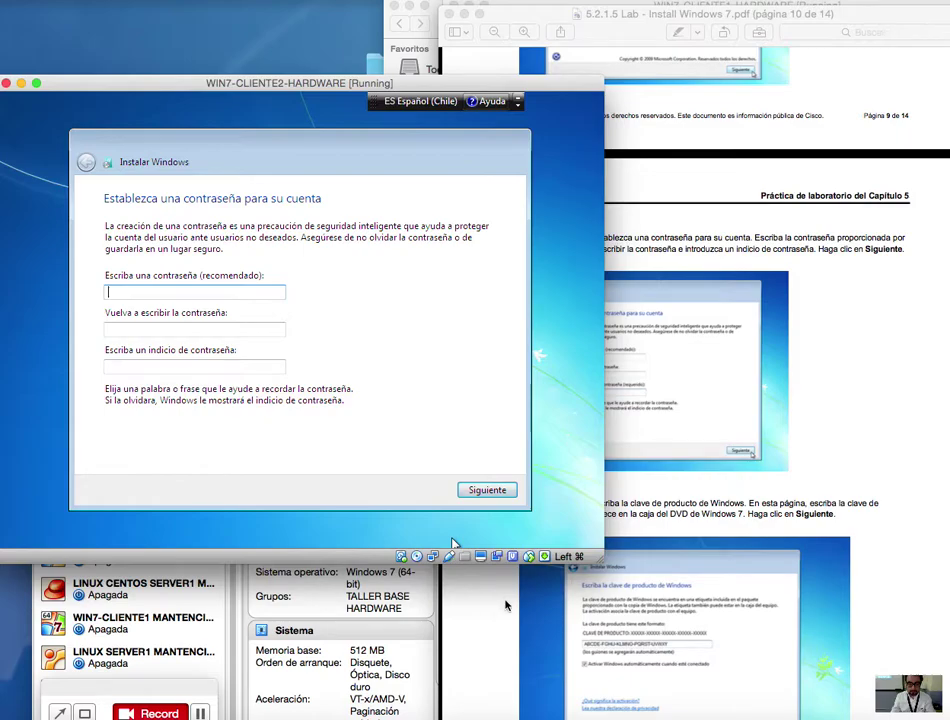
Step: Rearrange the VM and guide windows and advance CLIENTE1 to the password page
drag(350, 83, 384, 73)
drag(844, 25, 937, 443)
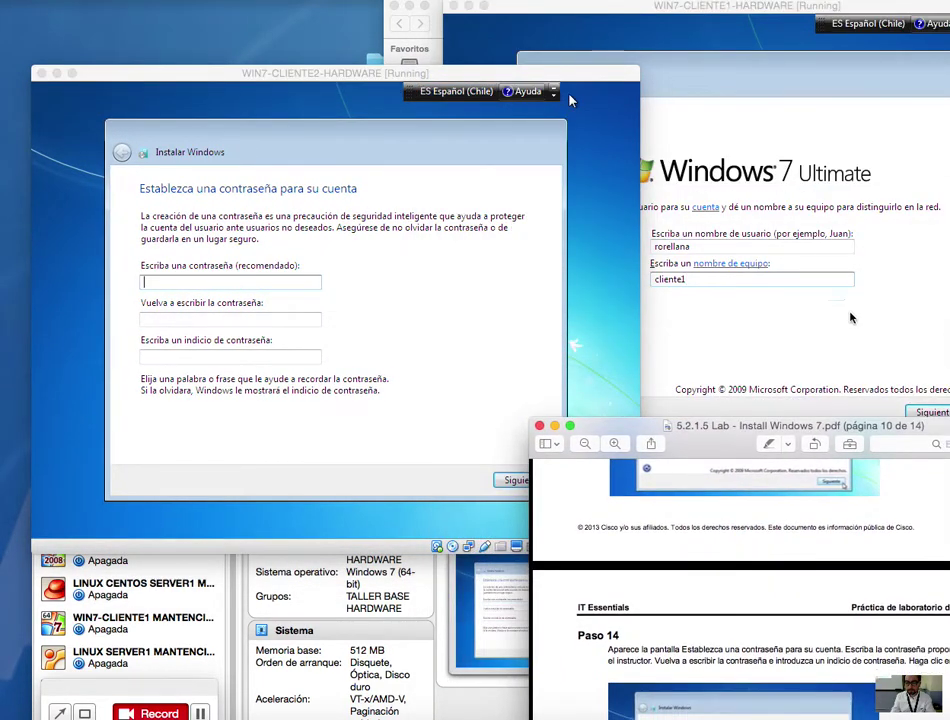
click(858, 325)
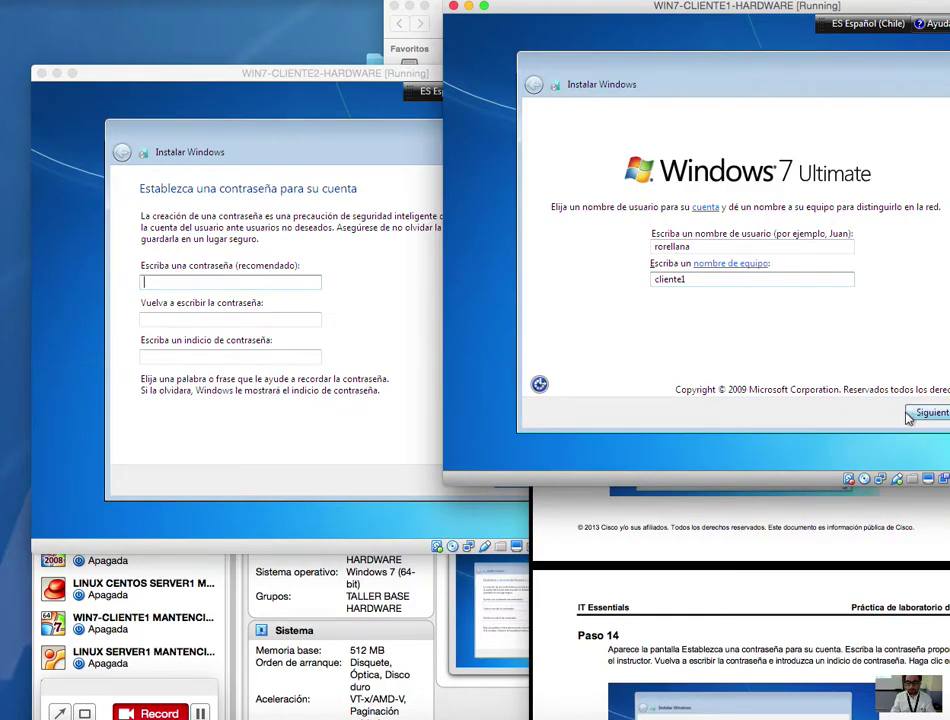
click(921, 414)
Step: On CLIENTE2, enter the account password and the hint tic
click(145, 280)
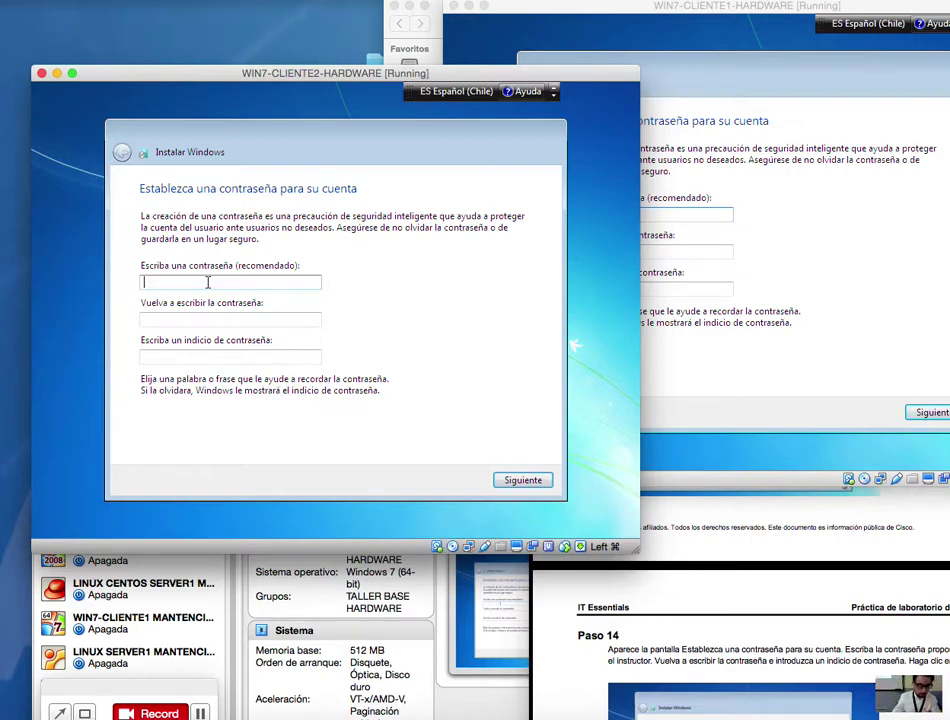
text(cisco123)
key(Tab)
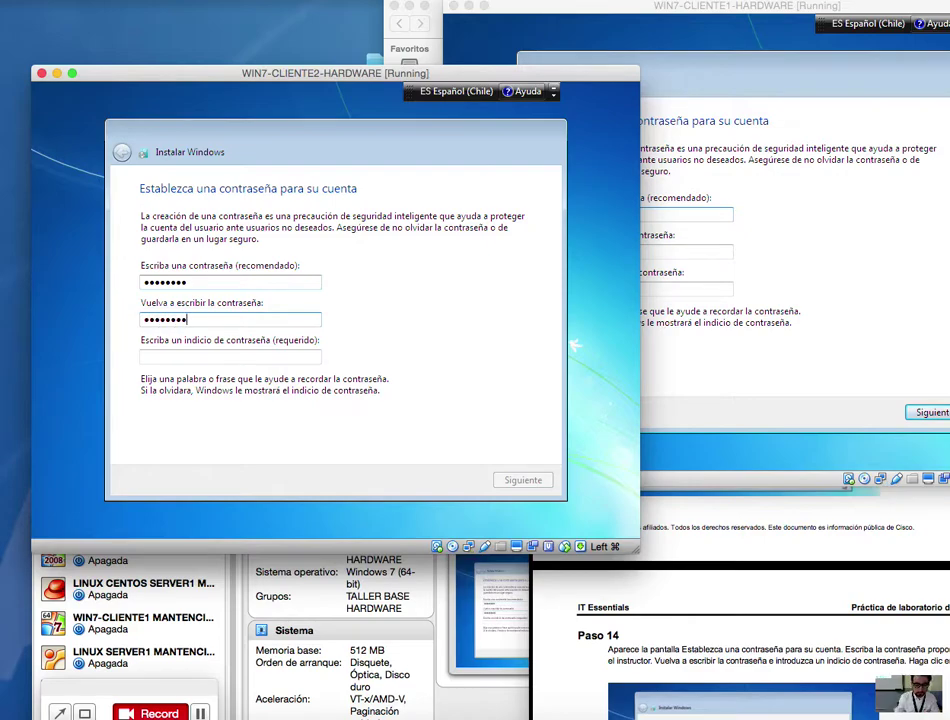
click(233, 354)
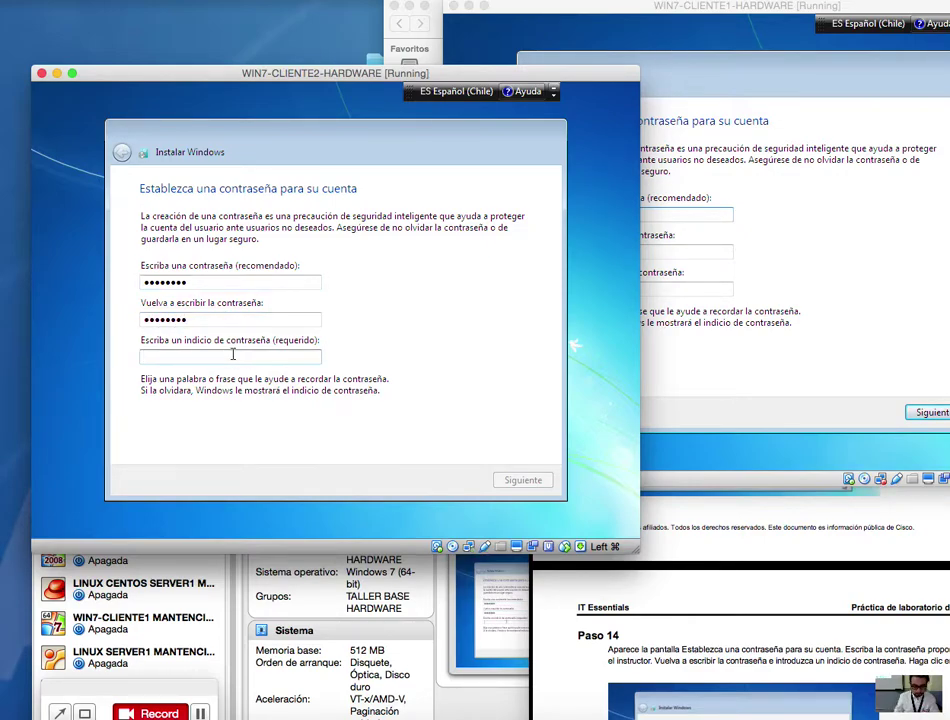
text(tic)
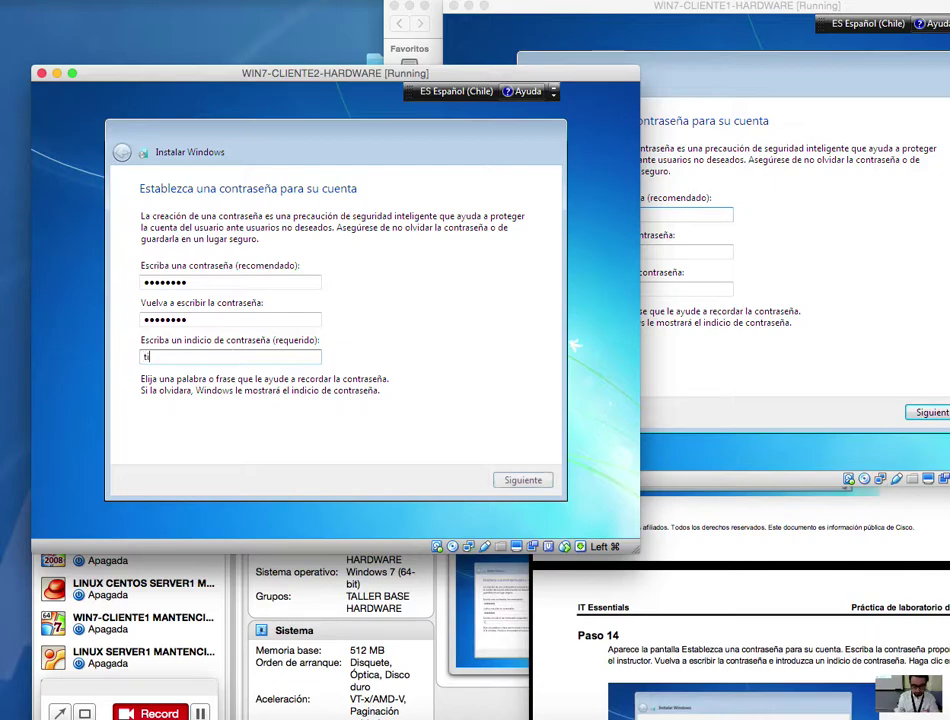
Step: On CLIENTE1, enter and confirm the account password with the hint tic
click(761, 220)
click(634, 214)
text(cisco123)
key(Tab)
text(cisco123)
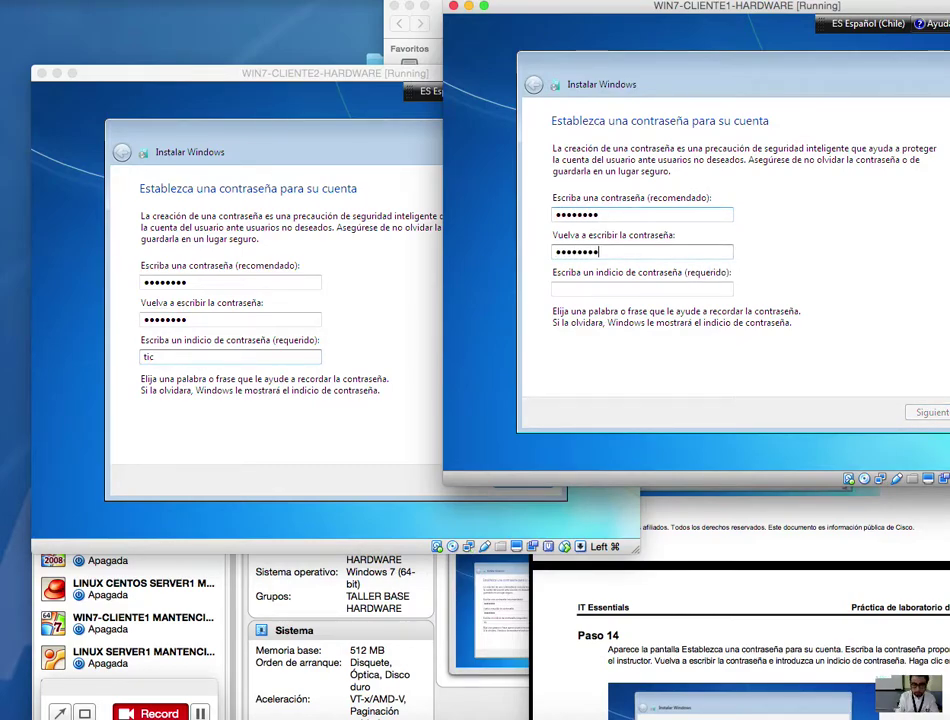
click(610, 289)
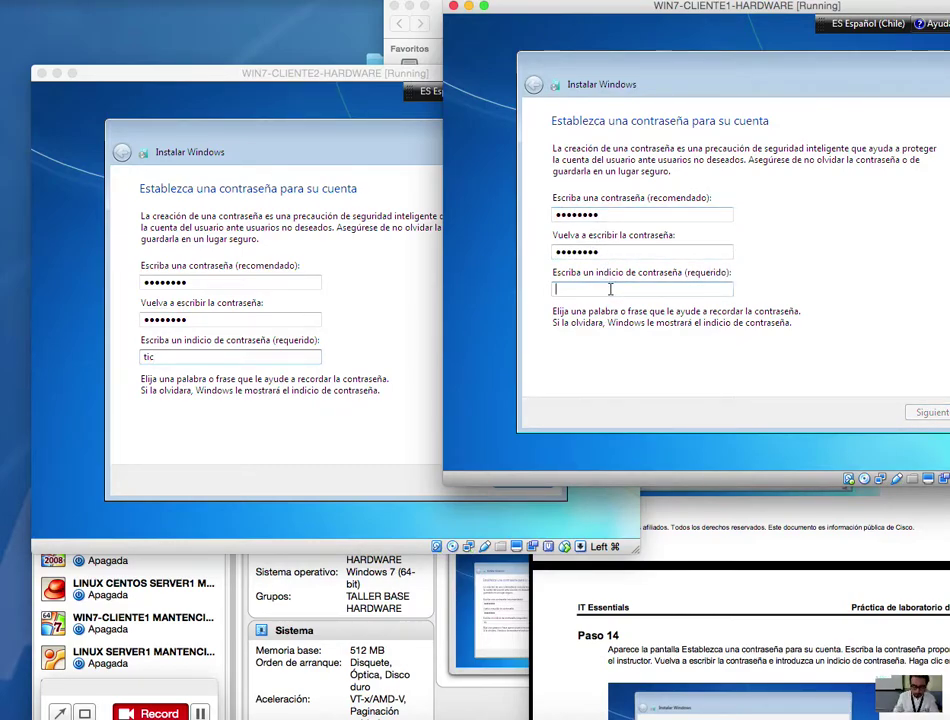
text(tic)
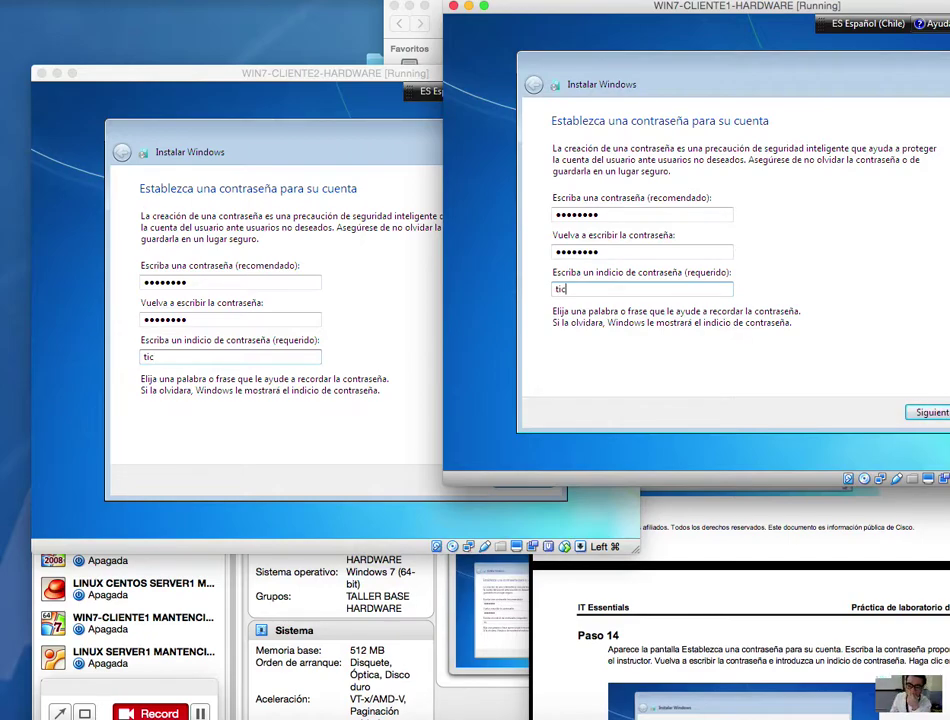
Step: Advance both CLIENTE1 and CLIENTE2 to the product key page
click(923, 412)
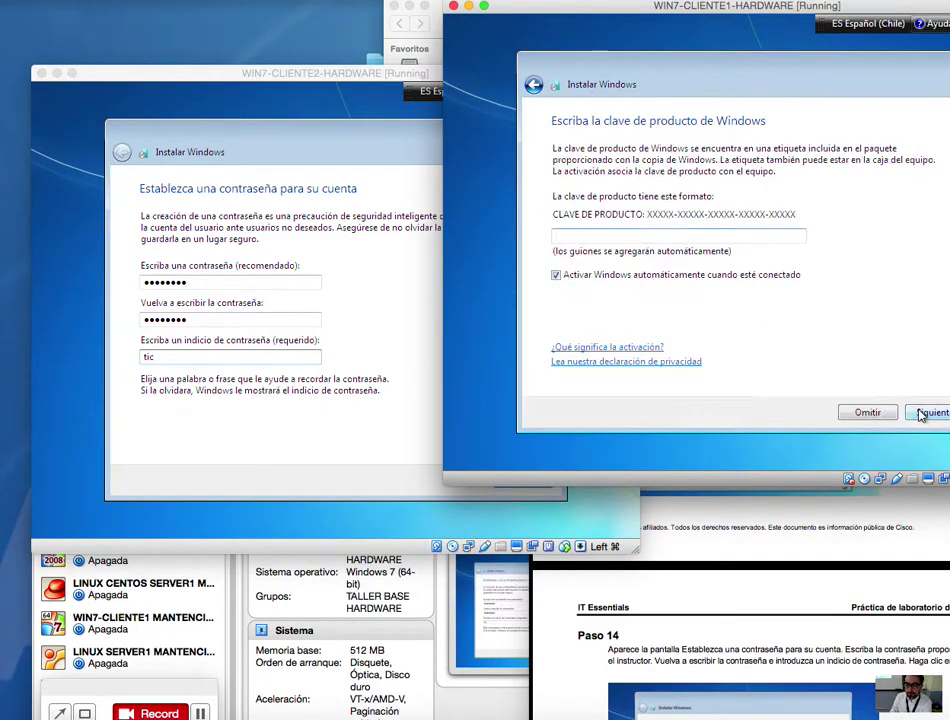
click(341, 316)
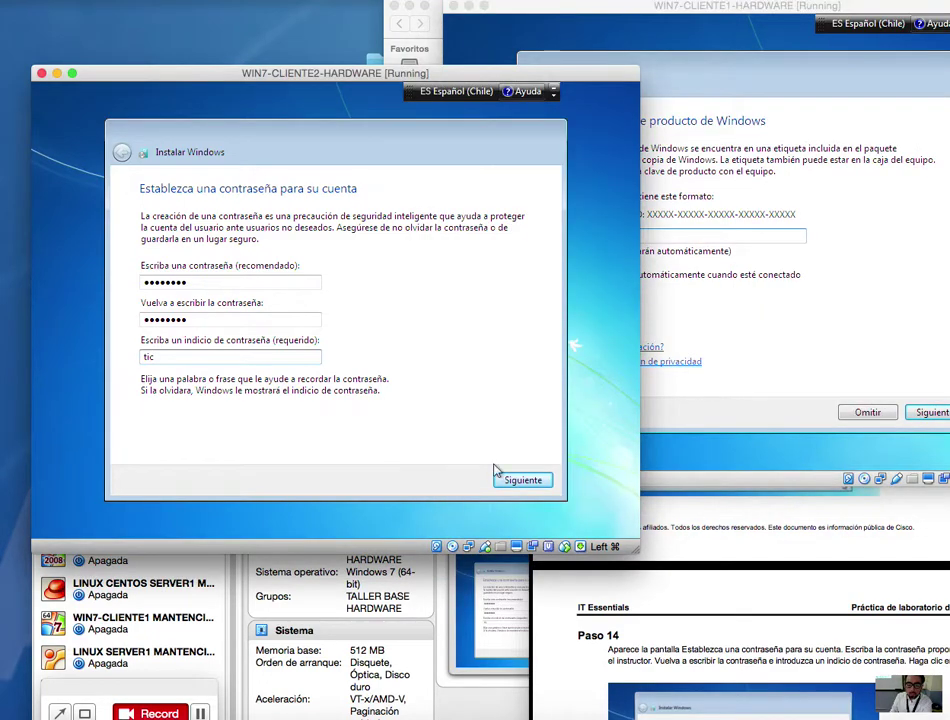
click(530, 482)
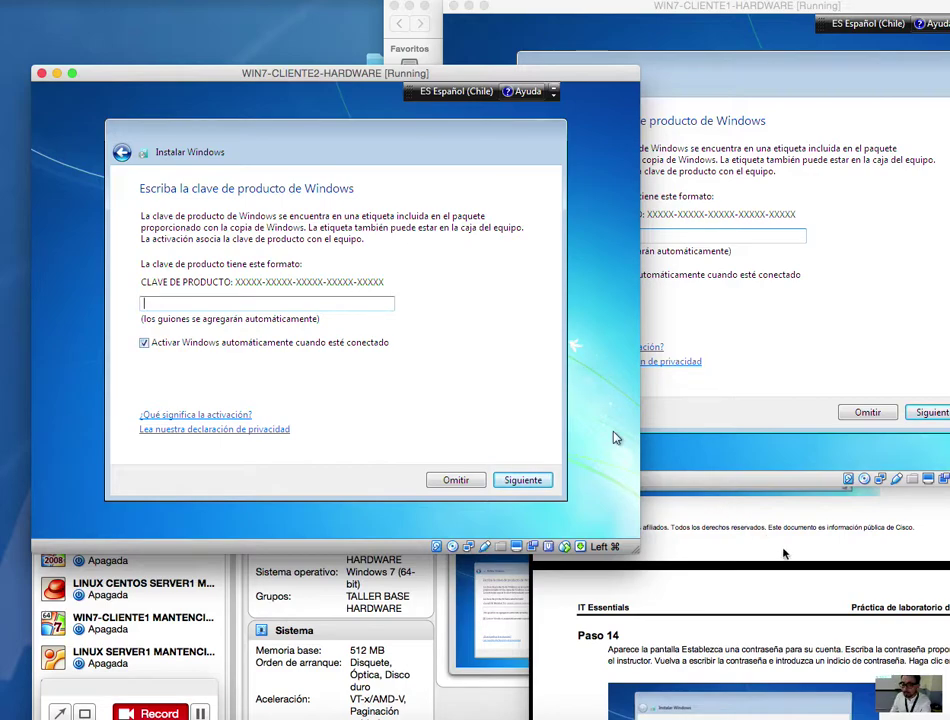
Step: Check Paso 15 in the guide, then uncheck automatic activation on CLIENTE2 and skip the key
click(786, 556)
drag(700, 425, 657, 87)
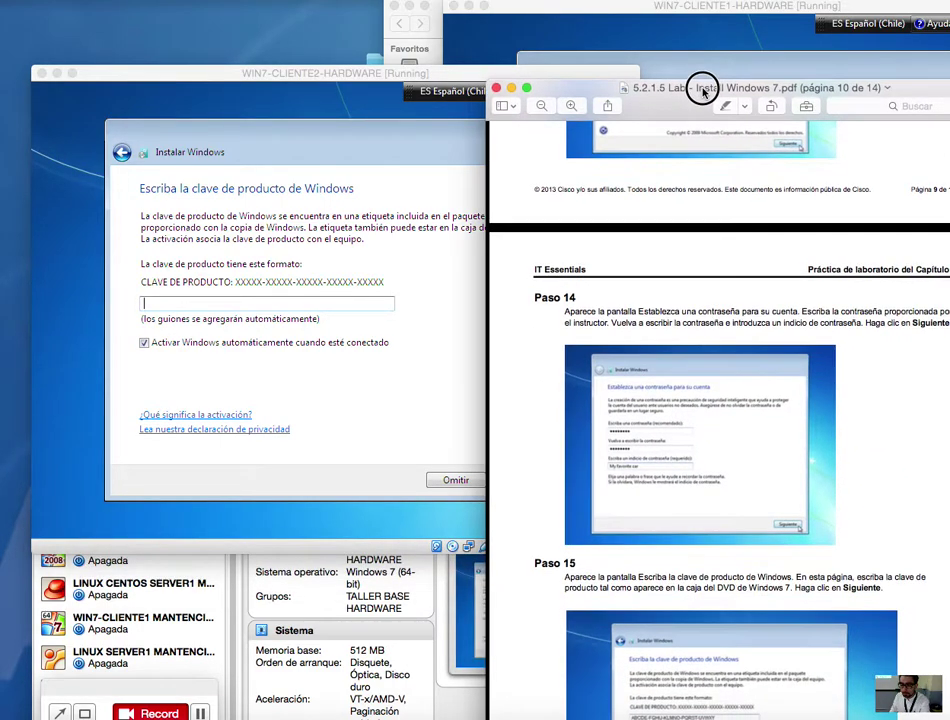
scroll(759, 485, down, 5)
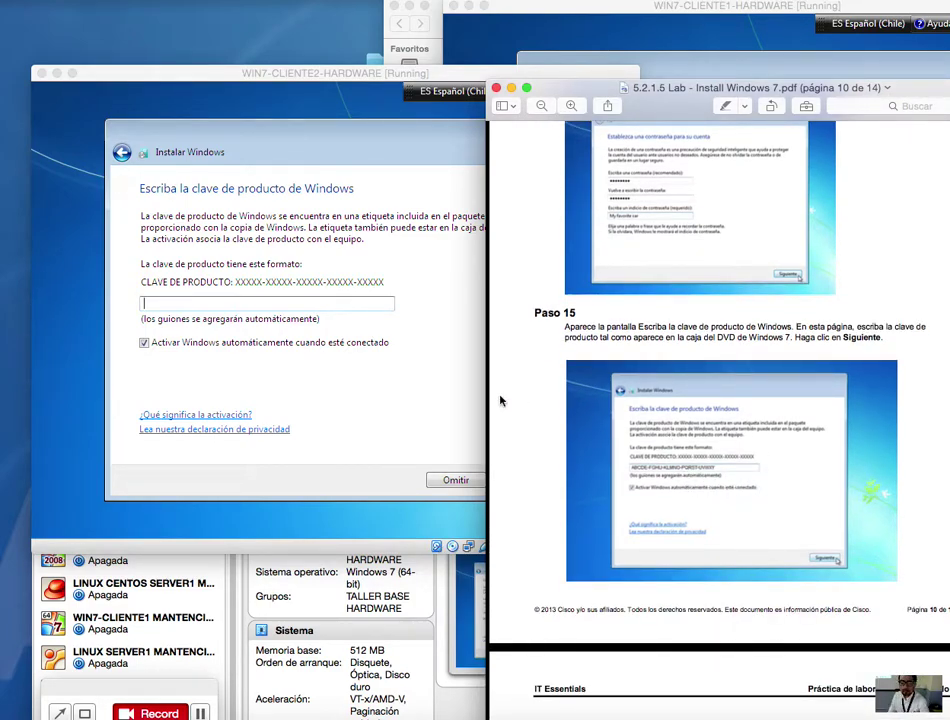
click(435, 386)
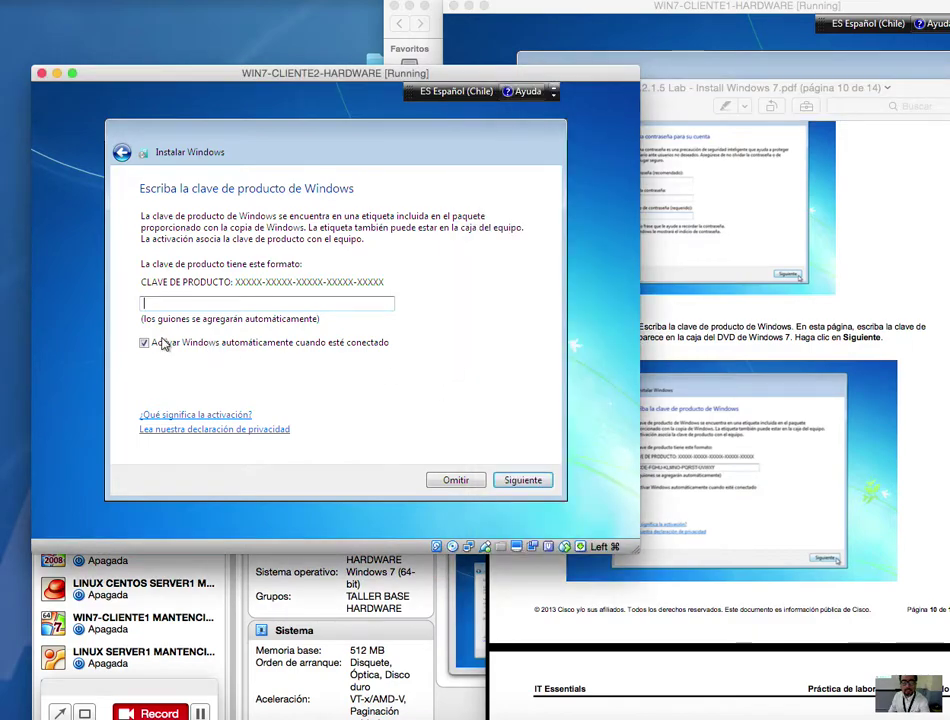
click(144, 343)
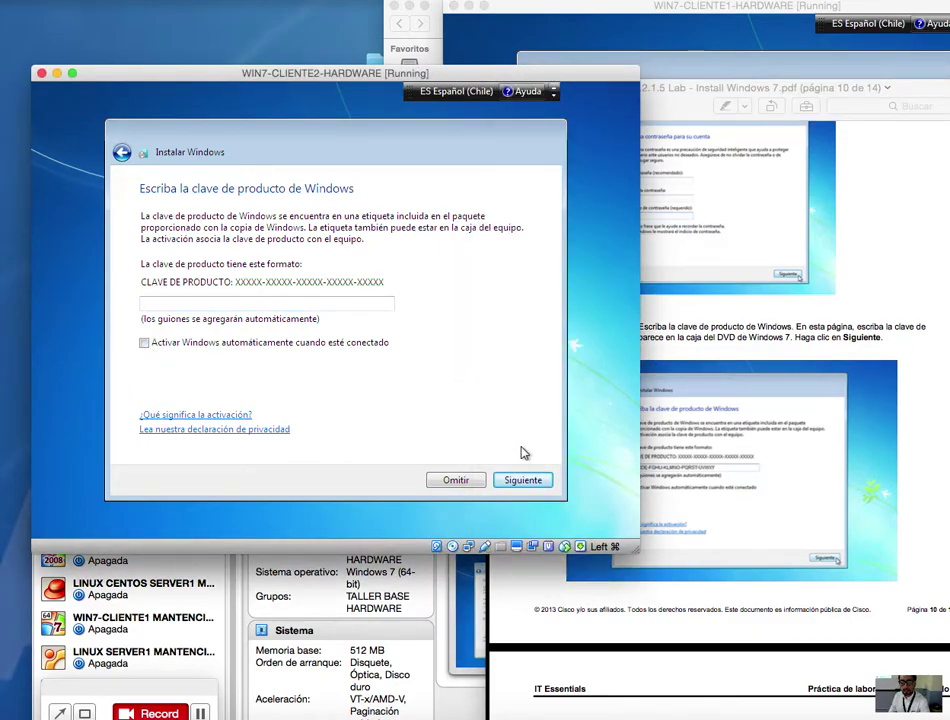
click(466, 483)
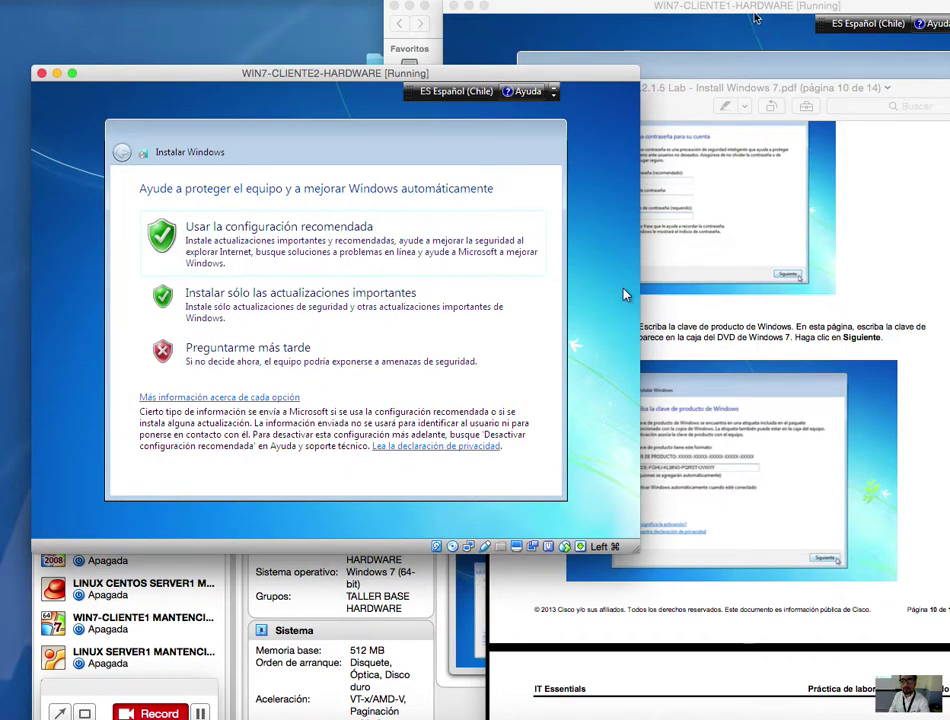
Step: On CLIENTE1, uncheck automatic activation and skip the product key
drag(585, 20, 449, 52)
click(398, 308)
click(711, 444)
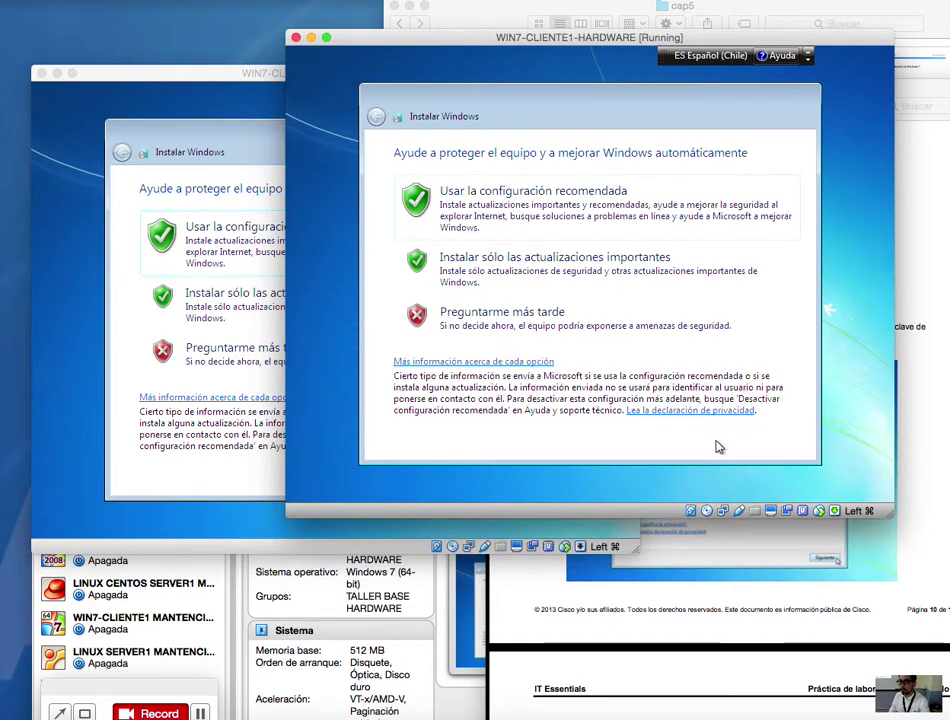
Step: Read Paso 16 in the guide and choose 'Usar la configuración recomendada' on CLIENTE2
click(938, 470)
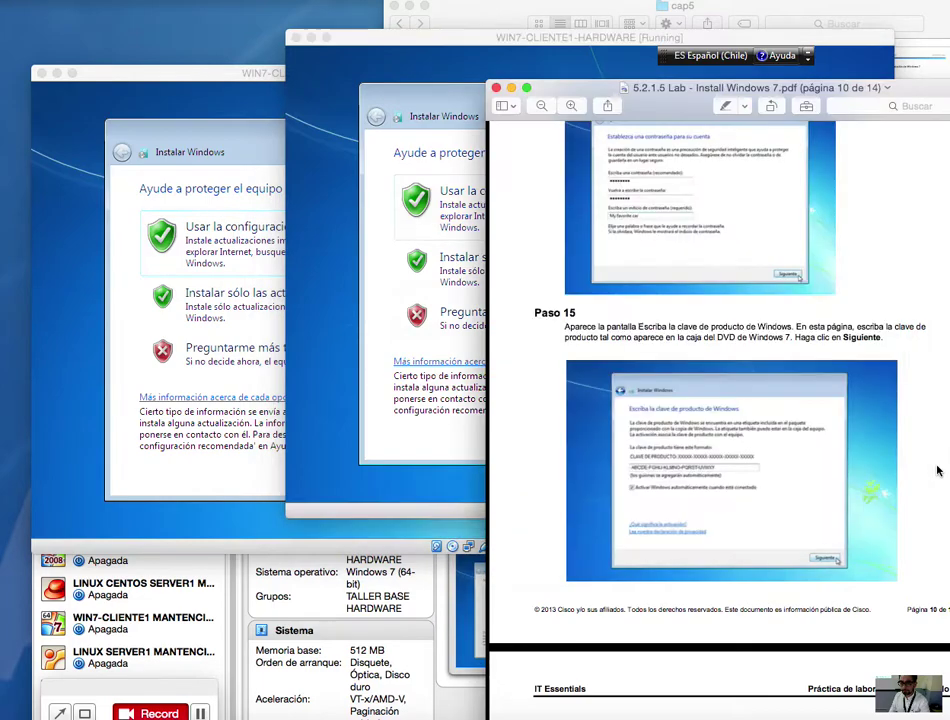
scroll(806, 474, down, 10)
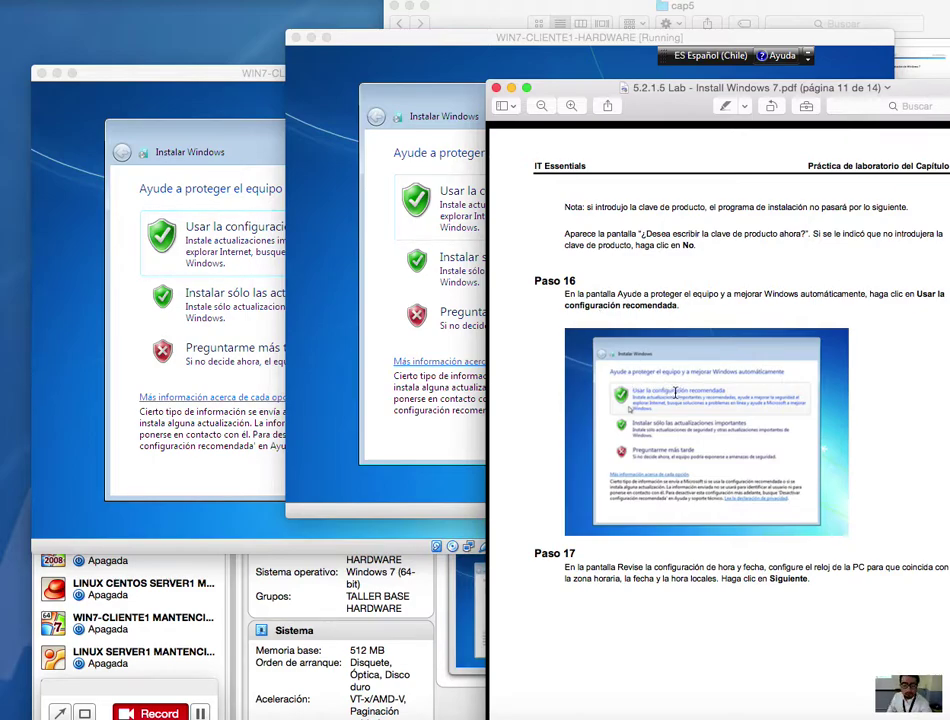
drag(738, 318, 591, 286)
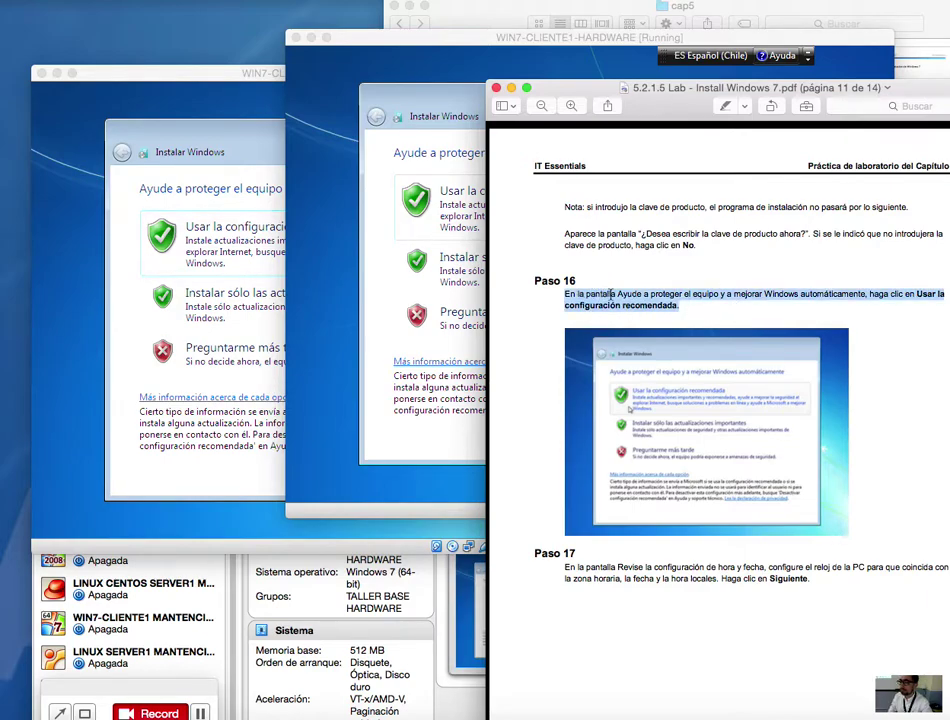
click(156, 107)
click(360, 242)
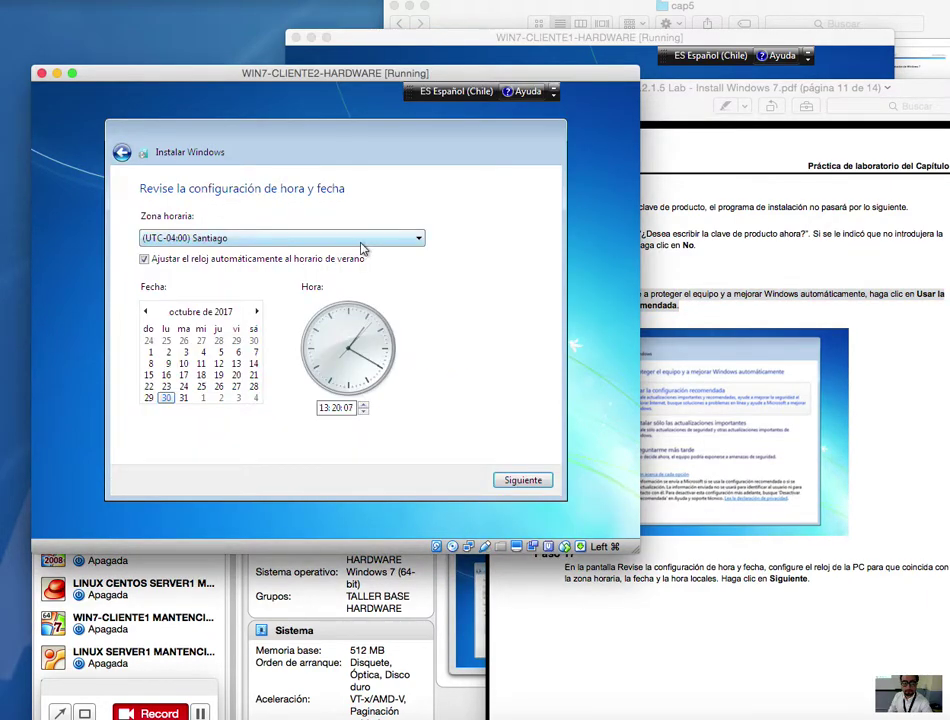
Step: Accept the recommended protection settings on CLIENTE1 and scroll the guide to the next step
click(480, 35)
click(596, 218)
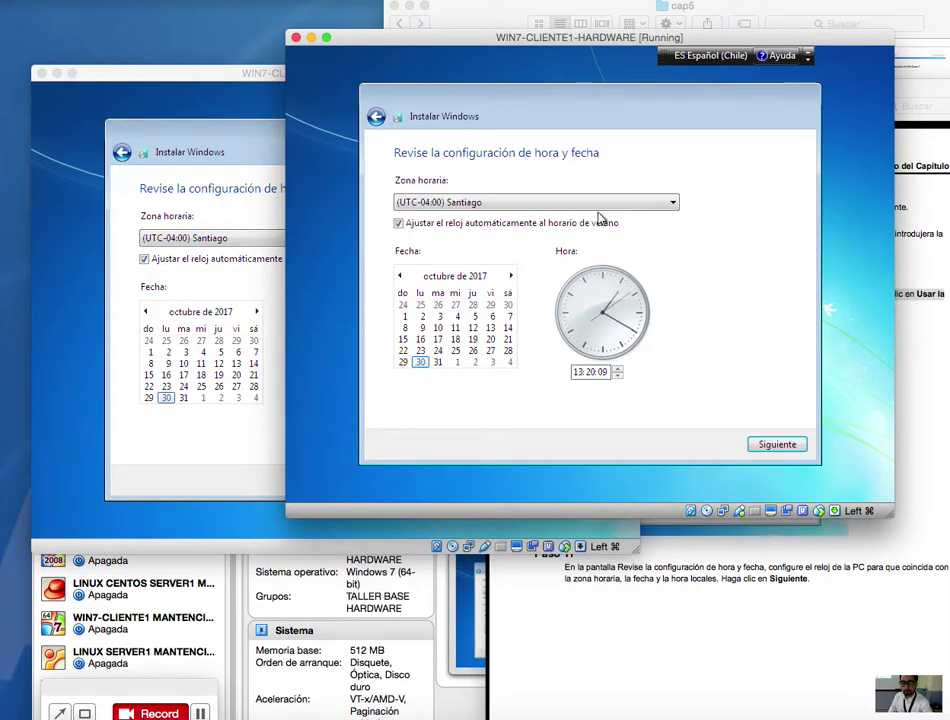
click(906, 391)
scroll(903, 393, down, 10)
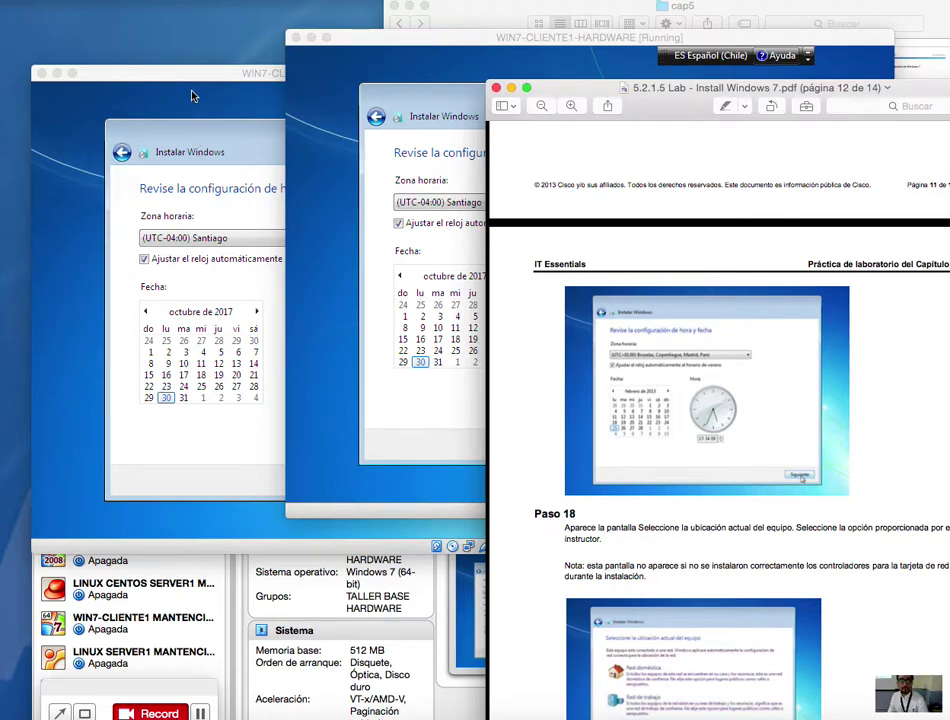
Step: Uncheck daylight-saving clock adjustment on CLIENTE2 and CLIENTE1, then confirm CLIENTE1's time settings
click(142, 70)
click(144, 259)
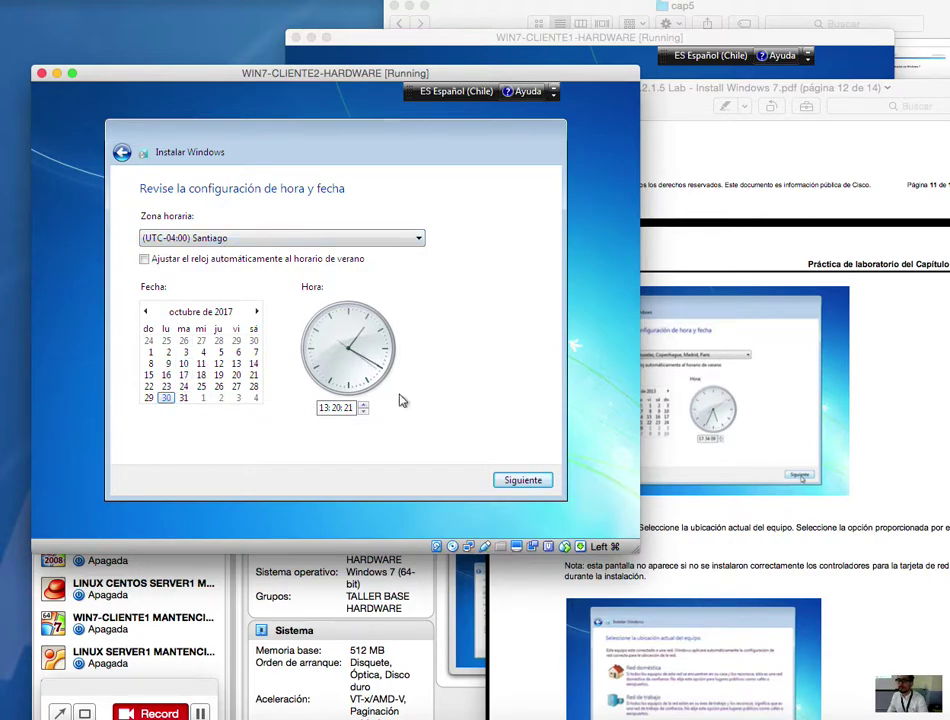
click(465, 37)
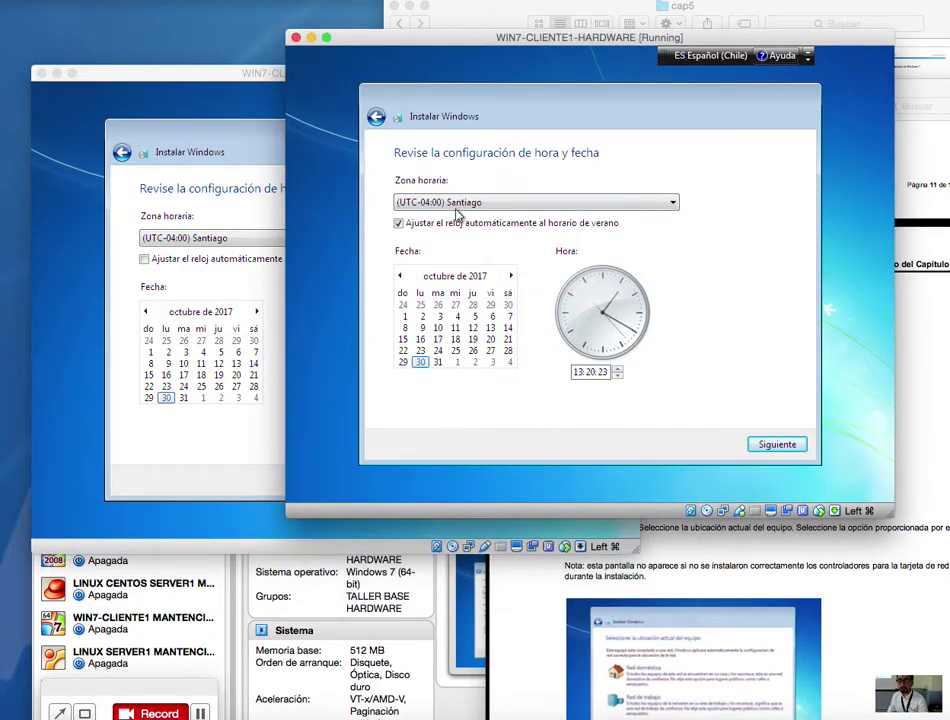
click(398, 223)
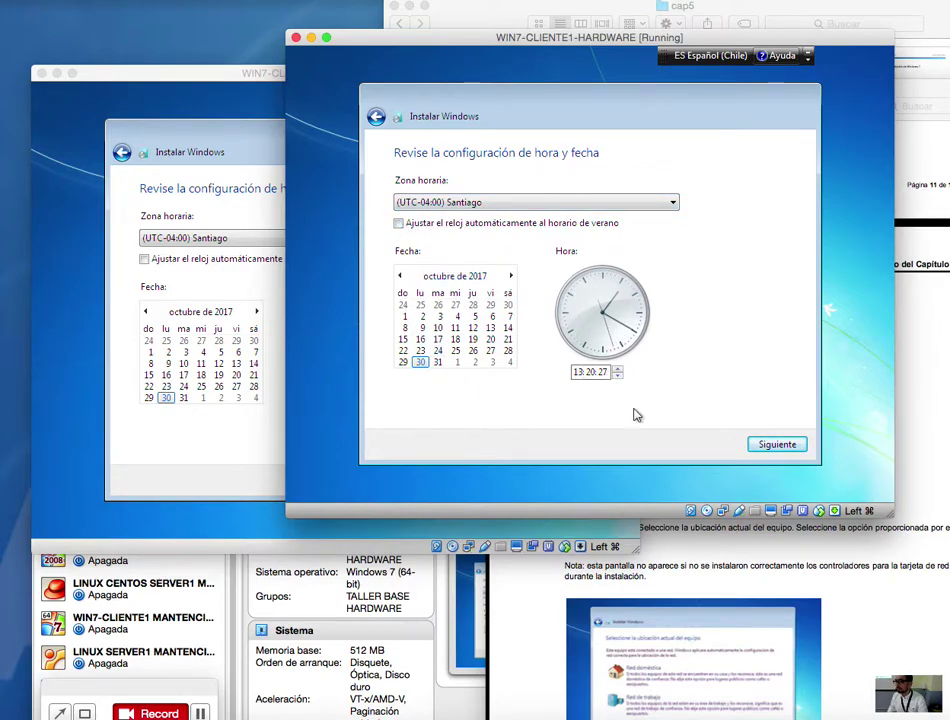
click(789, 444)
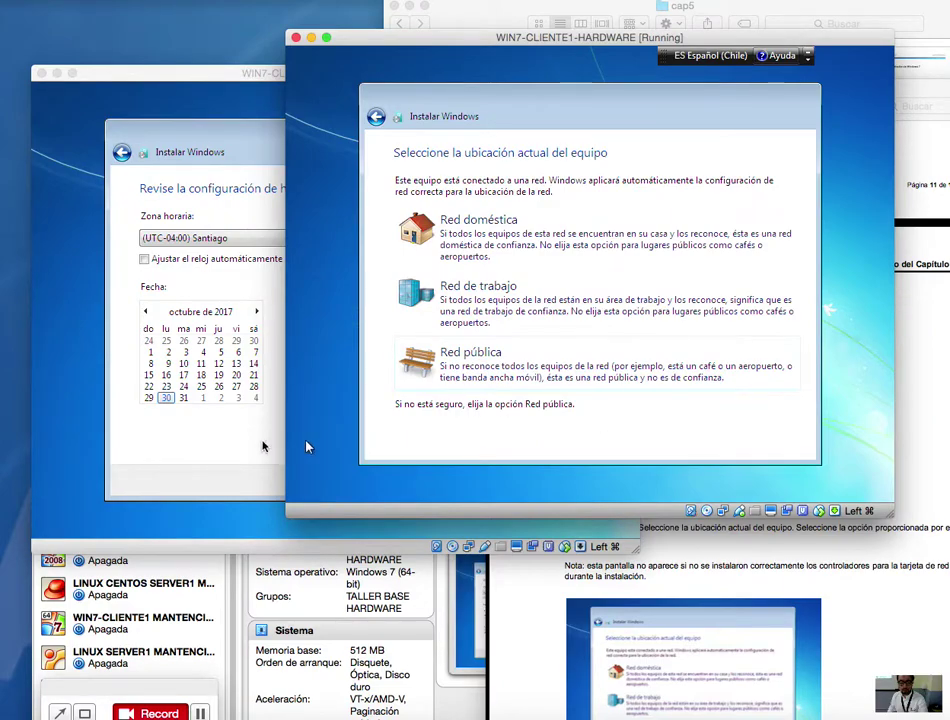
Step: Confirm CLIENTE2's time and date settings and scroll the guide to the network step
click(226, 327)
click(522, 479)
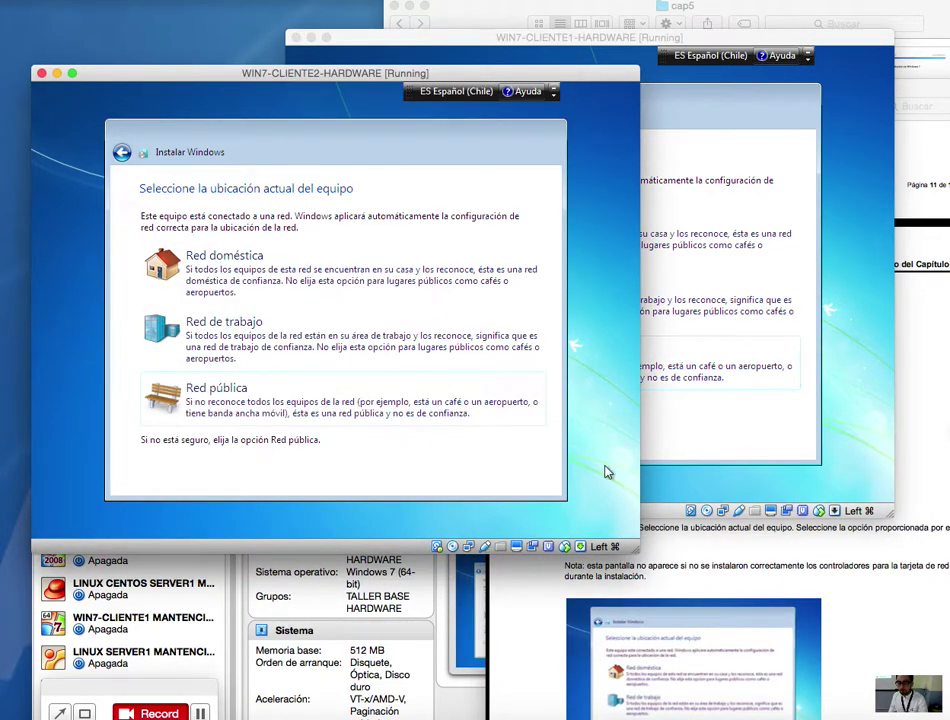
click(905, 430)
scroll(865, 430, down, 5)
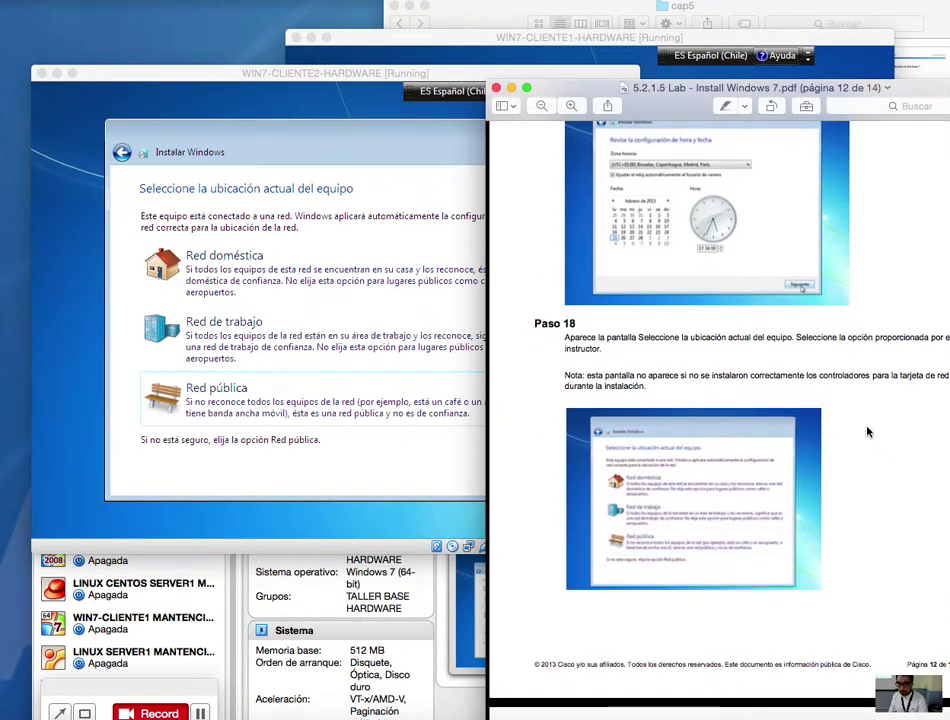
scroll(825, 405, down, 4)
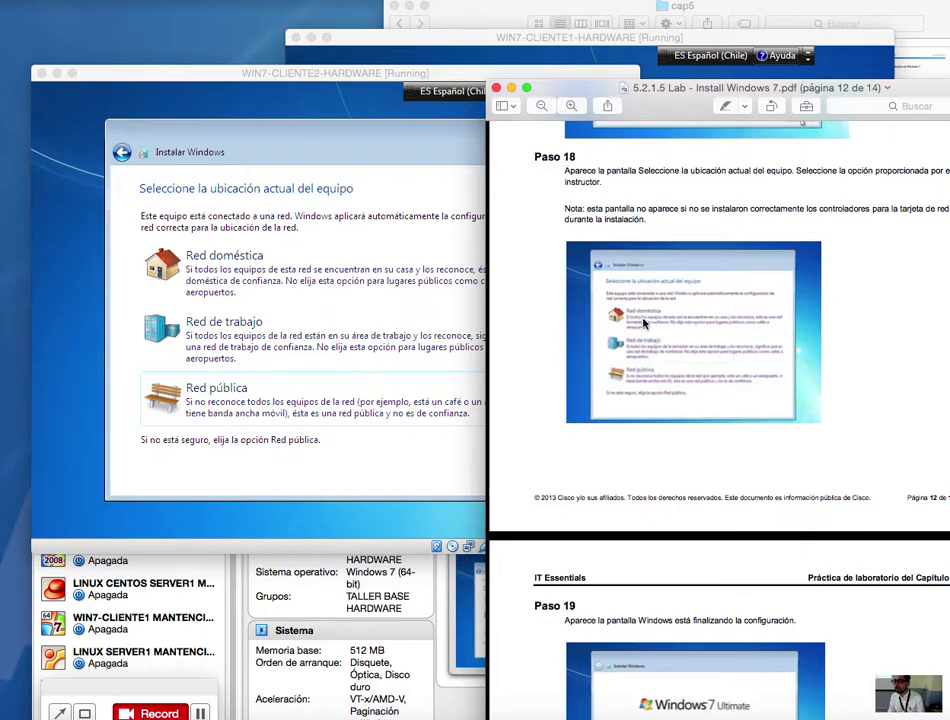
Step: Choose Red doméstica as the network location on CLIENTE2 and CLIENTE1
click(248, 268)
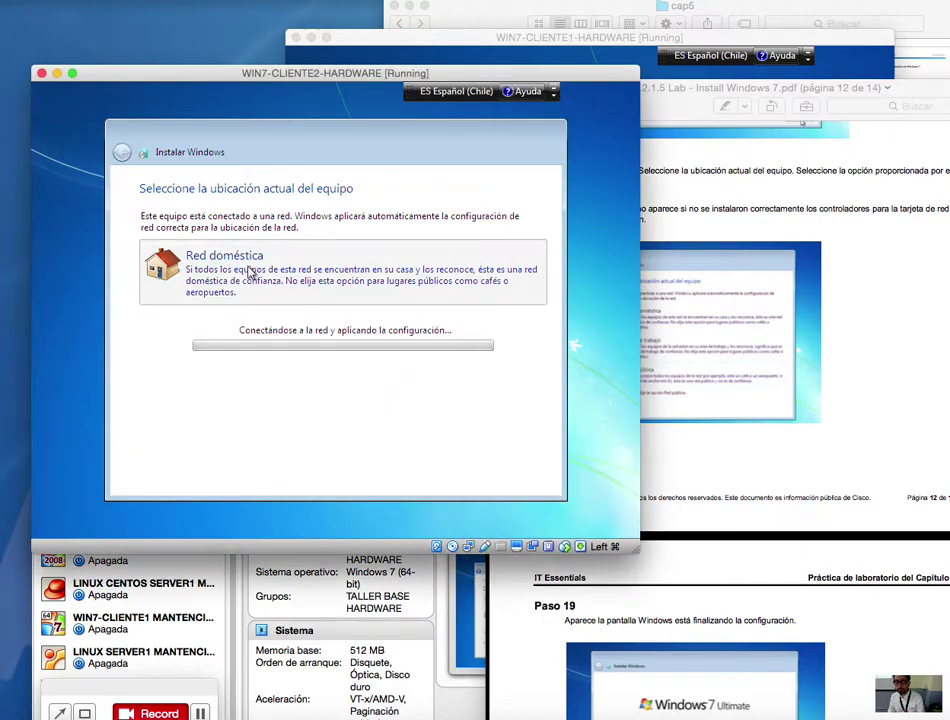
click(310, 445)
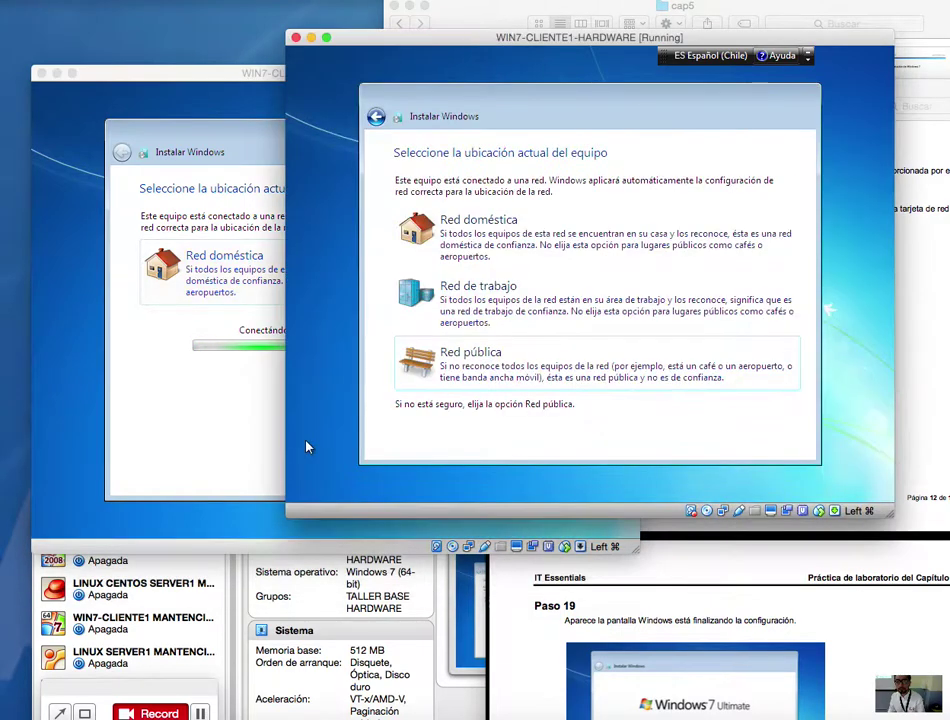
click(488, 234)
Step: Scroll through the remaining guide steps while both VMs apply network settings
click(918, 441)
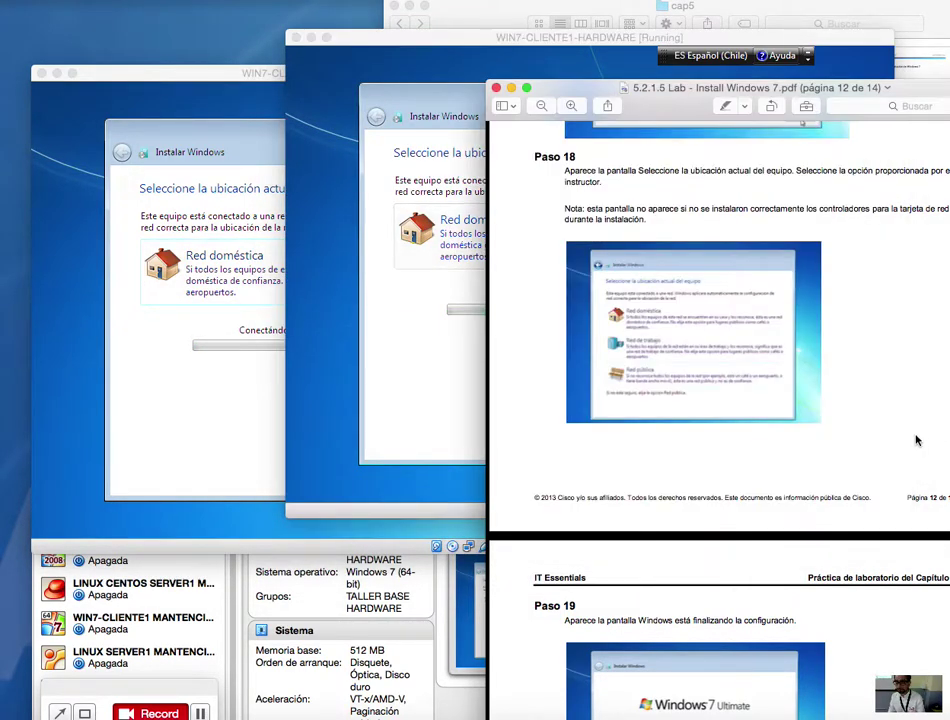
scroll(912, 444, down, 3)
scroll(912, 444, down, 5)
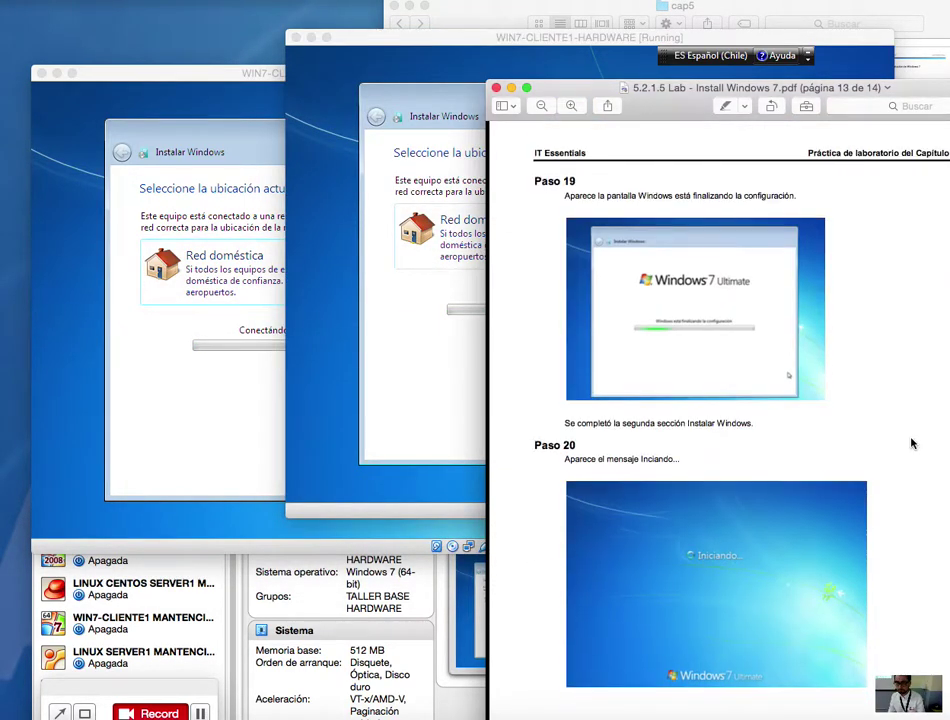
click(441, 386)
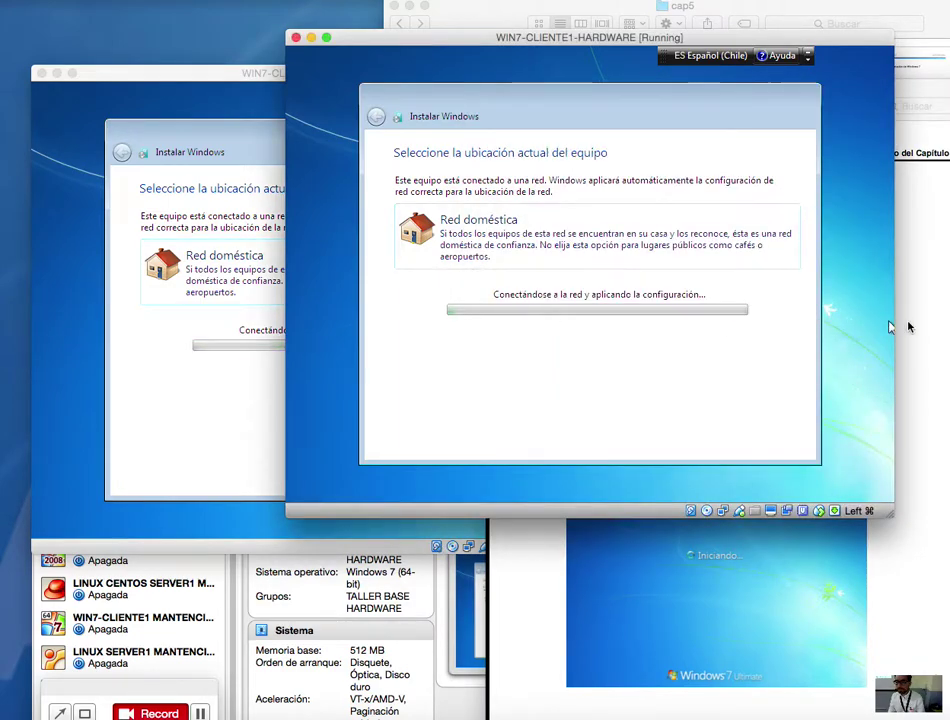
click(902, 330)
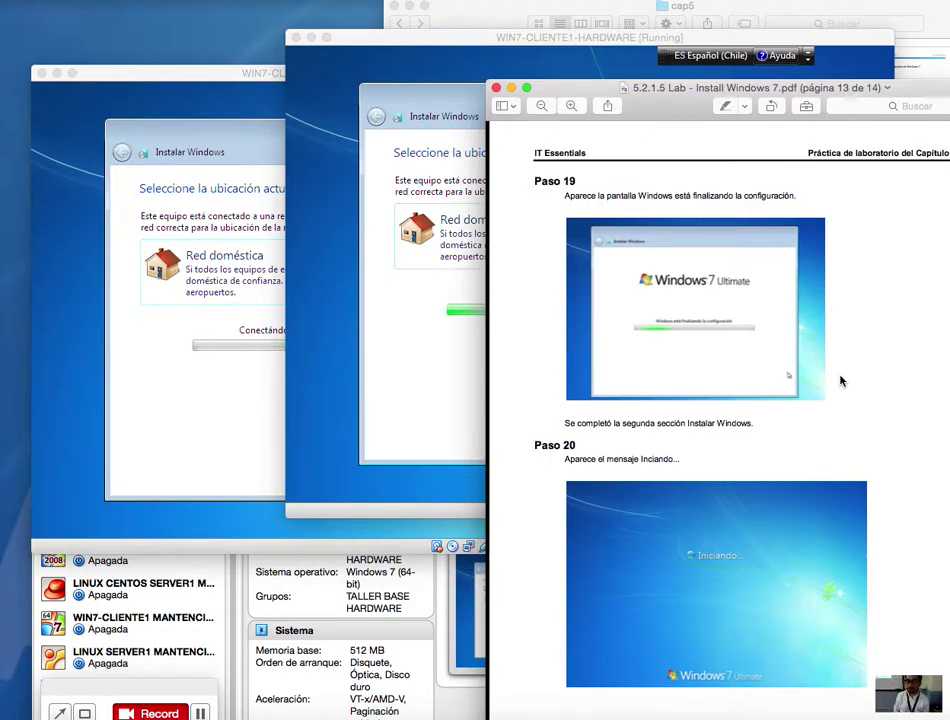
scroll(797, 384, down, 2)
scroll(801, 394, down, 2)
scroll(801, 394, down, 10)
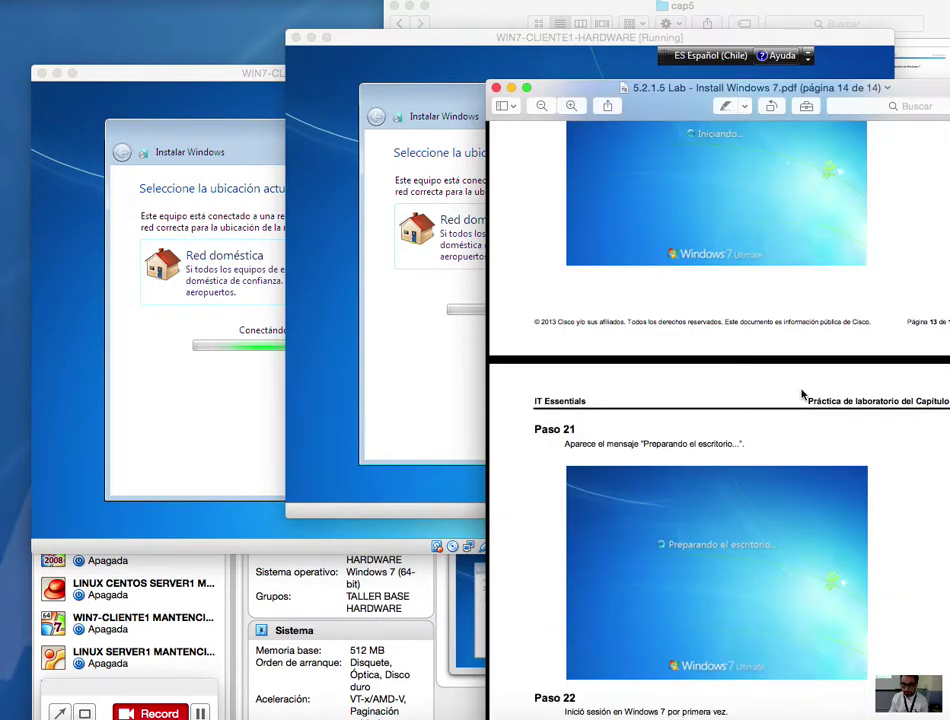
scroll(801, 394, up, 1)
scroll(801, 394, down, 3)
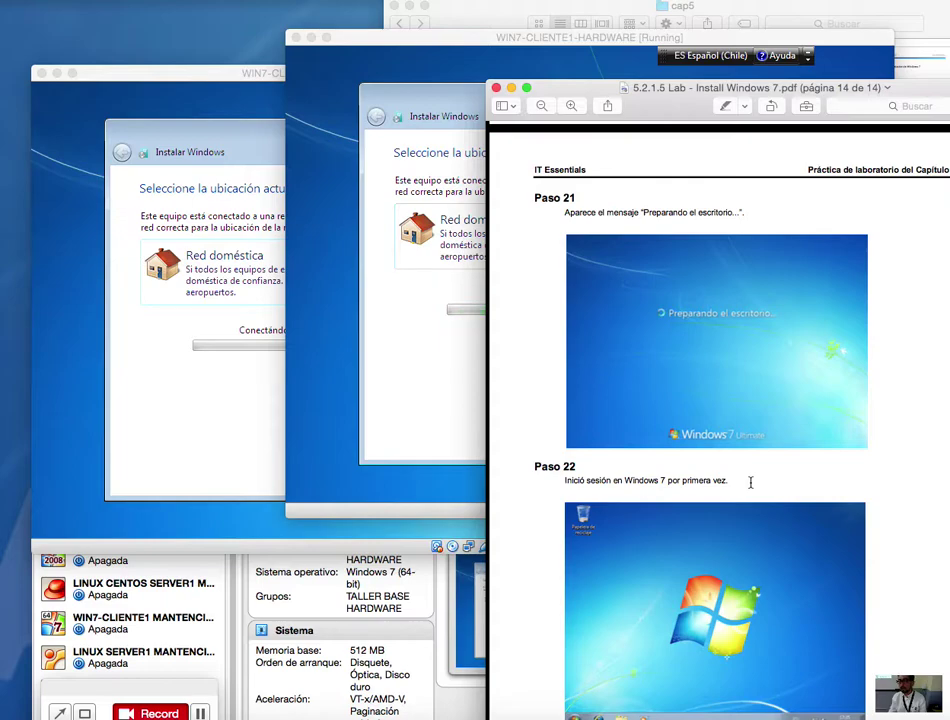
click(365, 377)
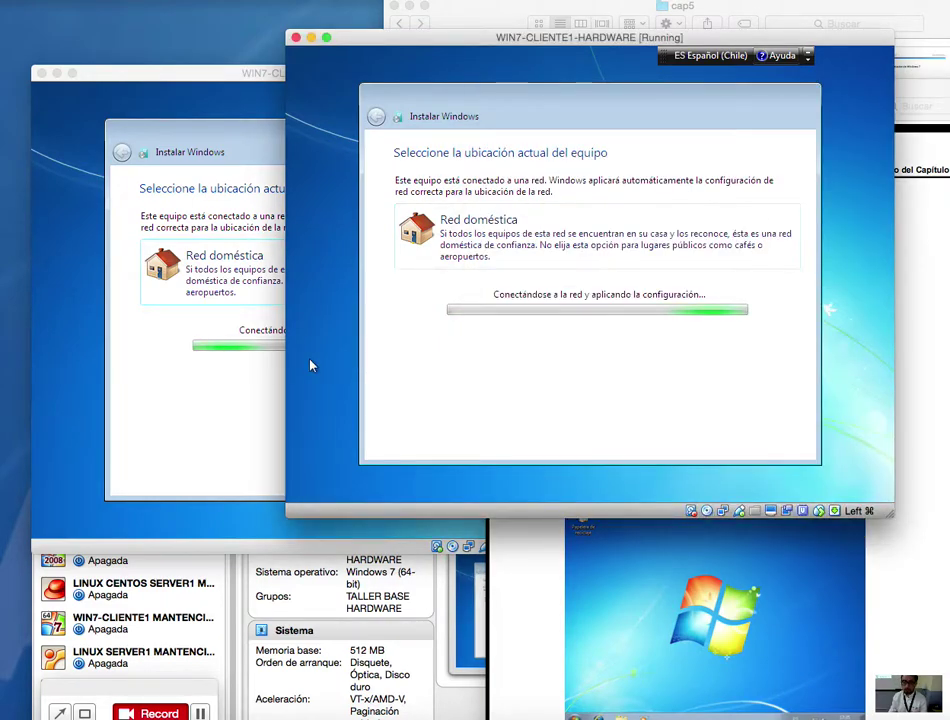
Step: Switch among the lab PDF folder, the guide and both VM windows while the guests finish booting
click(901, 15)
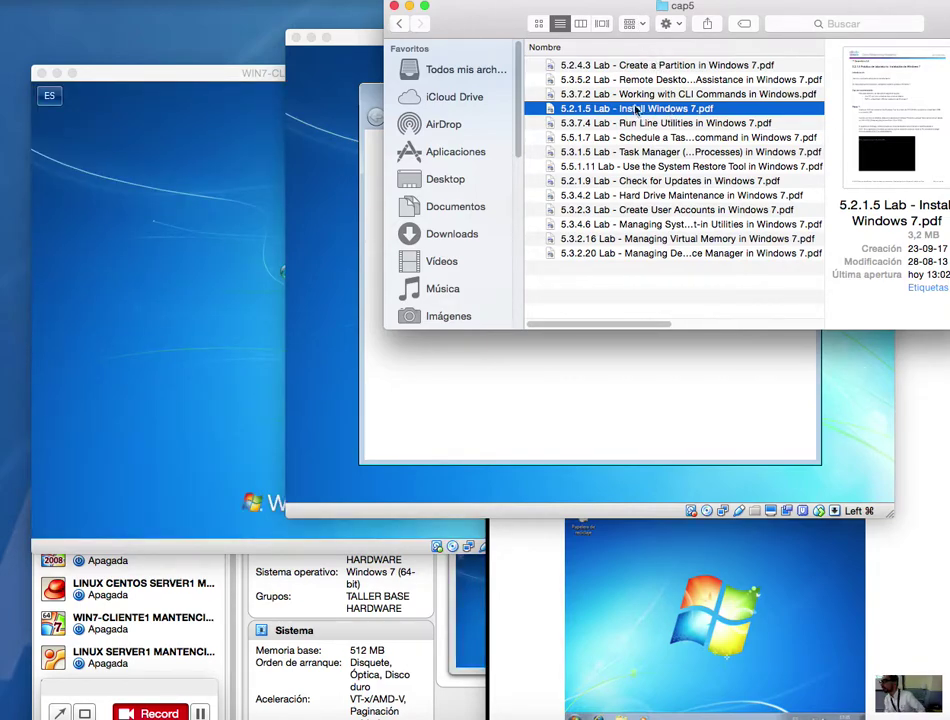
click(134, 206)
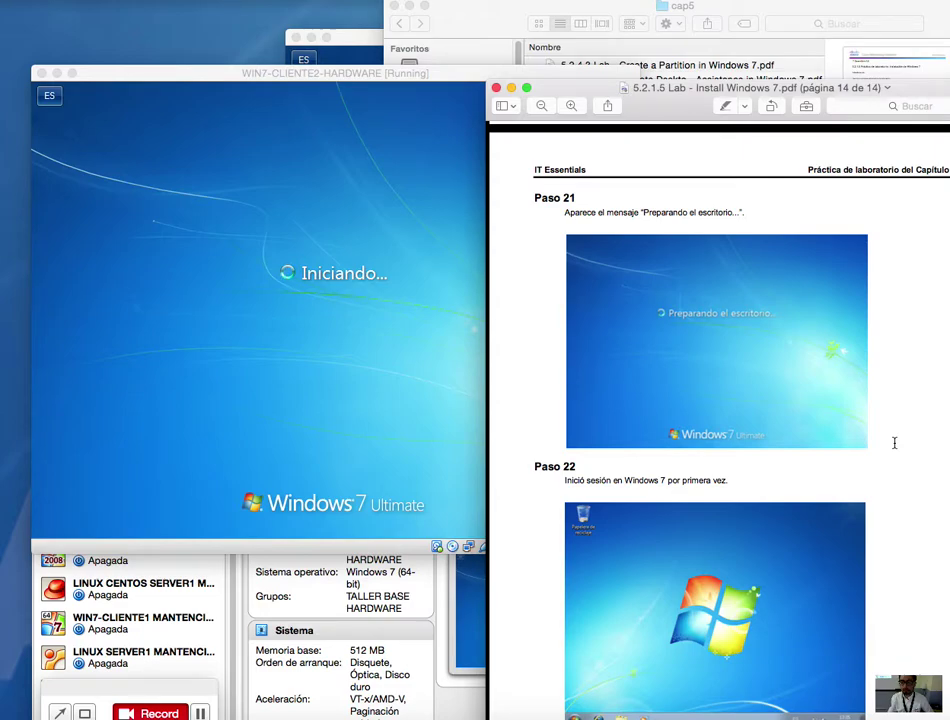
drag(788, 87, 820, 5)
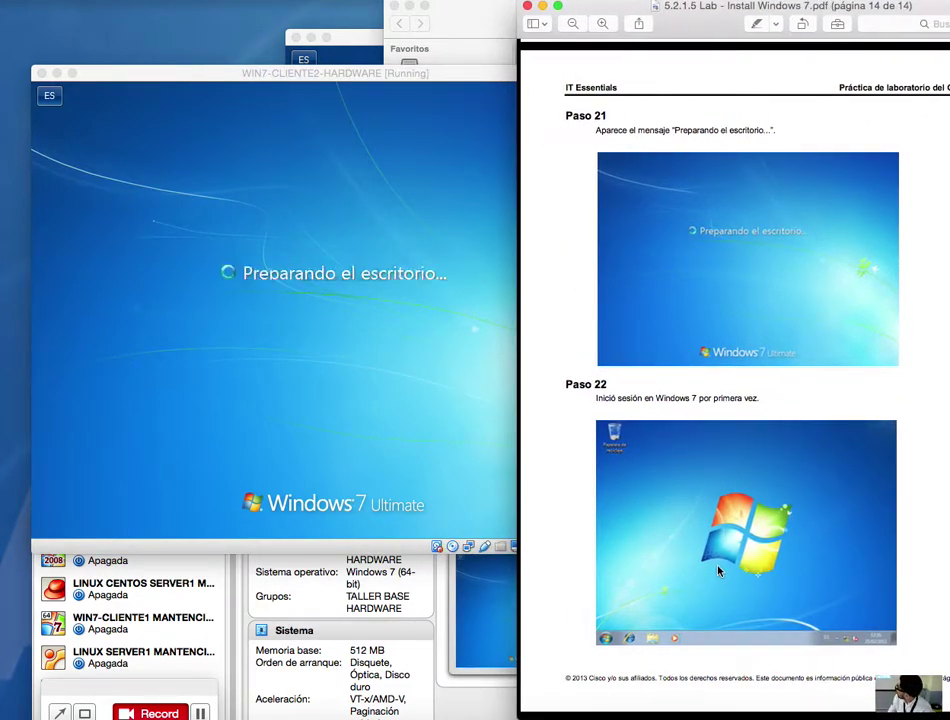
click(356, 390)
click(362, 63)
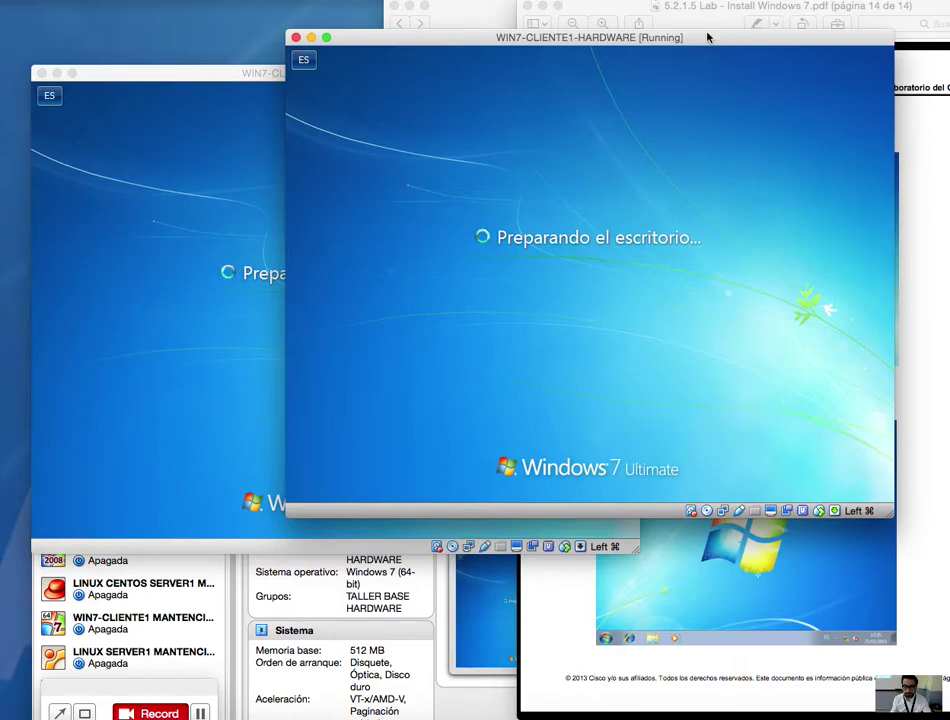
click(700, 1)
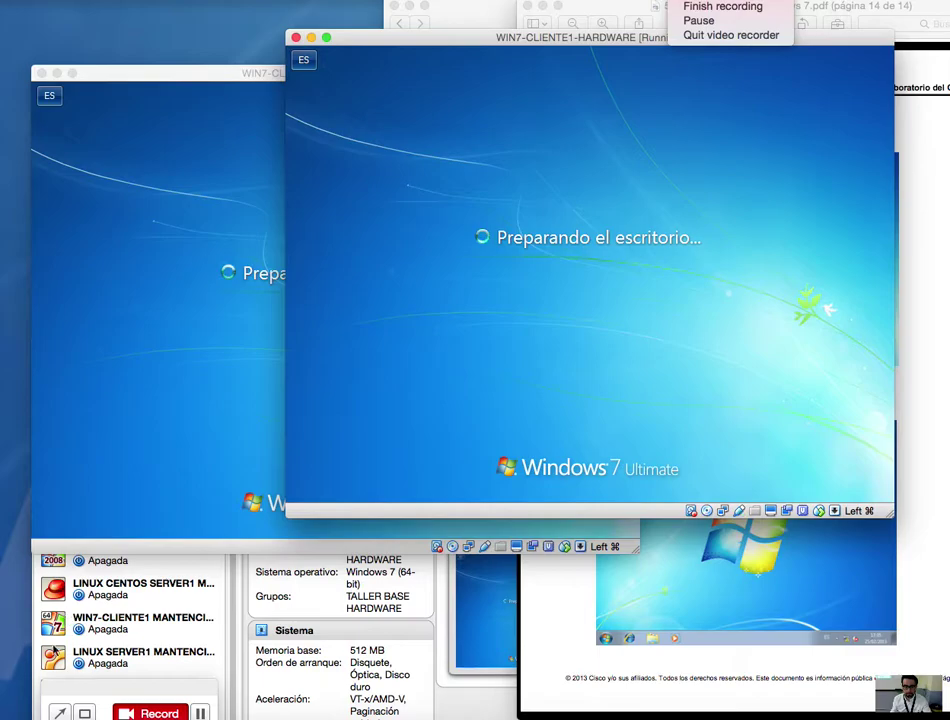